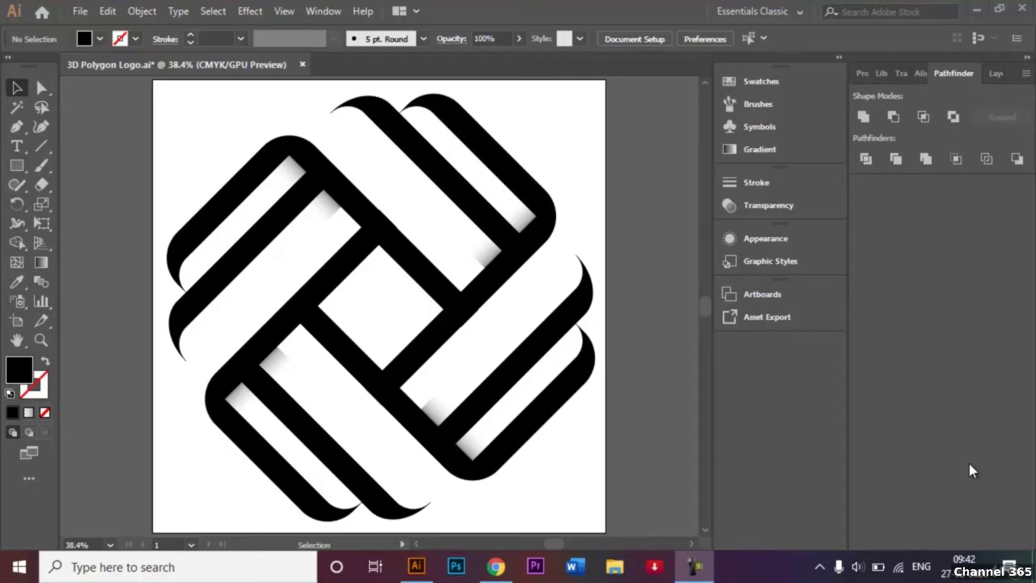
# Start a new 1000 × 1000 px document and name it '3D Polygon Logo'.
pyautogui.click(83, 13)
pyautogui.click(98, 29)
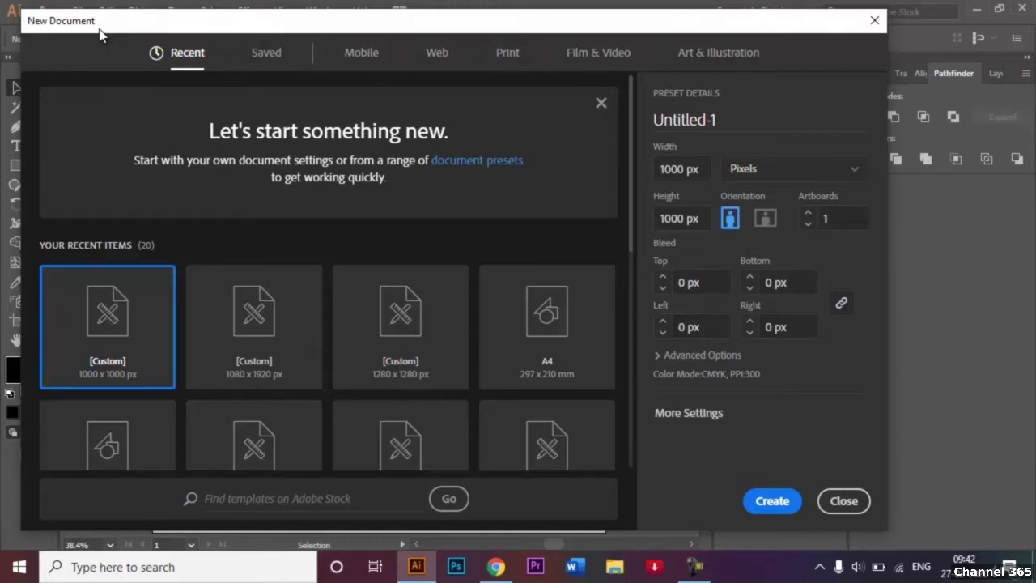
pyautogui.click(730, 122)
pyautogui.press('BackSpace')
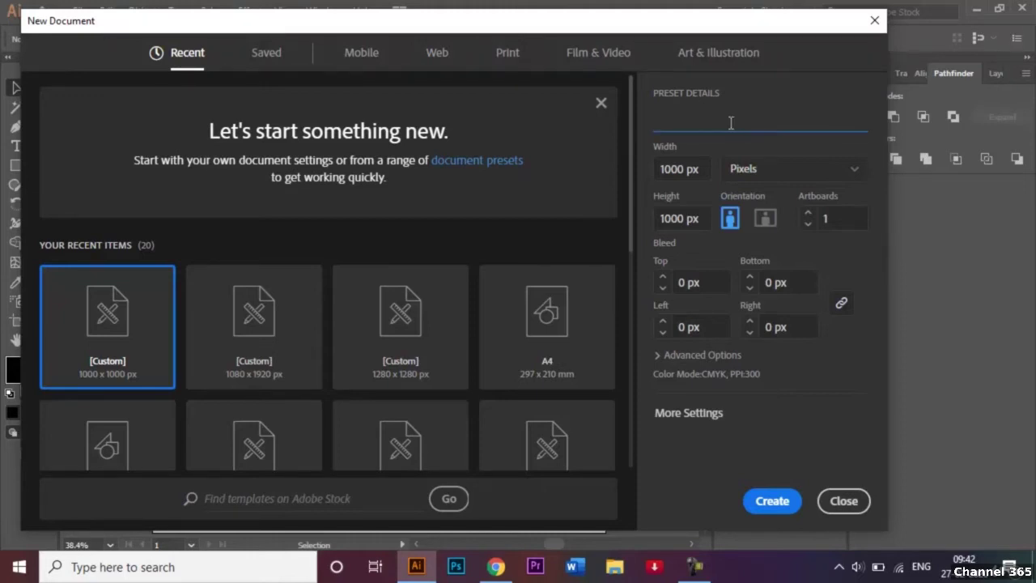
pyautogui.write('3D Polygon')
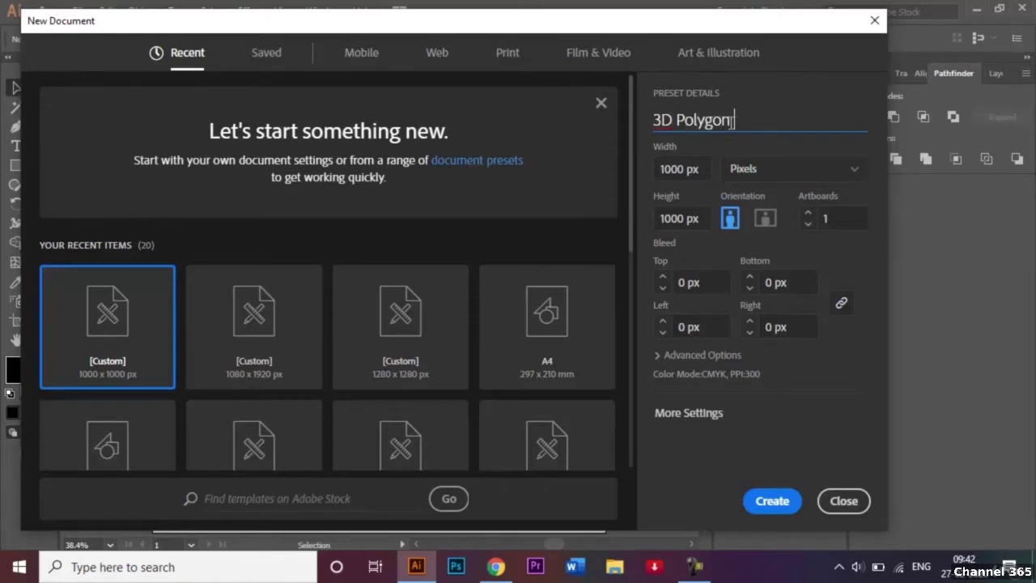
pyautogui.write(' Logo')
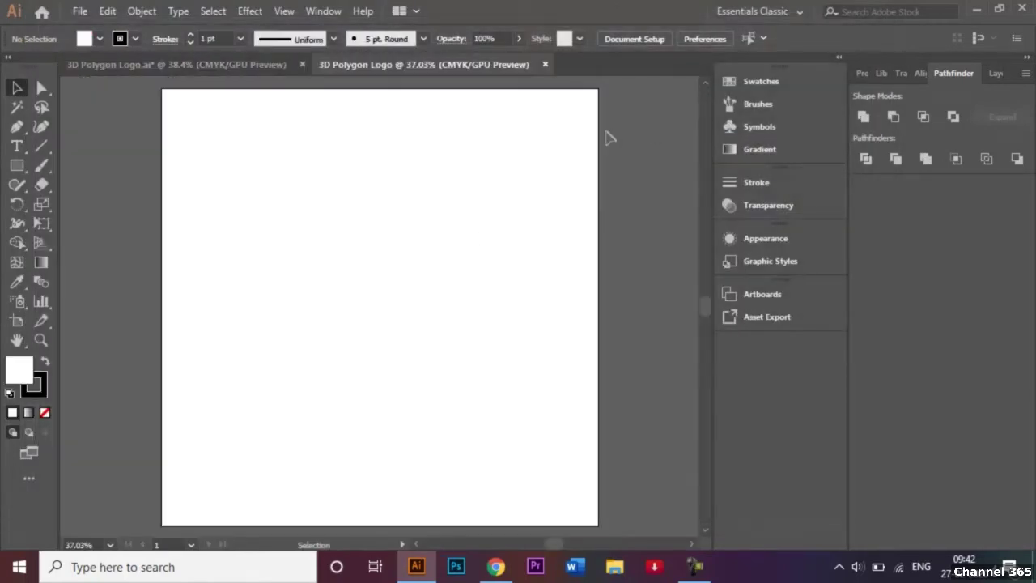
pyautogui.hotkey('ctrl', '0')
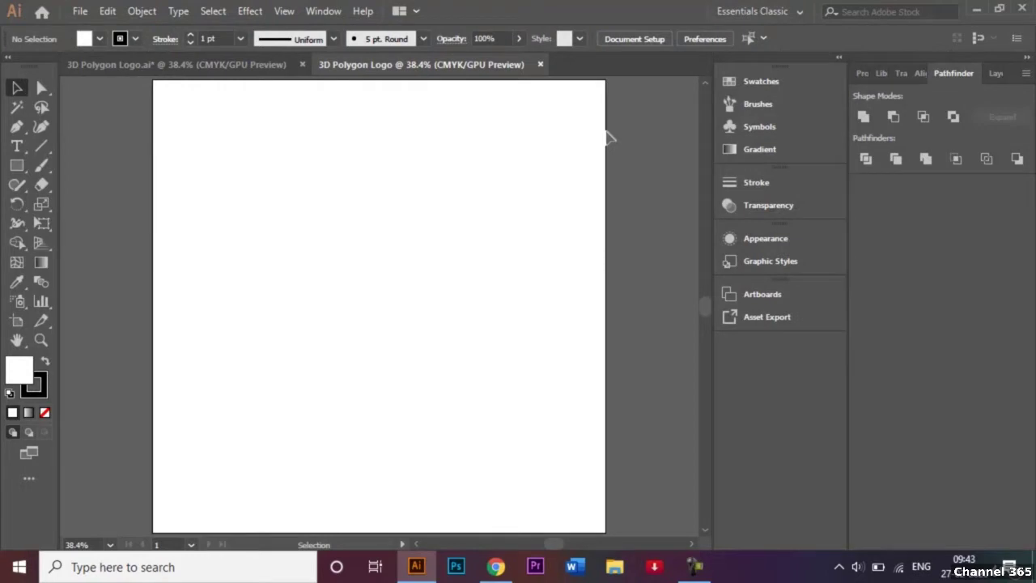
pyautogui.click(286, 10)
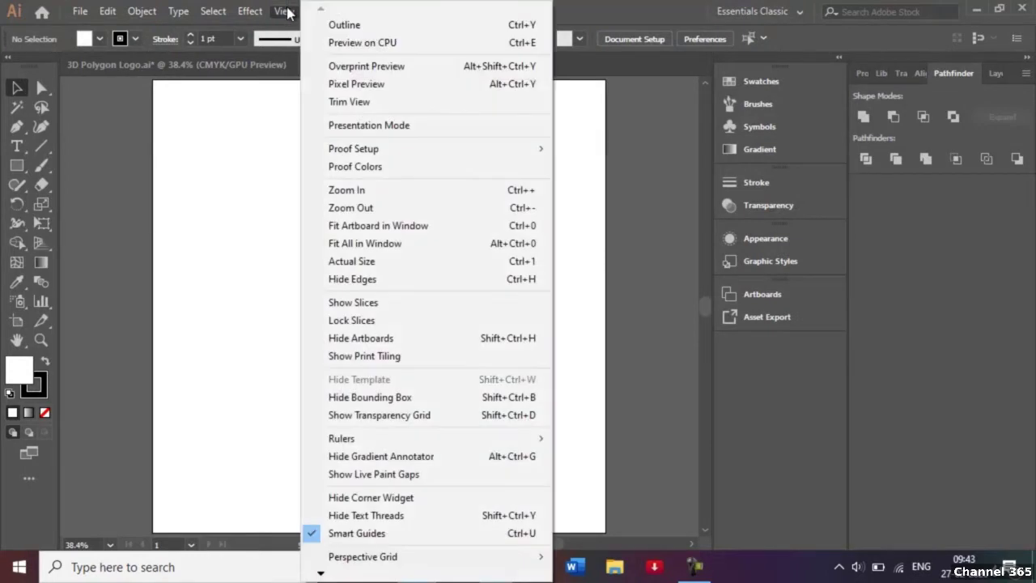
pyautogui.click(287, 11)
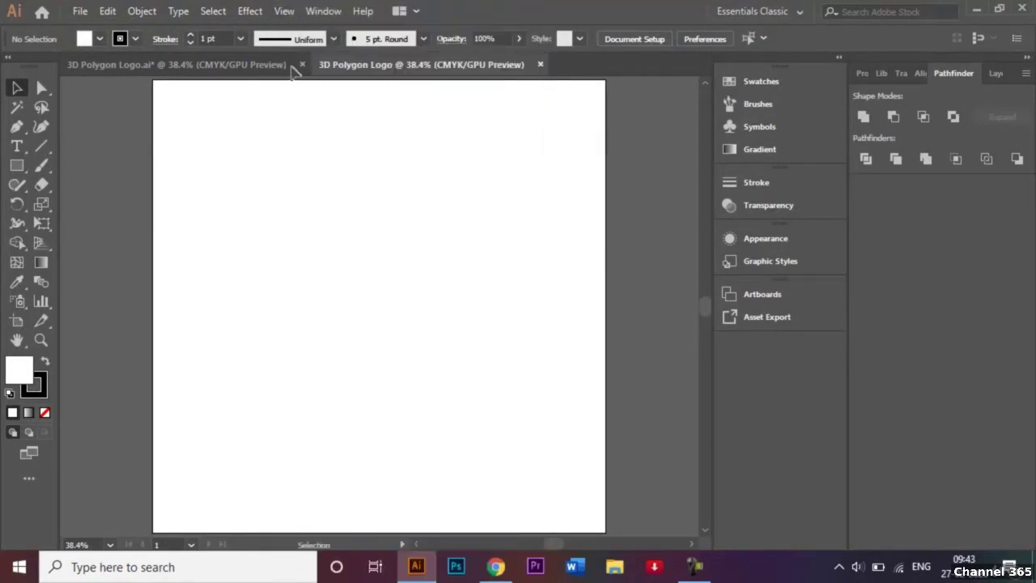
pyautogui.click(283, 12)
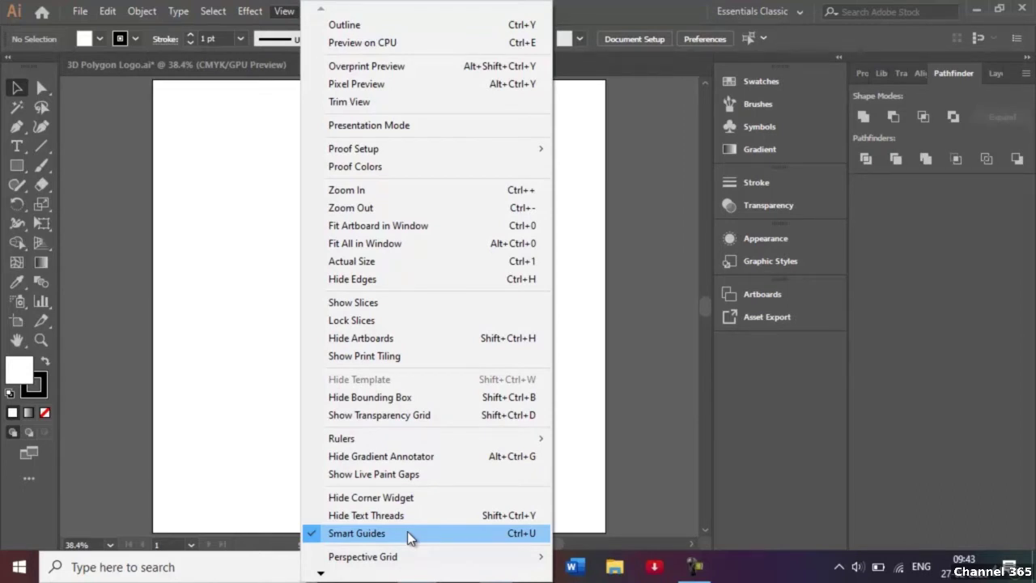
pyautogui.click(236, 327)
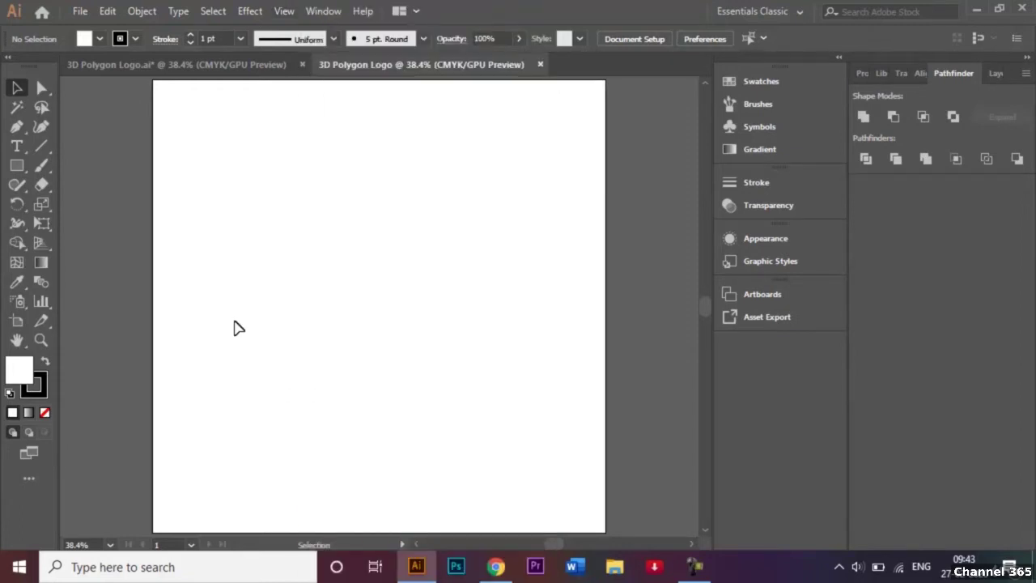
# Set the Line Segment tool to no fill and a 2 pt CMYK Cyan stroke.
pyautogui.click(43, 151)
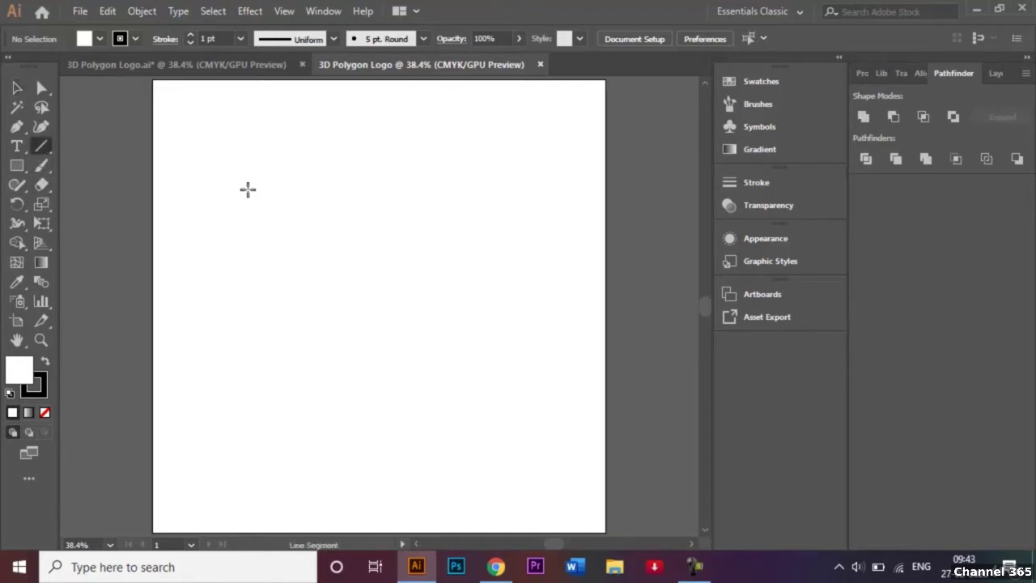
pyautogui.click(101, 38)
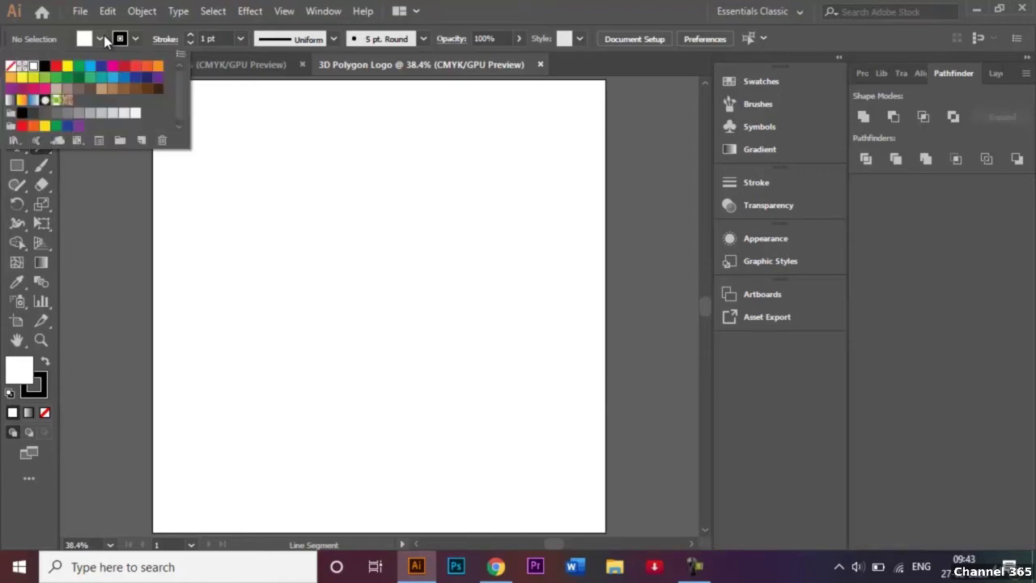
pyautogui.click(9, 67)
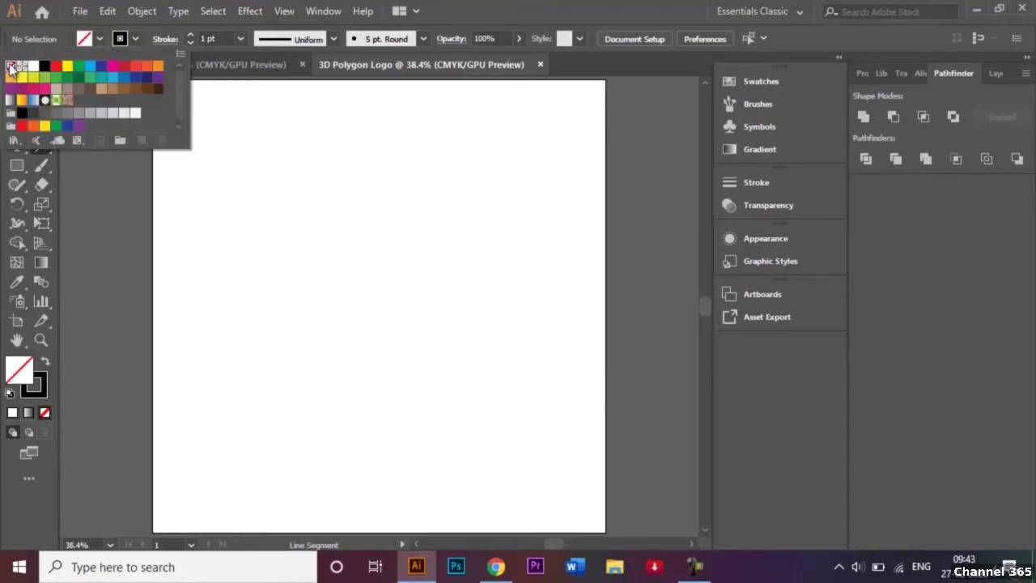
pyautogui.click(136, 39)
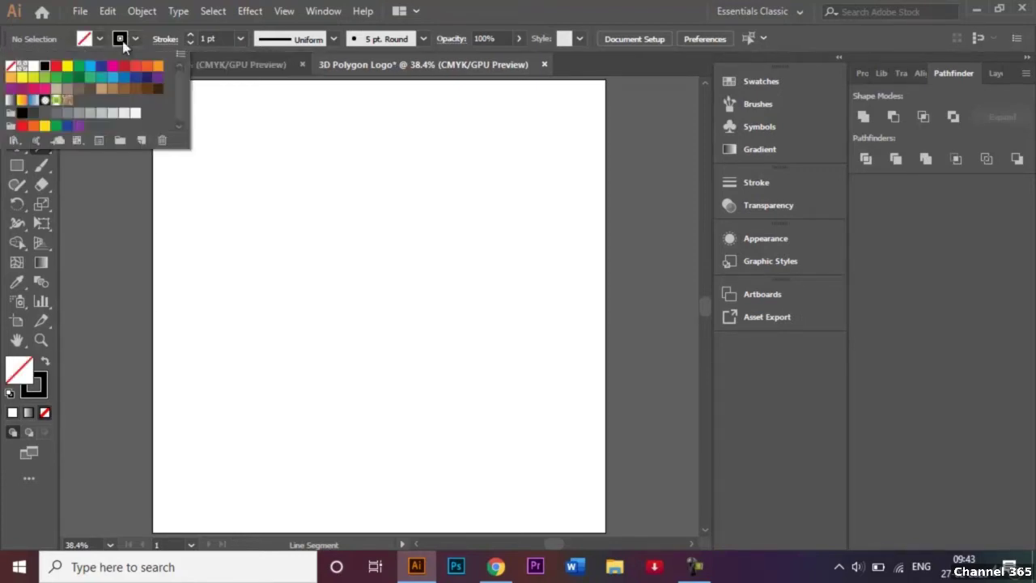
pyautogui.click(93, 71)
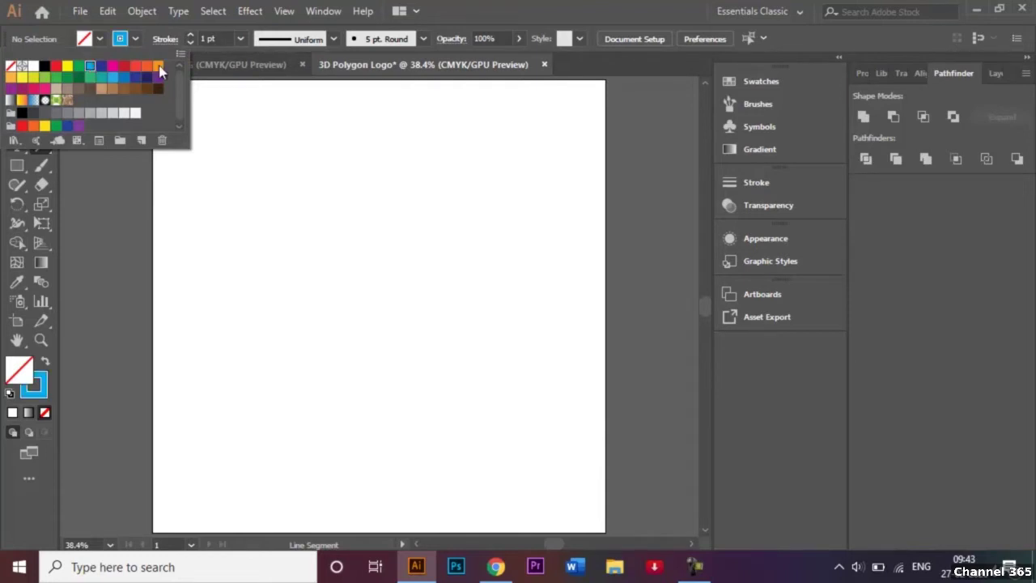
pyautogui.click(241, 39)
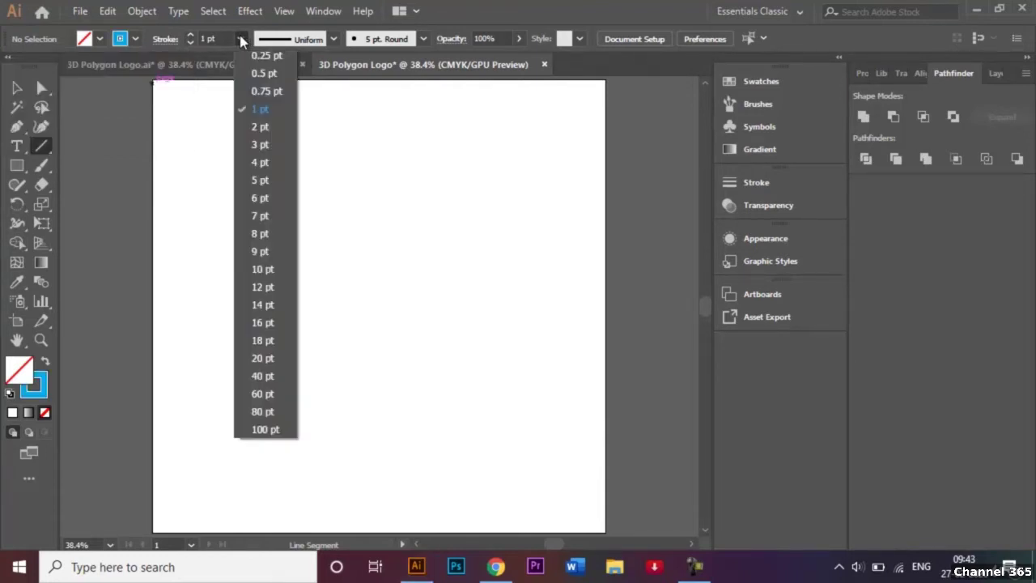
pyautogui.click(261, 127)
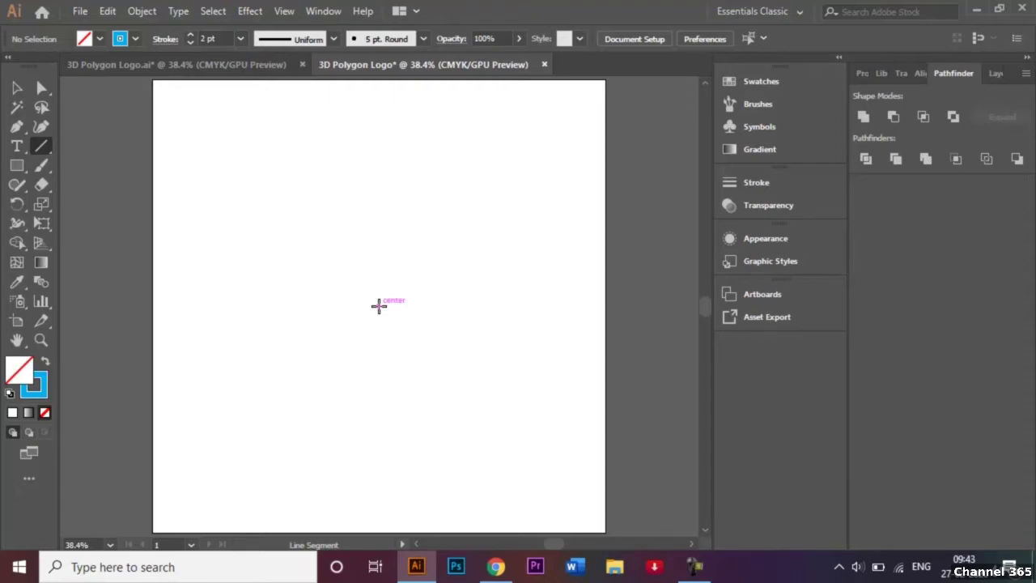
# Draw a horizontal line rightward from the artboard centre, then deselect it.
pyautogui.moveTo(378, 305); pyautogui.dragTo(581, 306)
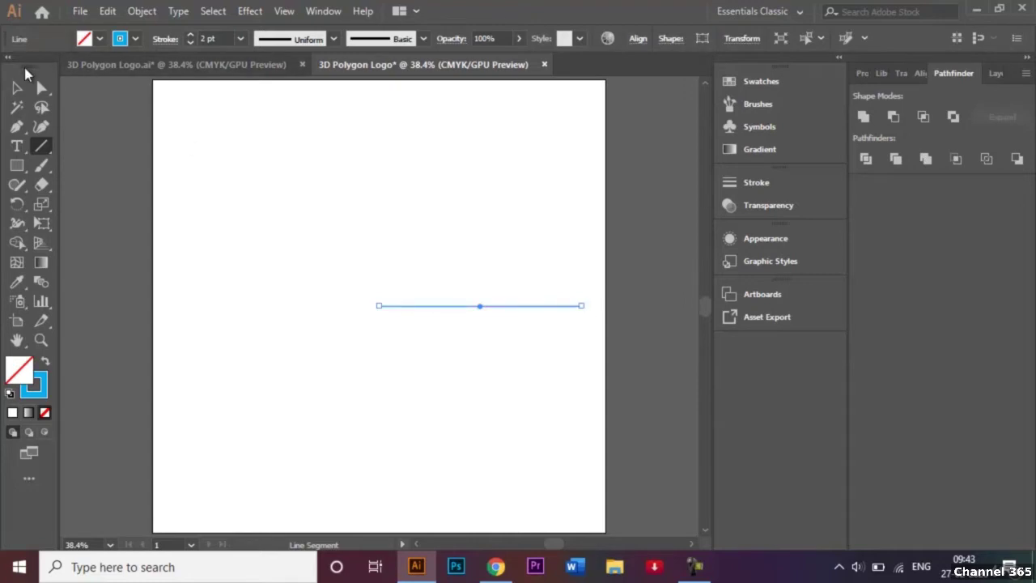
pyautogui.click(18, 89)
pyautogui.click(405, 269)
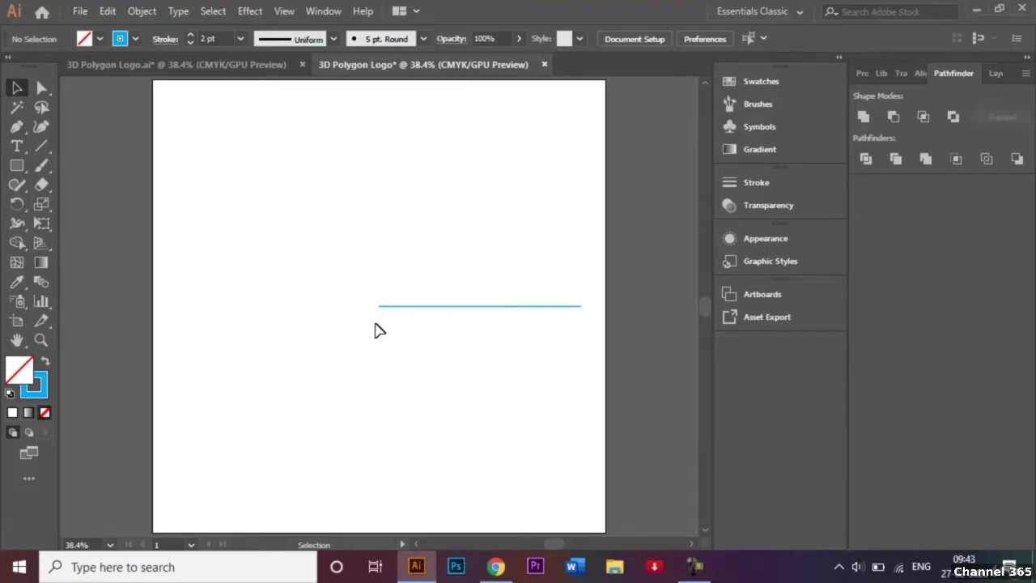
# Set the Rectangle tool's stroke colour to black.
pyautogui.click(20, 166)
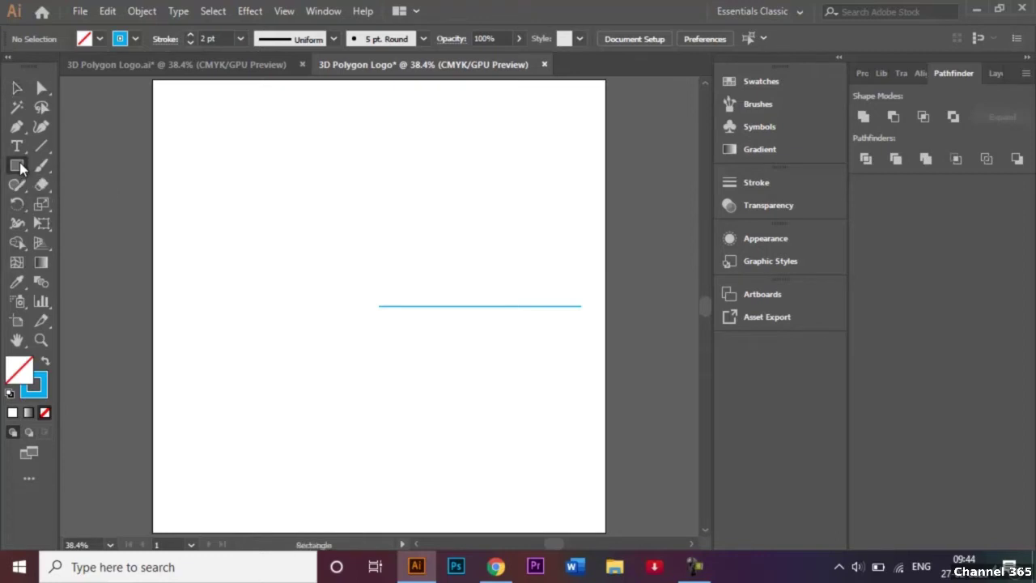
pyautogui.click(136, 40)
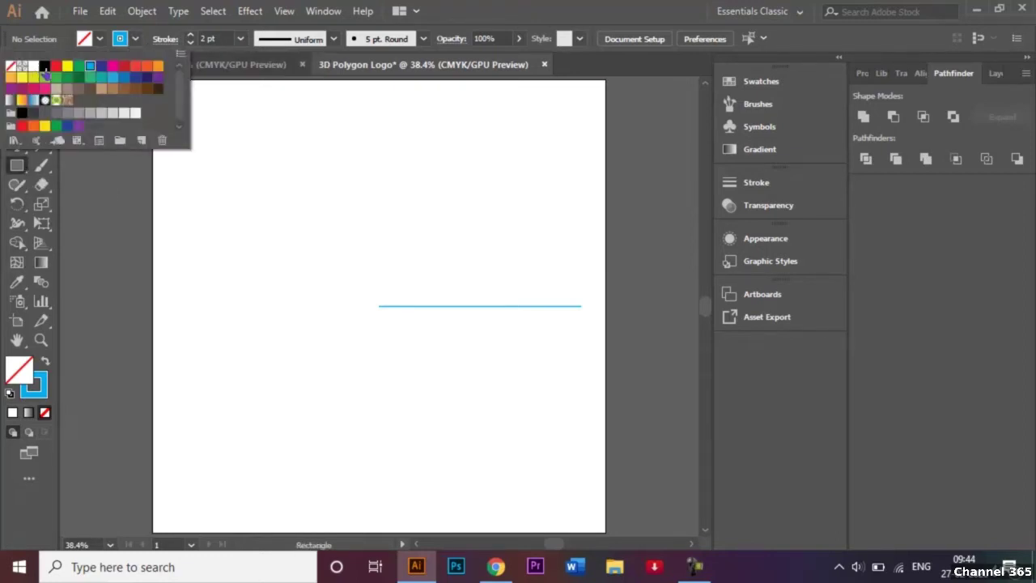
pyautogui.click(44, 66)
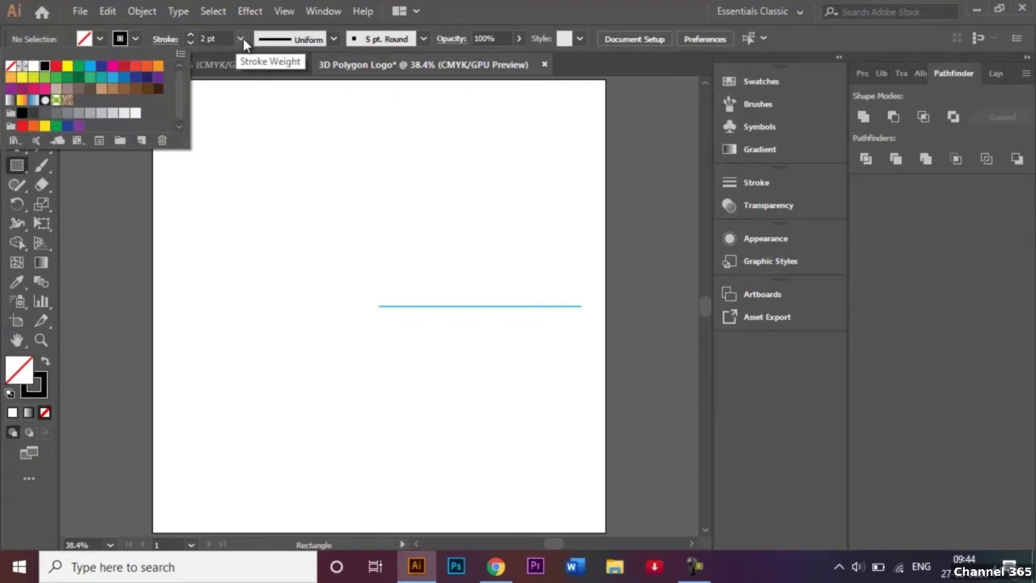
pyautogui.click(276, 239)
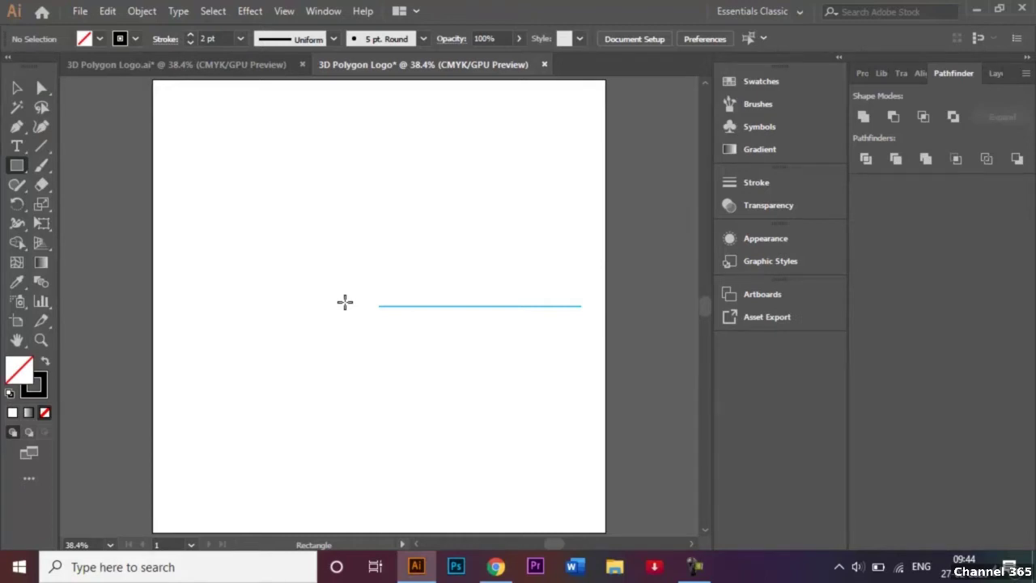
# Create a 400 × 400 px square by entering exact dimensions.
pyautogui.click(345, 302)
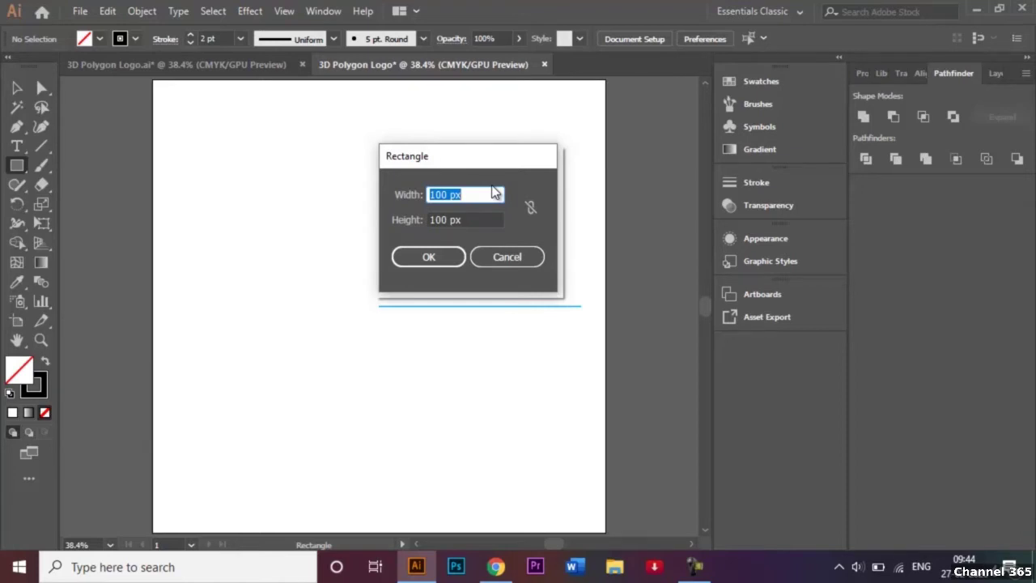
pyautogui.click(435, 194)
pyautogui.press('BackSpace')
pyautogui.write('4')
pyautogui.click(434, 219)
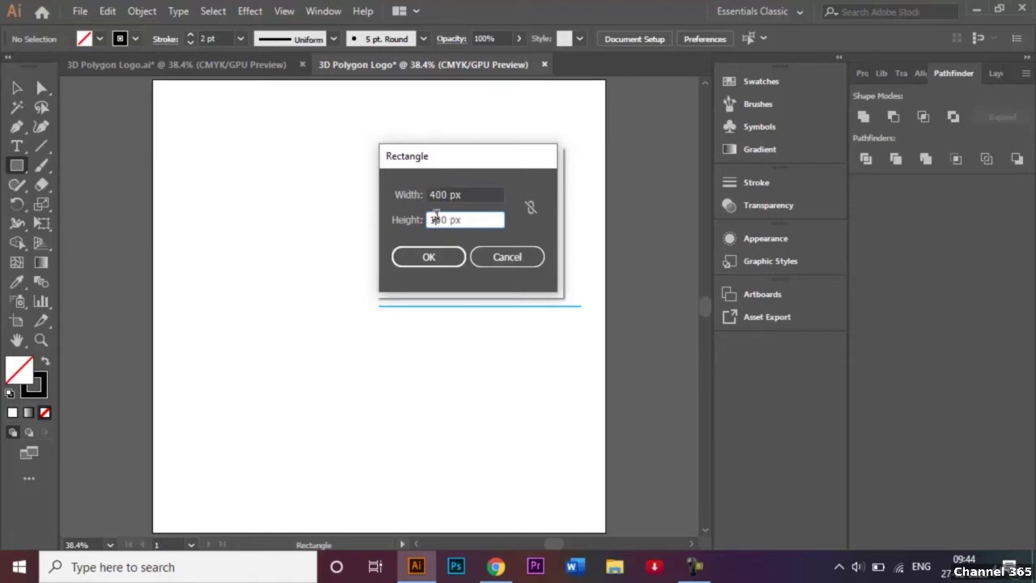
pyautogui.press('BackSpace')
pyautogui.write('40')
pyautogui.press('Return')
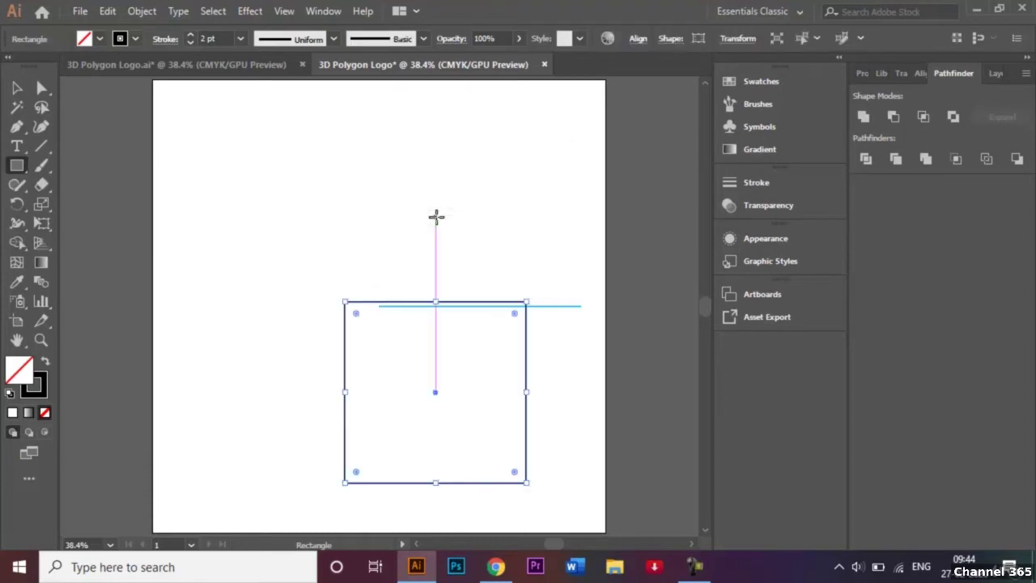
# Move the square up-left so the cyan line crosses its right side, then deselect.
pyautogui.click(17, 91)
pyautogui.moveTo(437, 397); pyautogui.dragTo(347, 311)
pyautogui.click(452, 251)
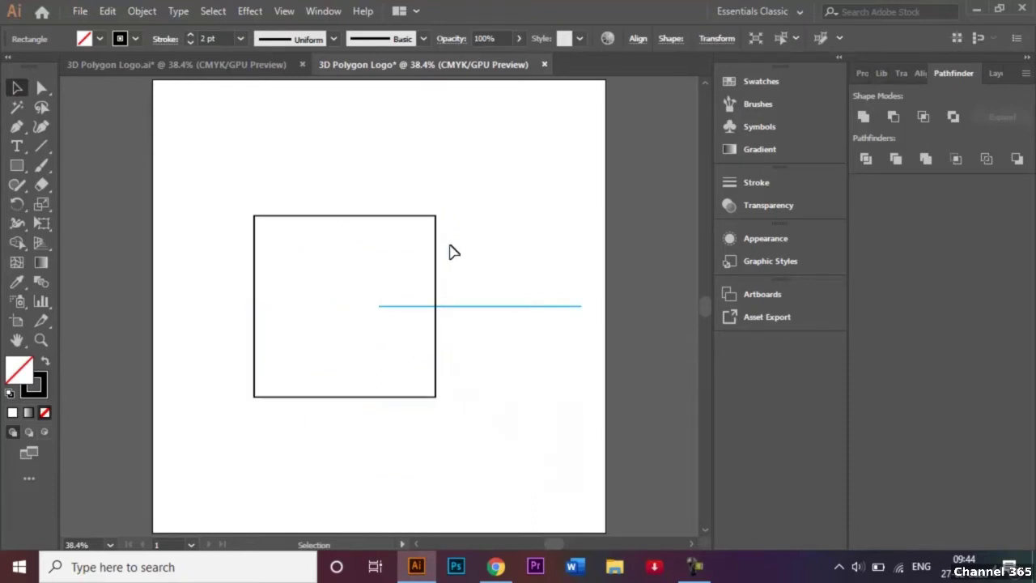
pyautogui.click(17, 166)
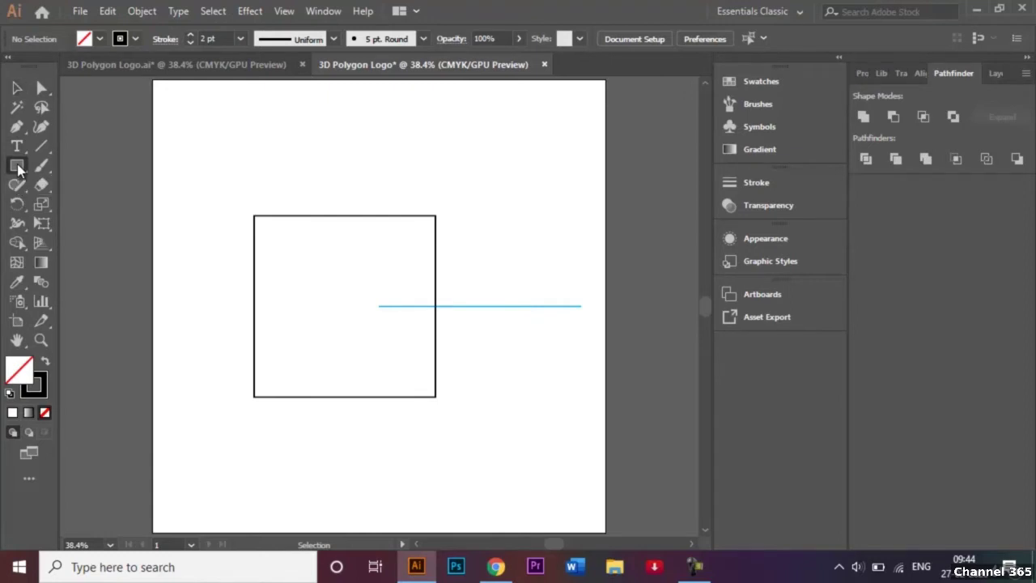
# Create a 150 × 150 px square by entering exact dimensions.
pyautogui.click(344, 305)
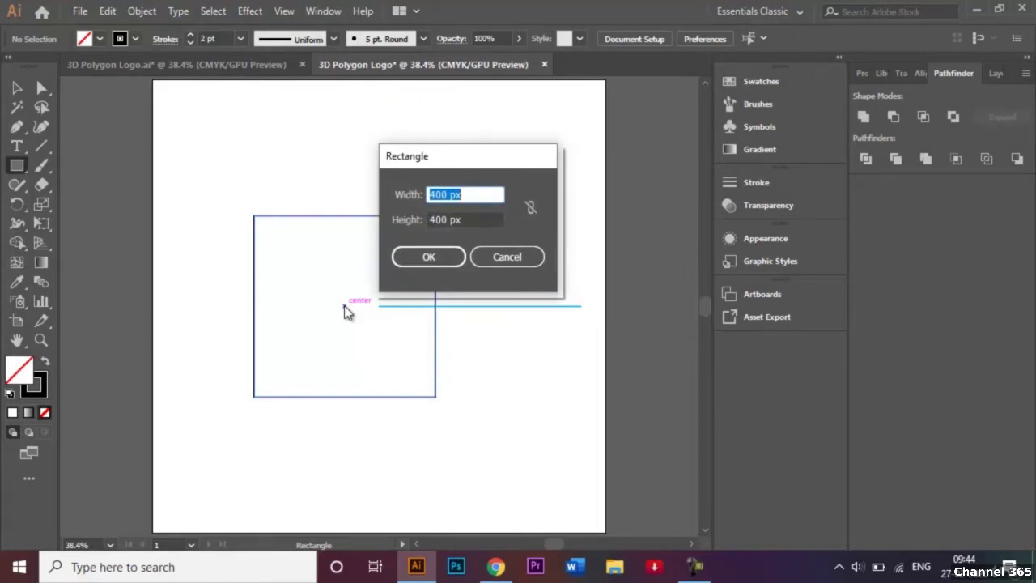
pyautogui.click(443, 194)
pyautogui.press('BackSpace')
pyautogui.press('BackSpace')
pyautogui.write('15')
pyautogui.click(441, 219)
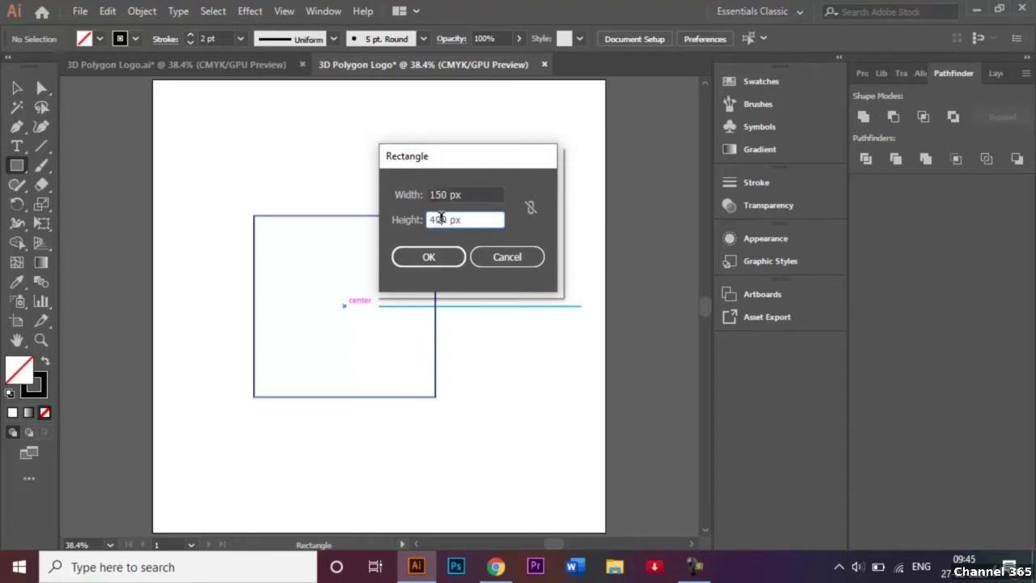
pyautogui.press('BackSpace')
pyautogui.press('BackSpace')
pyautogui.write('15')
pyautogui.press('Return')
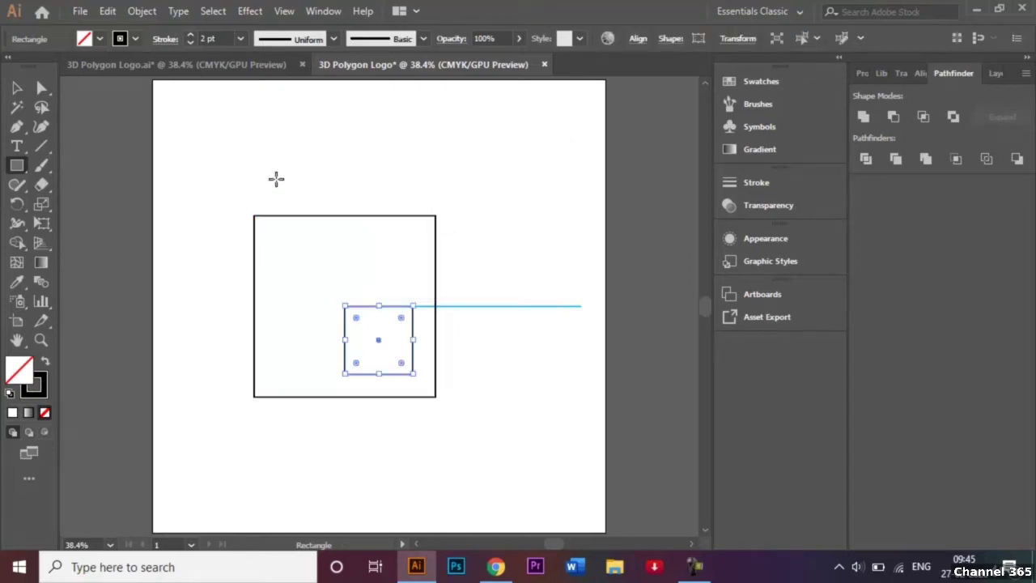
# Drag the small square onto the large square's centre and reselect it.
pyautogui.click(17, 87)
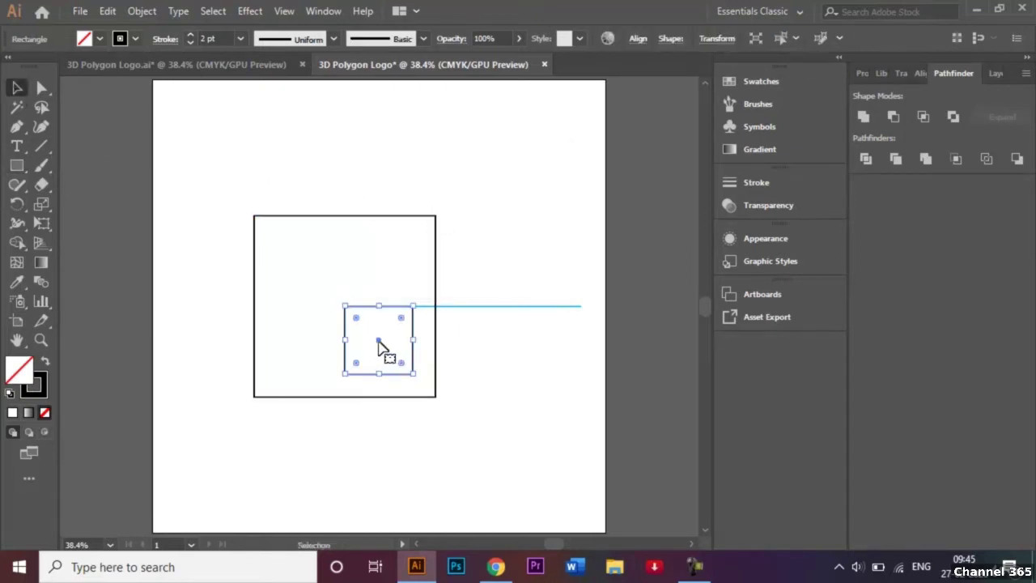
pyautogui.moveTo(378, 340); pyautogui.dragTo(344, 306)
pyautogui.click(532, 230)
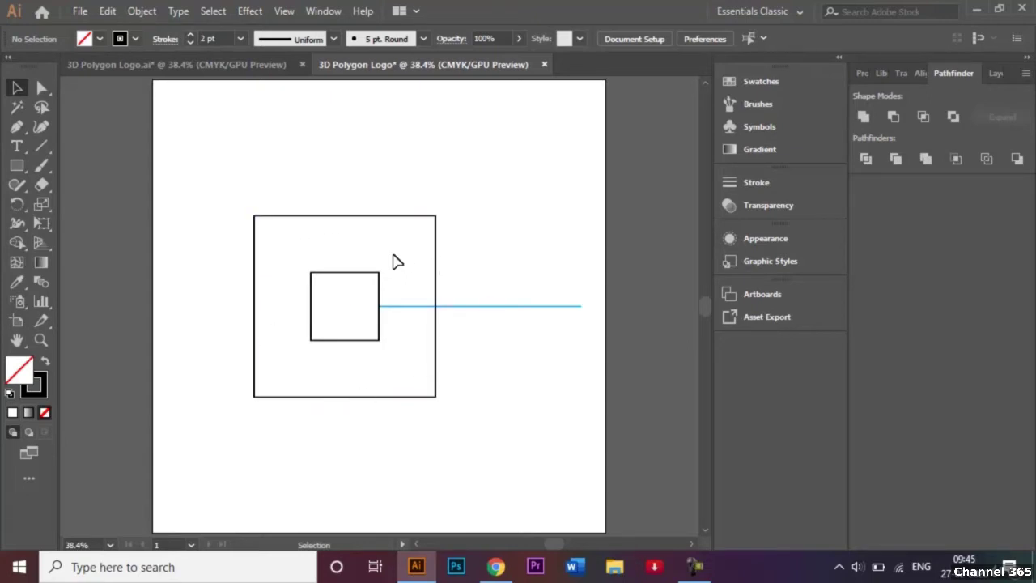
pyautogui.click(348, 275)
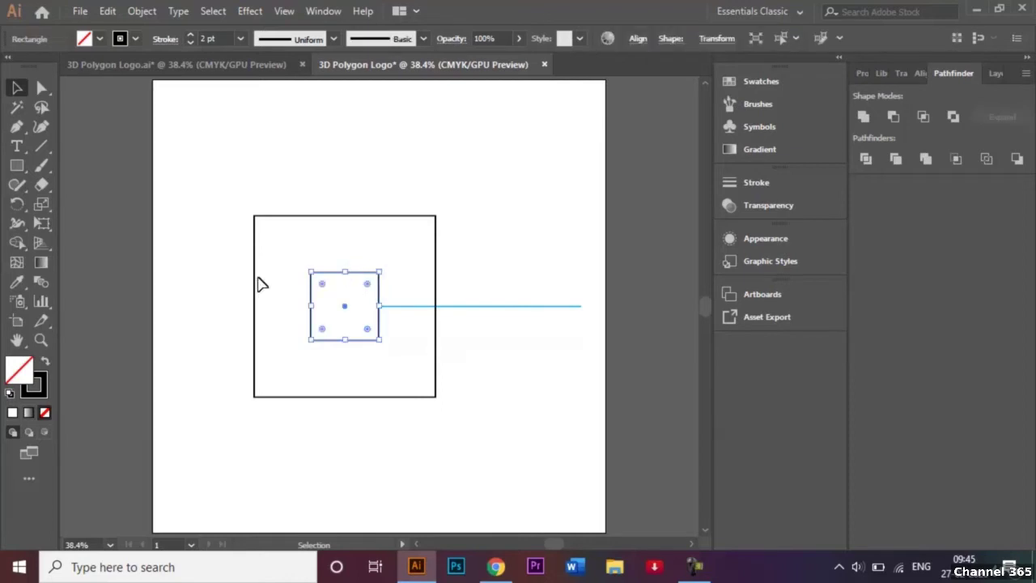
# Set the Blend options to Specified Steps with 4 steps.
pyautogui.click(42, 283)
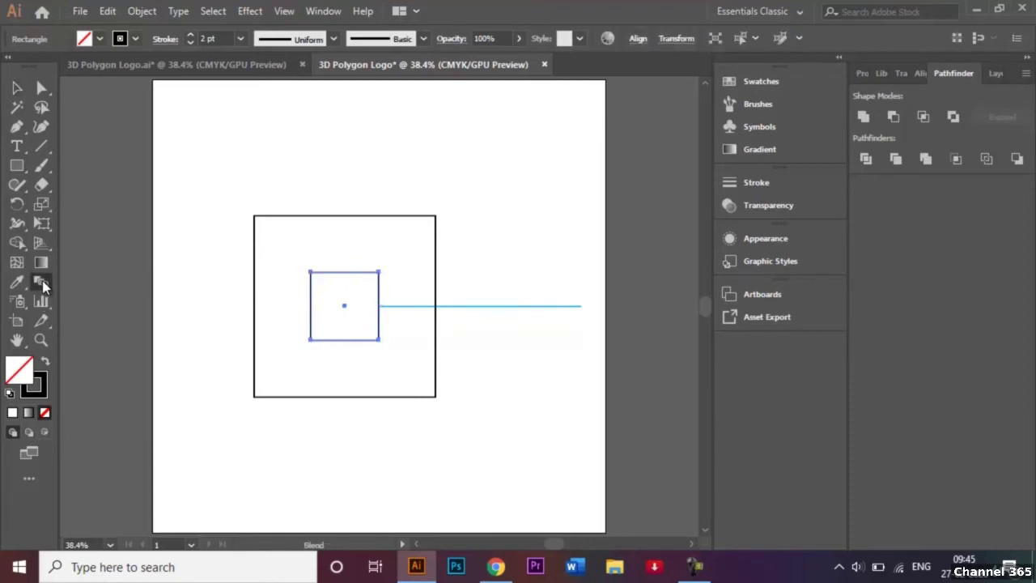
pyautogui.doubleClick(42, 282)
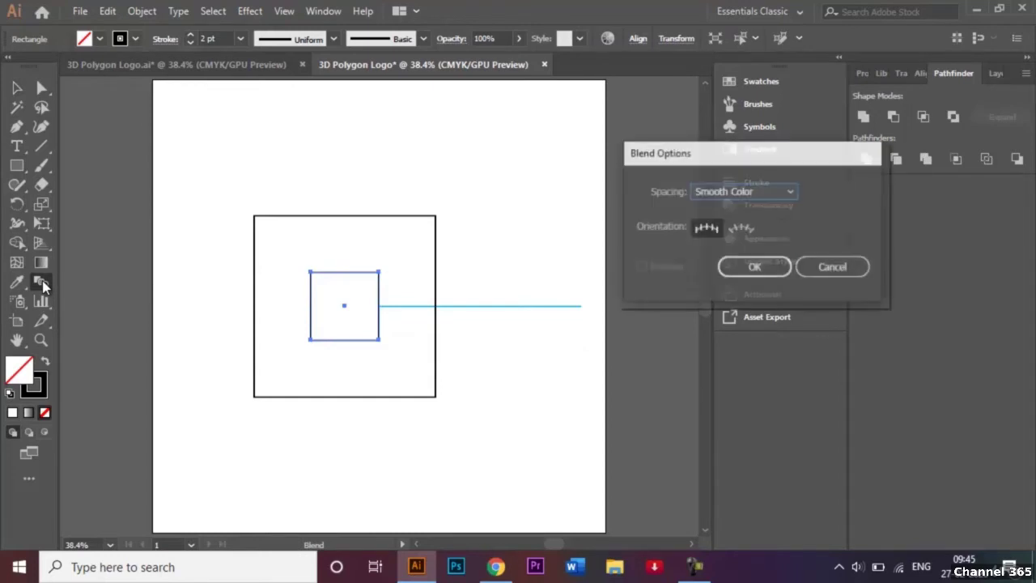
pyautogui.click(782, 190)
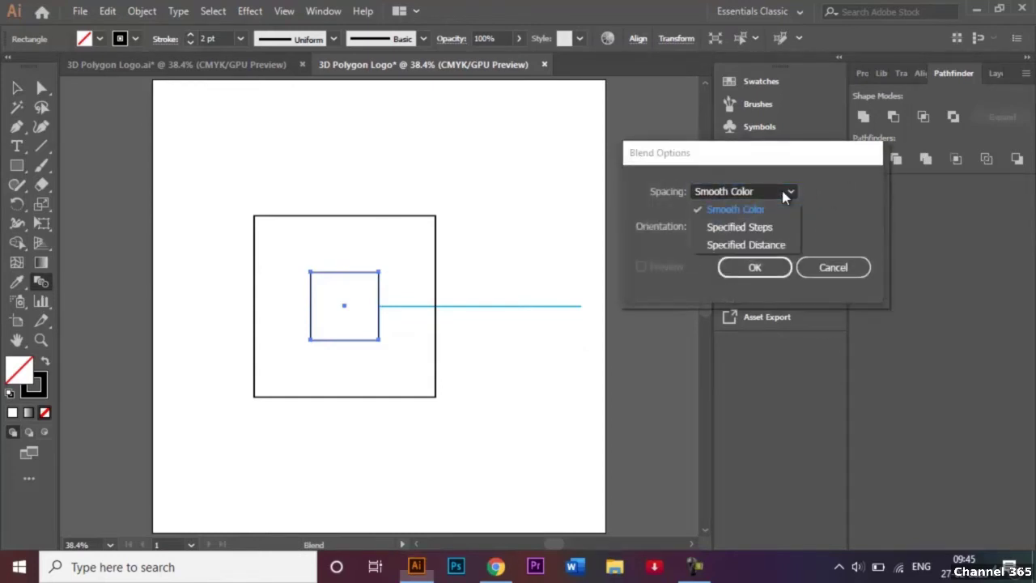
pyautogui.click(740, 228)
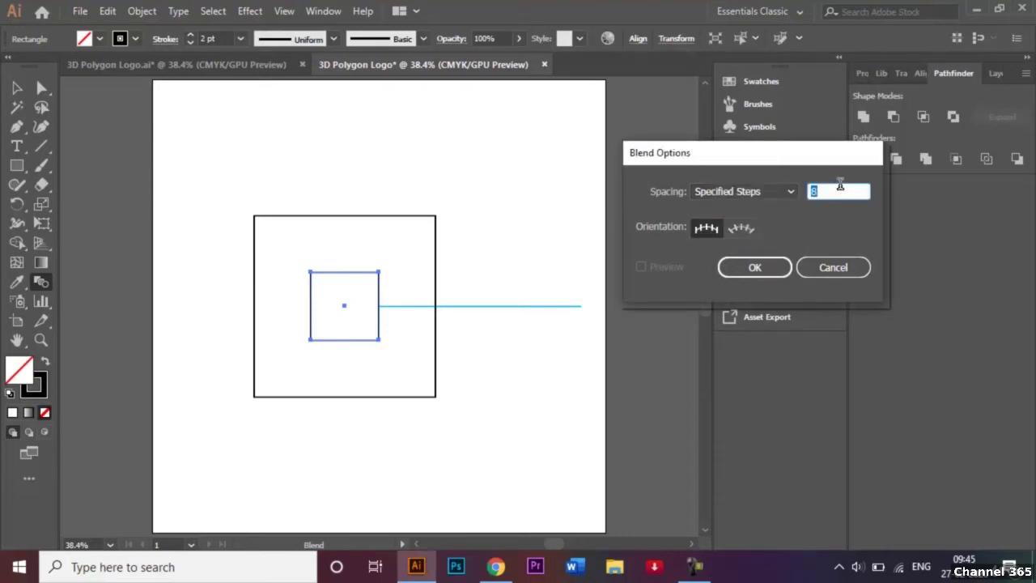
pyautogui.press('BackSpace')
pyautogui.write('4')
pyautogui.click(782, 271)
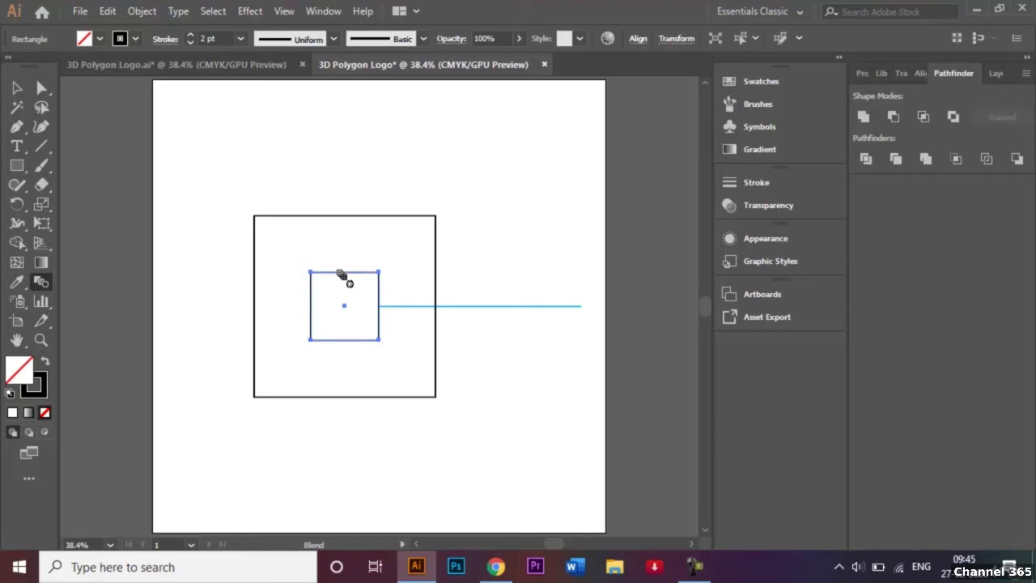
# Blend the small square into the large one via matching edges, undoing the twisted attempt.
pyautogui.click(359, 218)
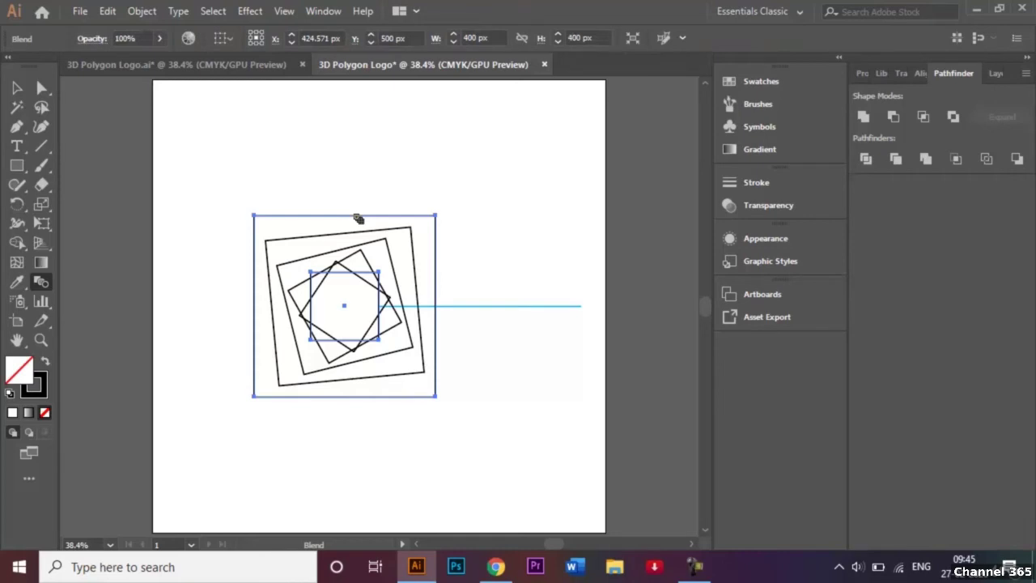
pyautogui.hotkey('ctrl', 'z')
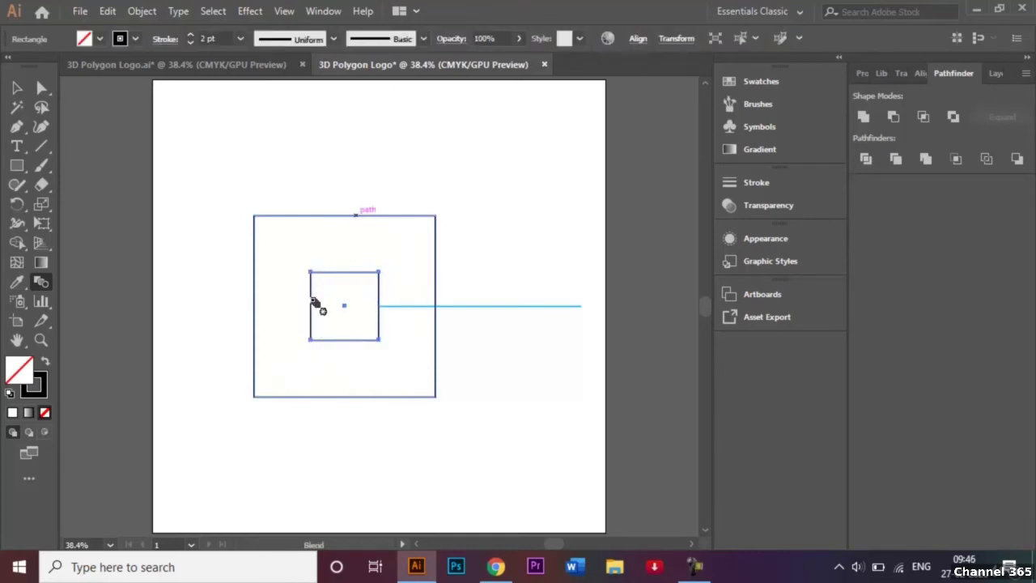
pyautogui.click(256, 305)
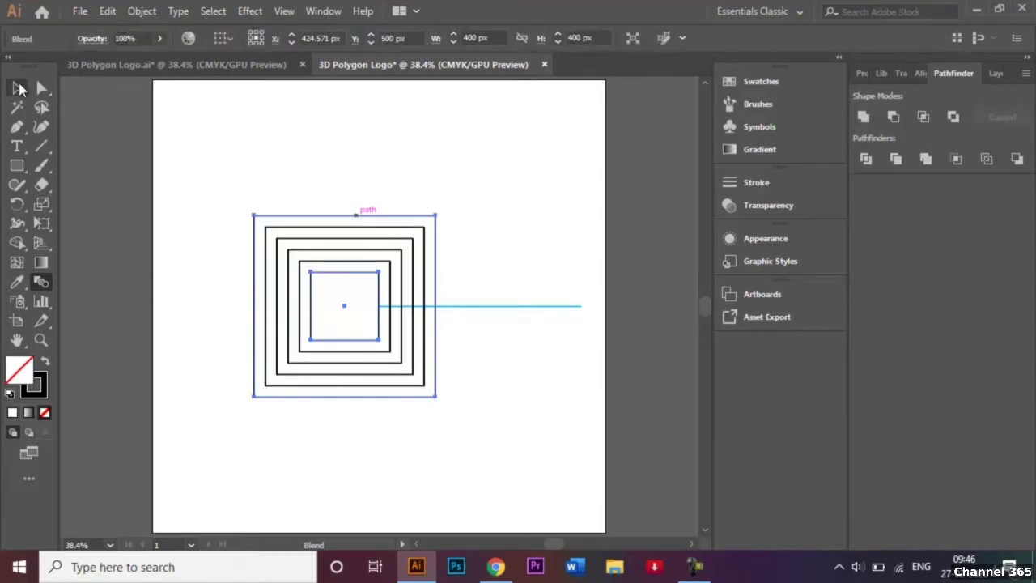
pyautogui.click(18, 87)
pyautogui.click(331, 153)
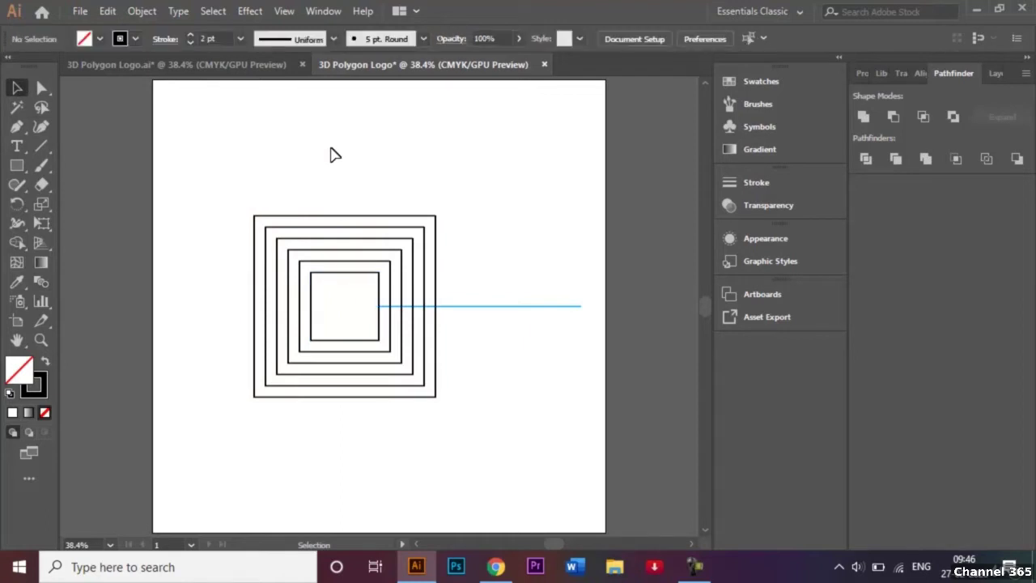
# Expand the selected blend with Object > Expand, accepting the default options.
pyautogui.click(437, 219)
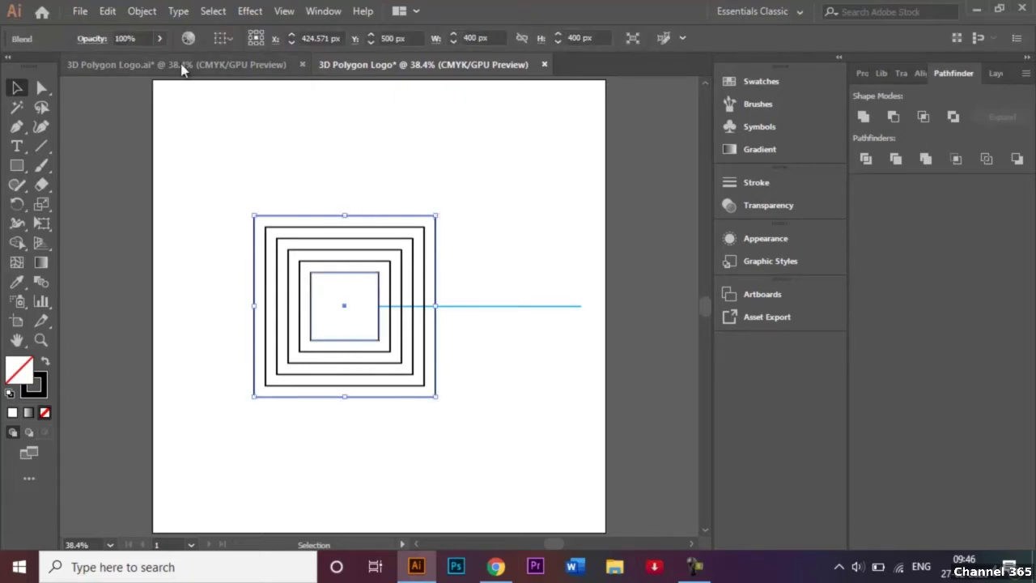
pyautogui.click(139, 11)
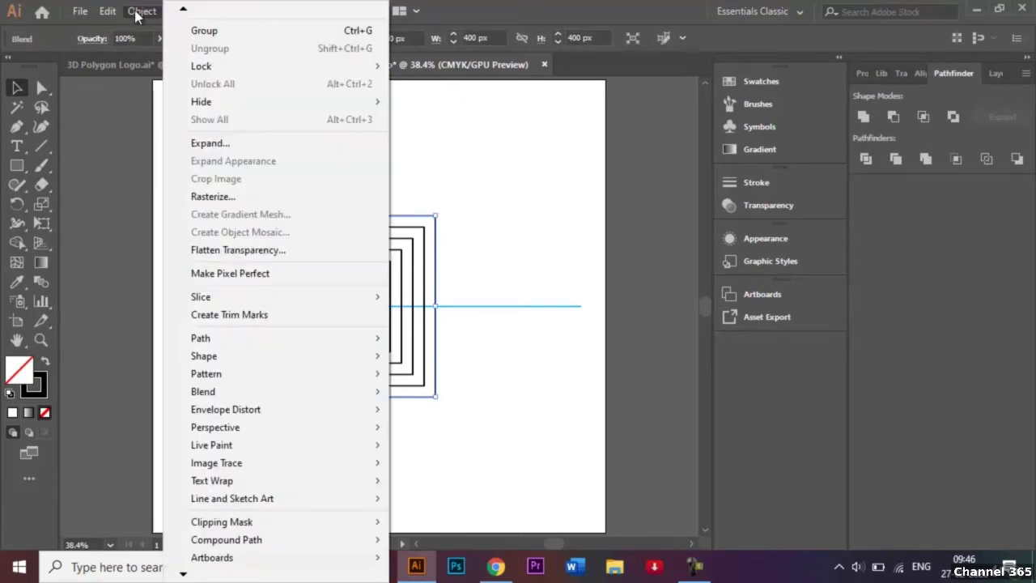
pyautogui.click(263, 146)
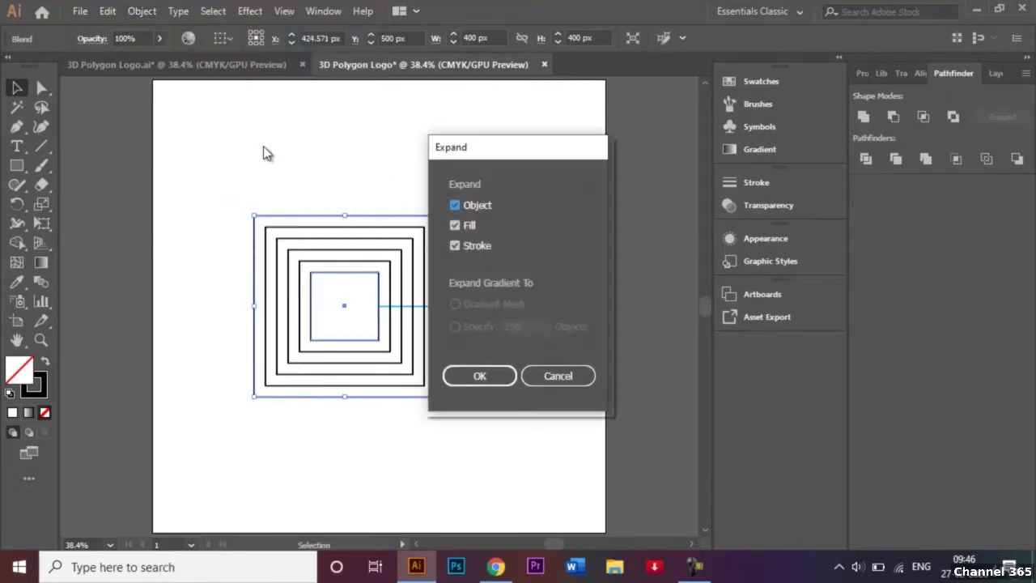
pyautogui.click(486, 377)
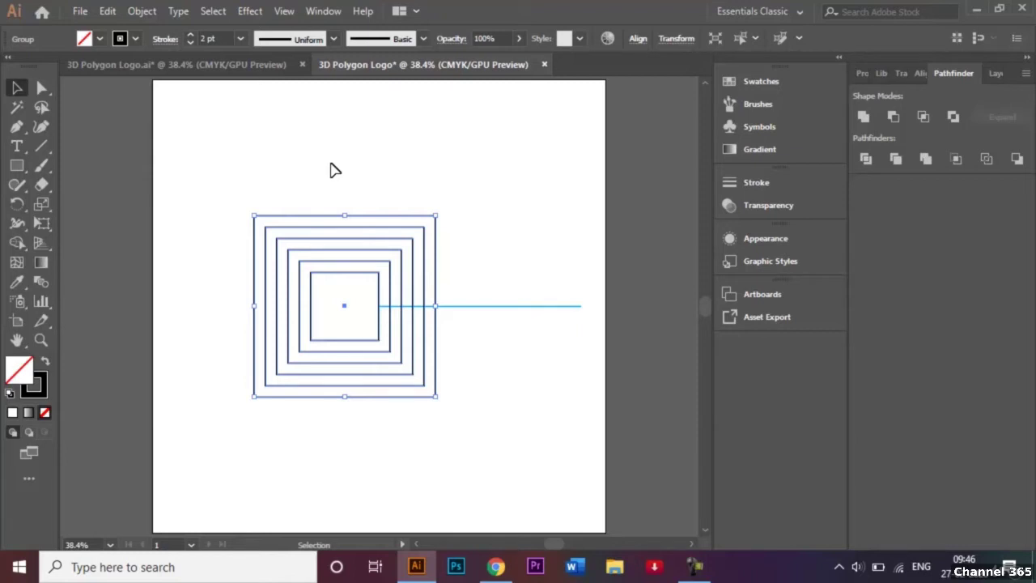
# Ungroup the expanded square outlines and deselect them.
pyautogui.rightClick(423, 254)
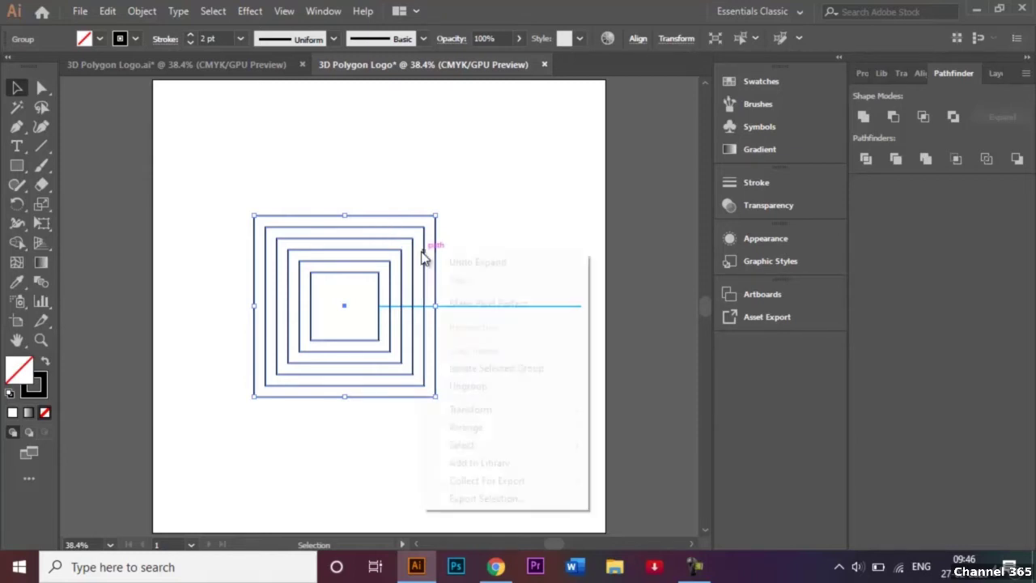
pyautogui.click(491, 386)
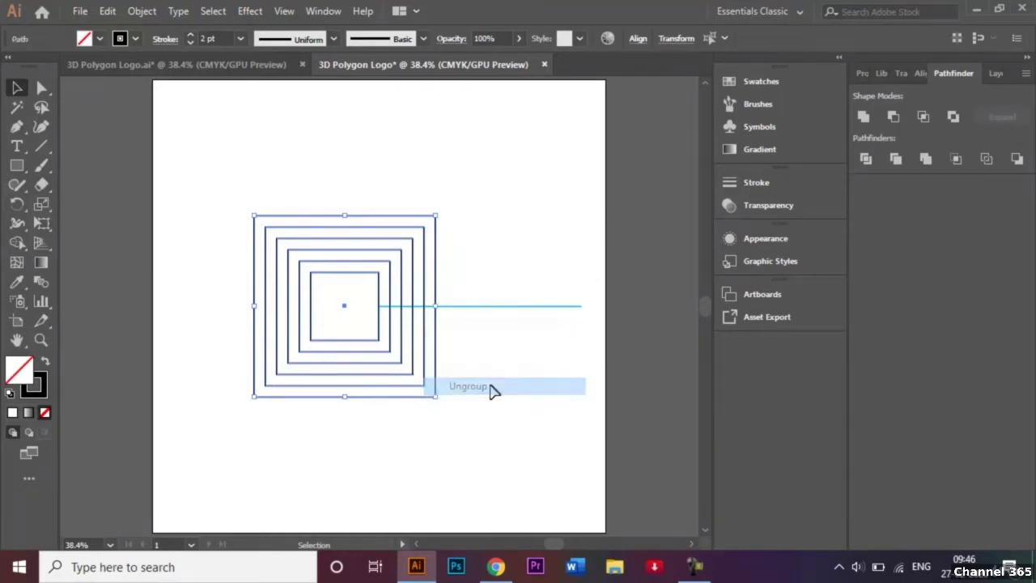
pyautogui.click(518, 219)
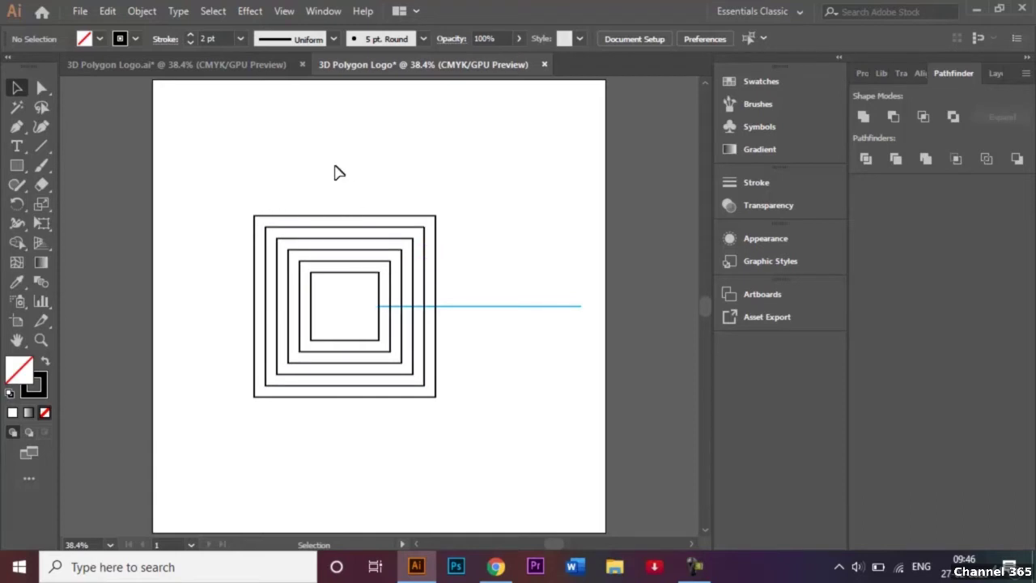
# Glance at the finished logo tab, then set the stroke colour to red for line drawing.
pyautogui.click(233, 70)
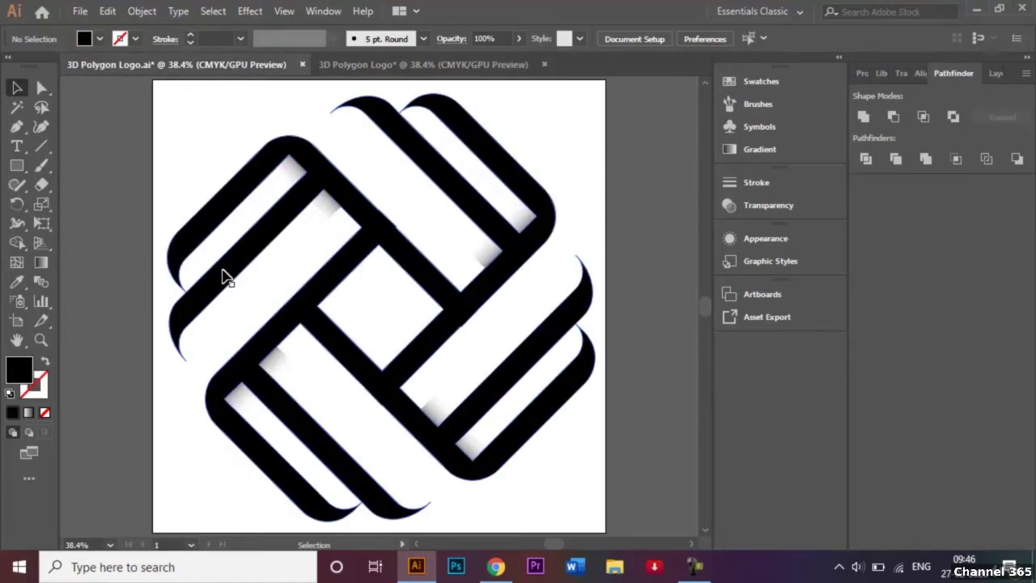
pyautogui.click(386, 65)
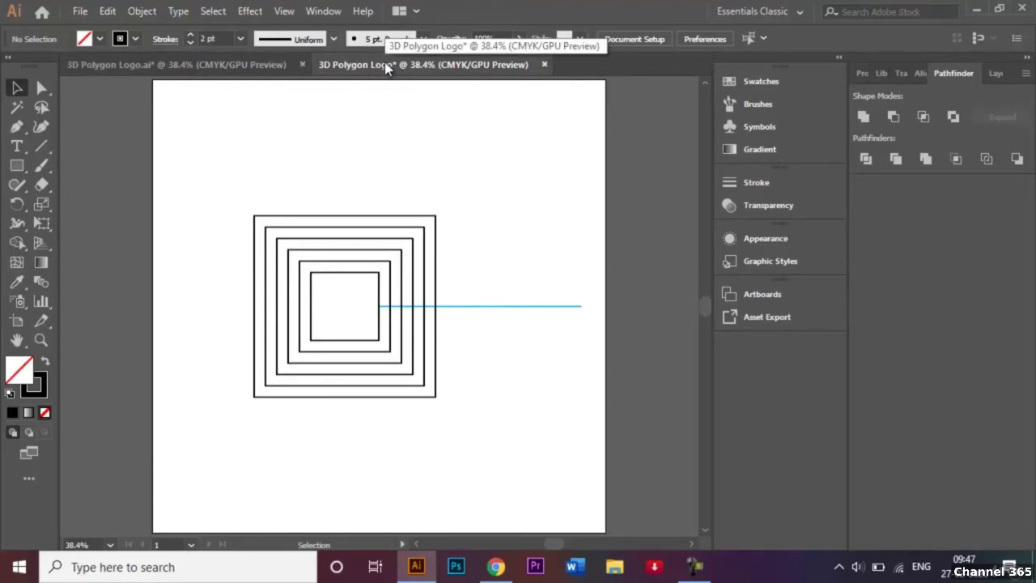
pyautogui.click(121, 41)
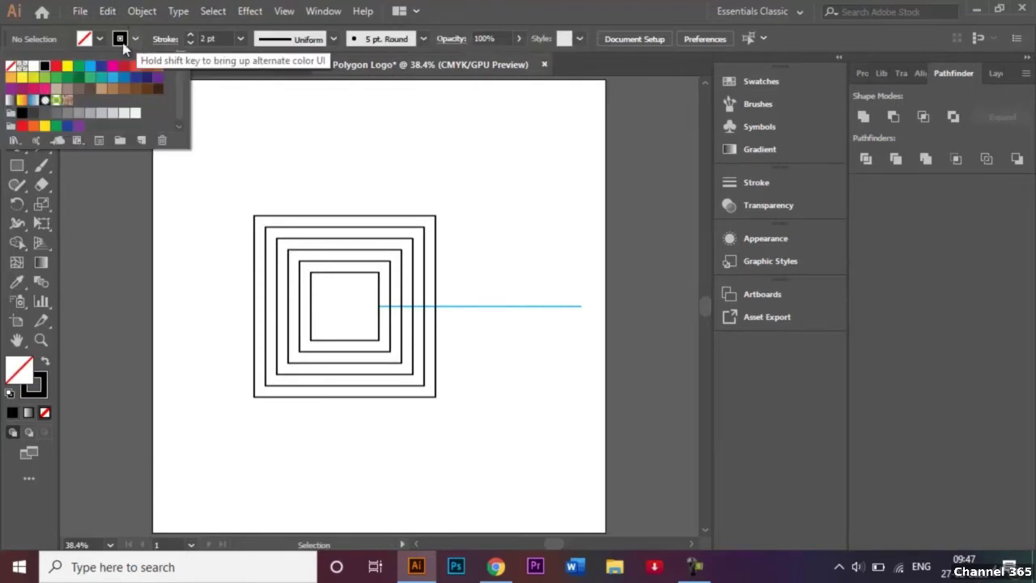
pyautogui.click(55, 65)
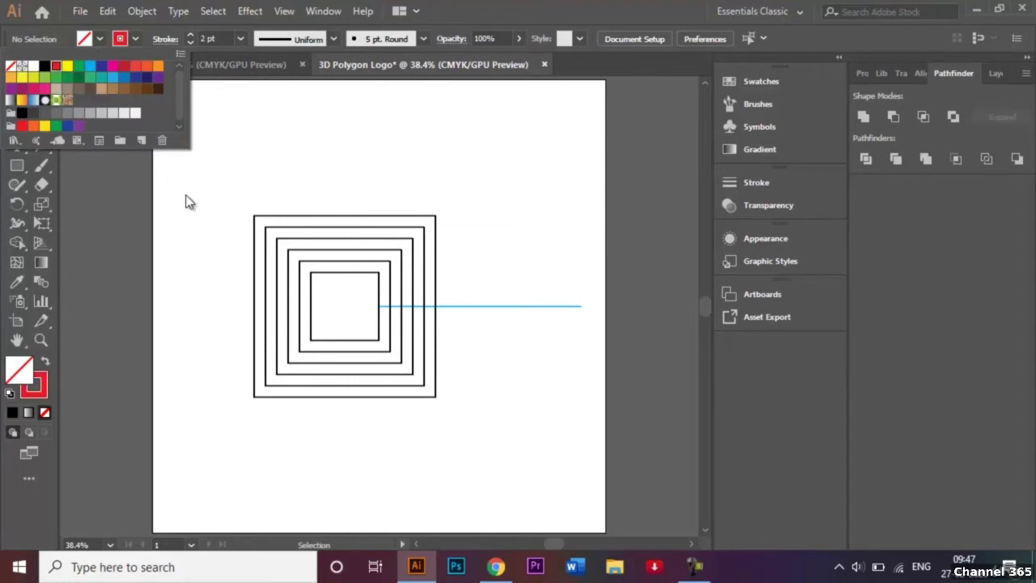
pyautogui.click(188, 201)
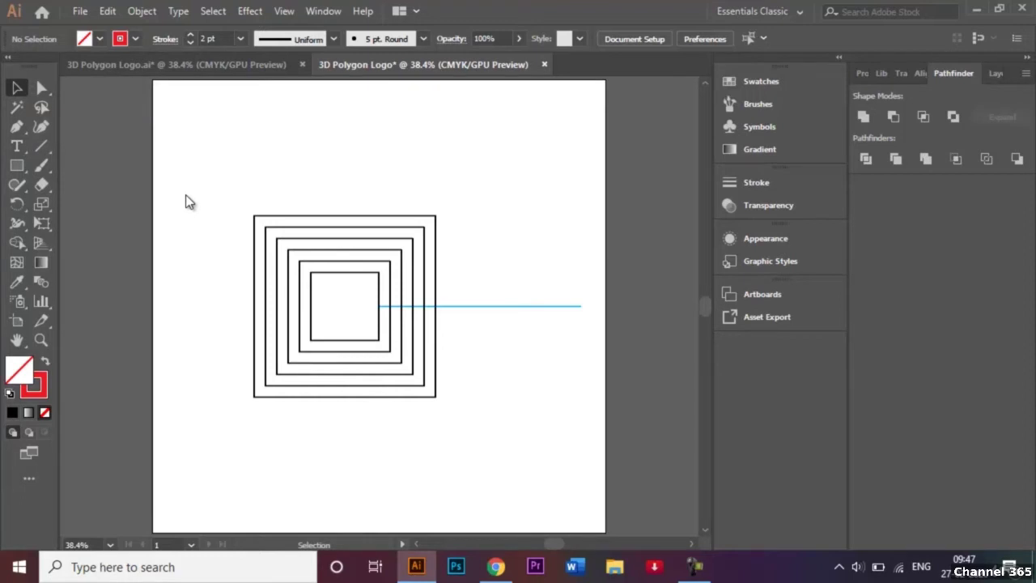
pyautogui.click(42, 148)
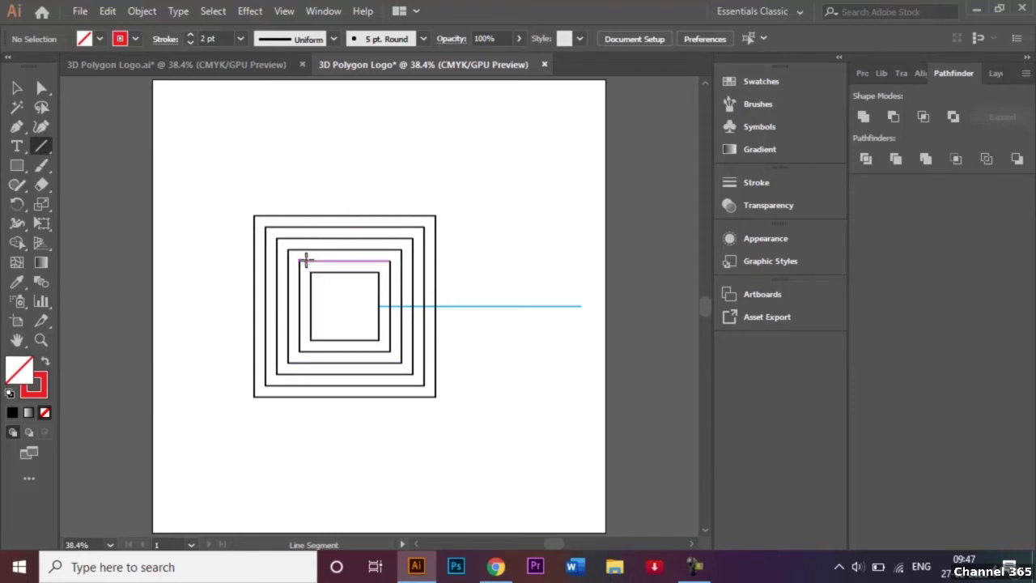
# Draw red horizontal lines leftward and vertical lines upward off the outer squares' corners.
pyautogui.moveTo(305, 260); pyautogui.dragTo(229, 260)
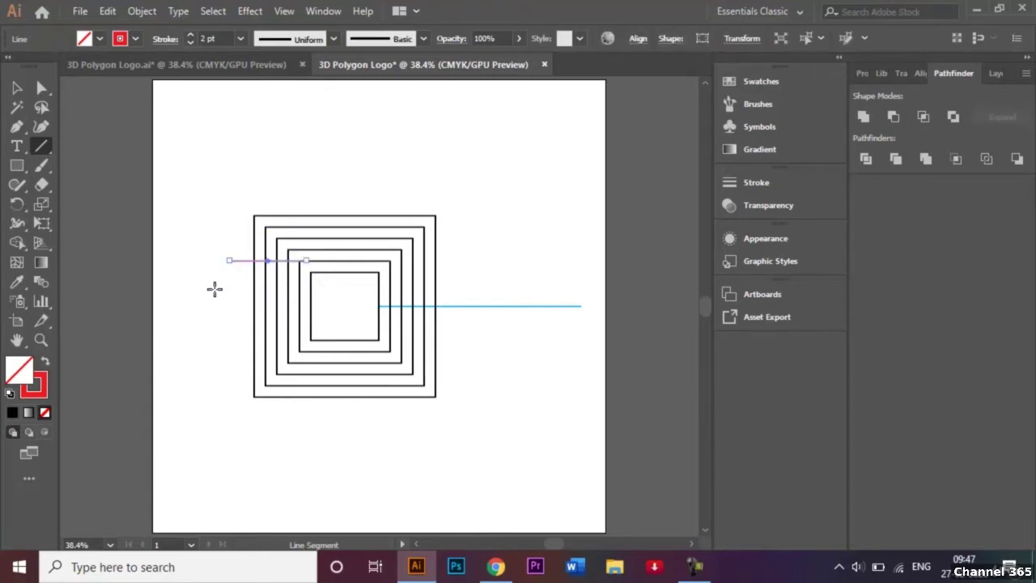
pyautogui.click(300, 284)
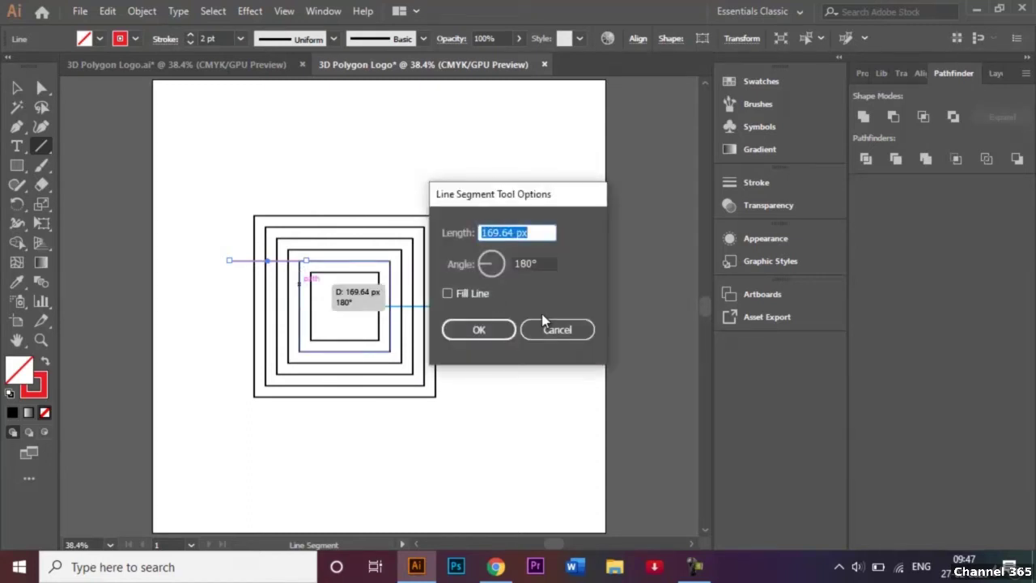
pyautogui.click(550, 328)
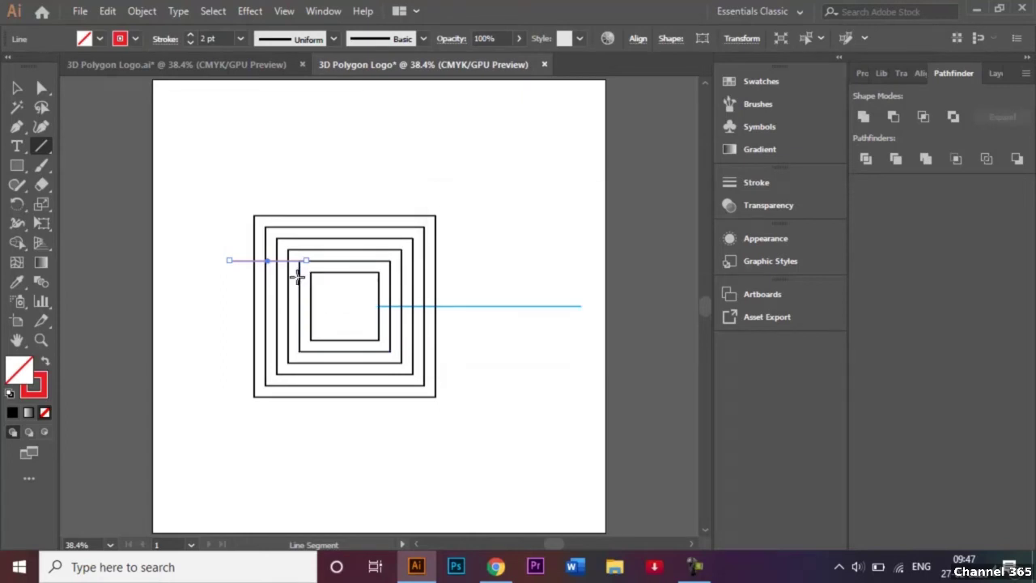
pyautogui.moveTo(298, 278); pyautogui.dragTo(297, 191)
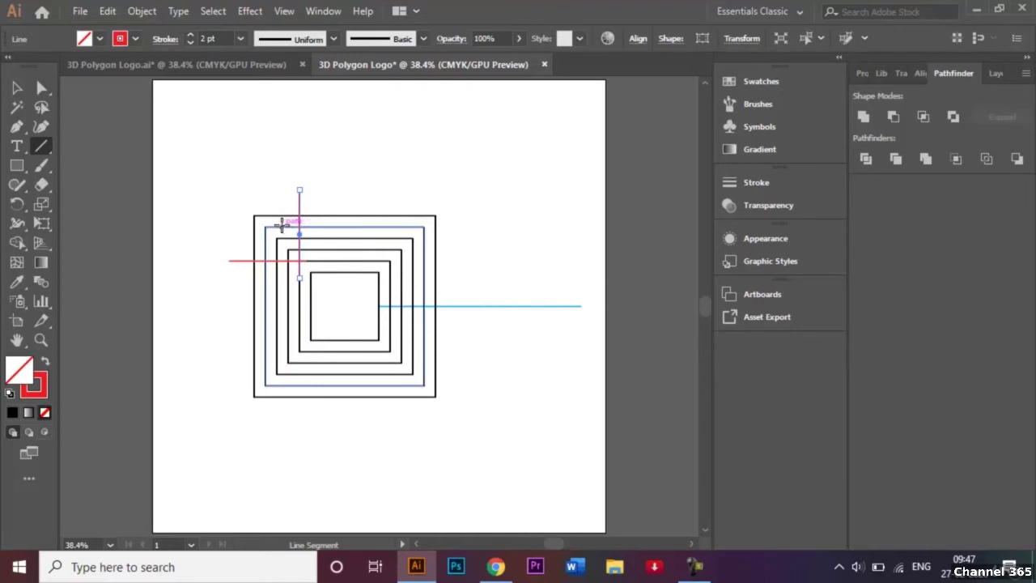
pyautogui.moveTo(278, 226); pyautogui.dragTo(225, 227)
pyautogui.moveTo(264, 225); pyautogui.dragTo(264, 190)
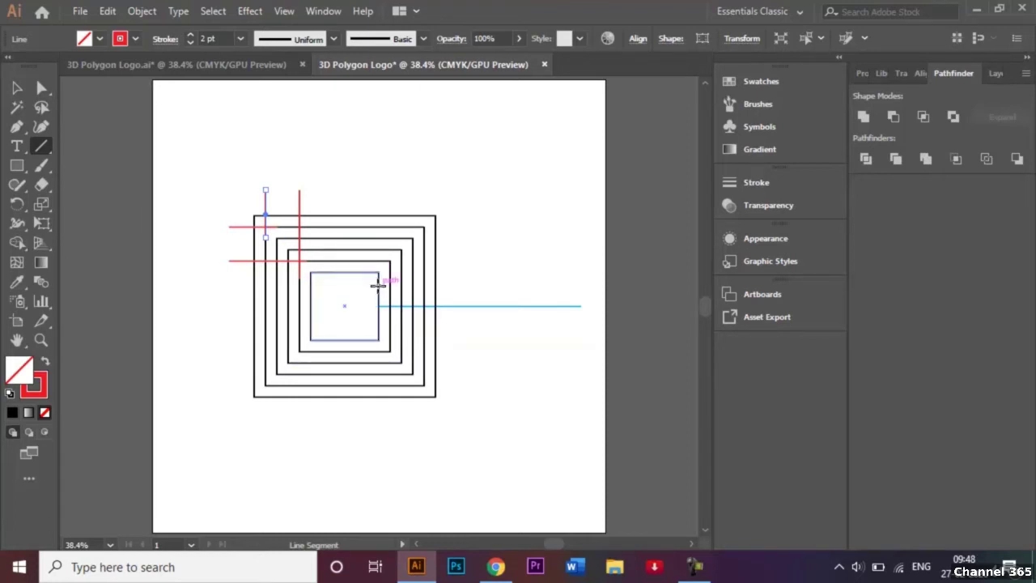
# Add two vertical lines up from the inner square and one horizontal line to its right.
pyautogui.moveTo(377, 285); pyautogui.dragTo(377, 192)
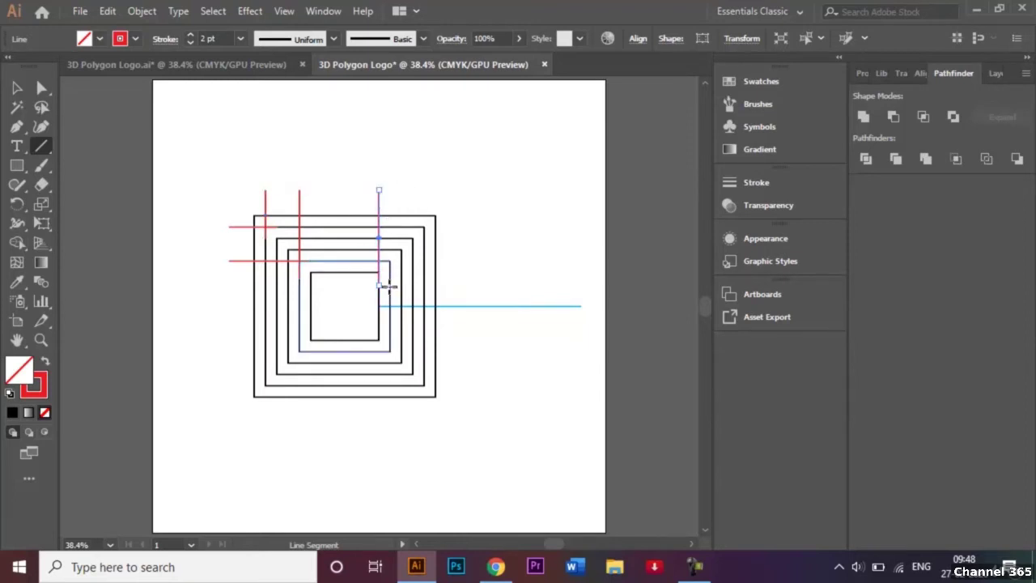
pyautogui.moveTo(388, 286); pyautogui.dragTo(390, 190)
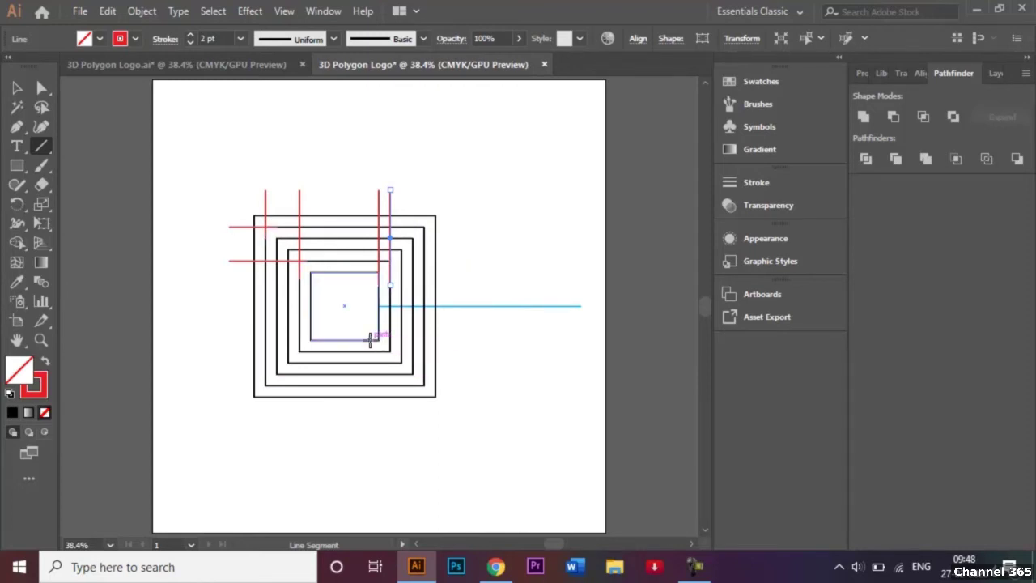
pyautogui.moveTo(392, 340); pyautogui.dragTo(481, 339)
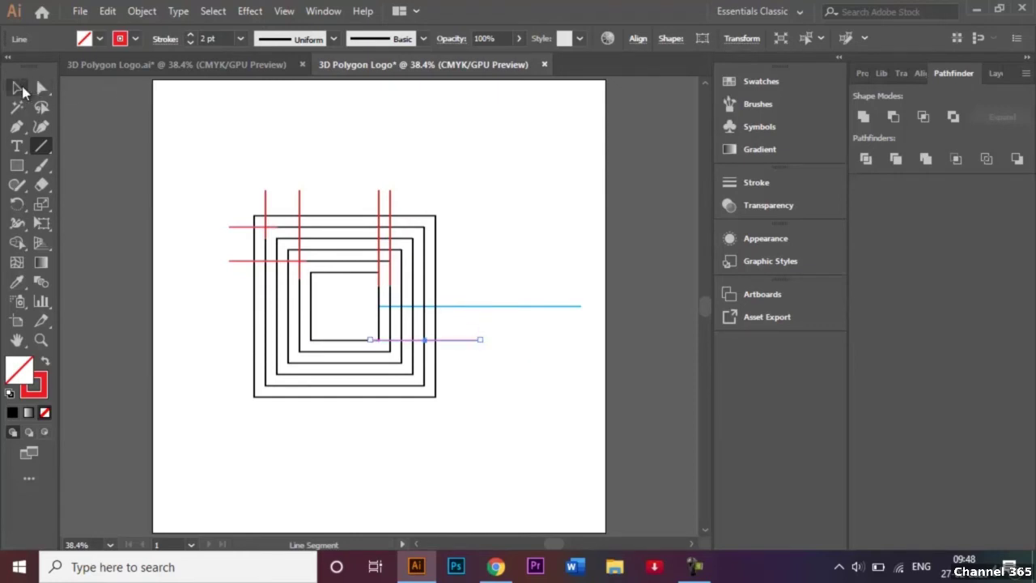
pyautogui.click(21, 89)
# After checking the reference logo, create a 75 × 75 px circle right of the squares.
pyautogui.click(348, 120)
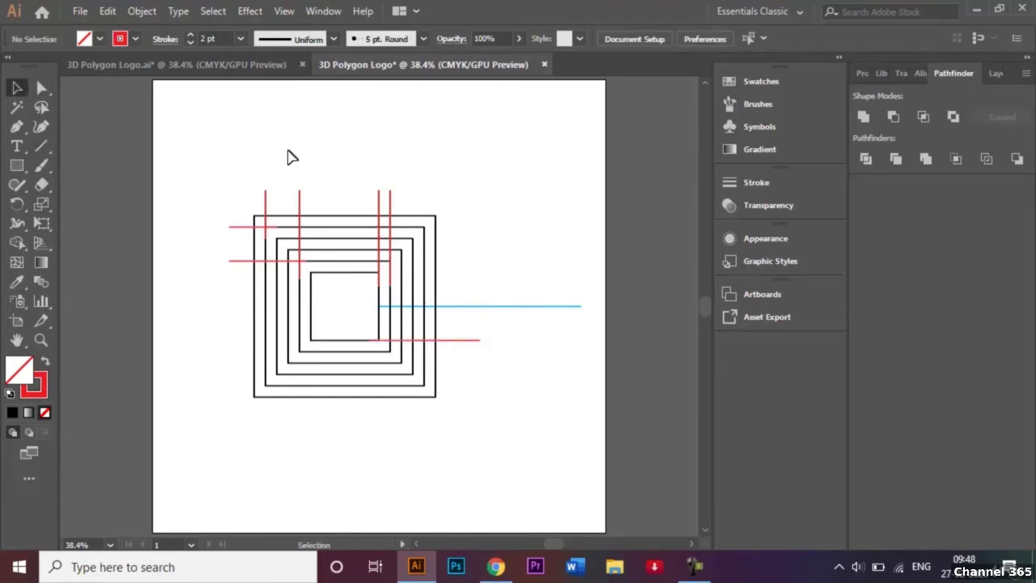
pyautogui.click(208, 65)
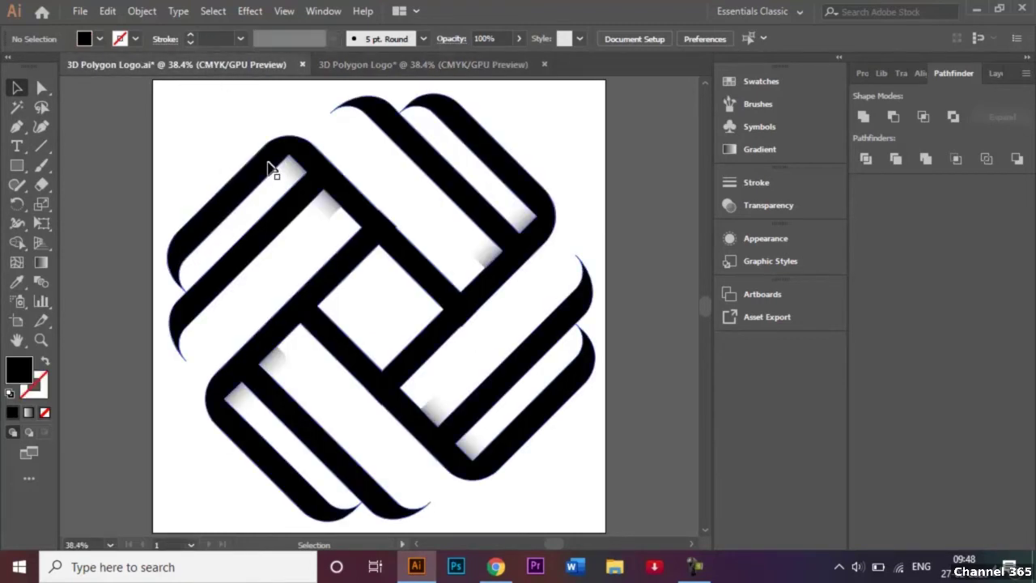
pyautogui.click(362, 66)
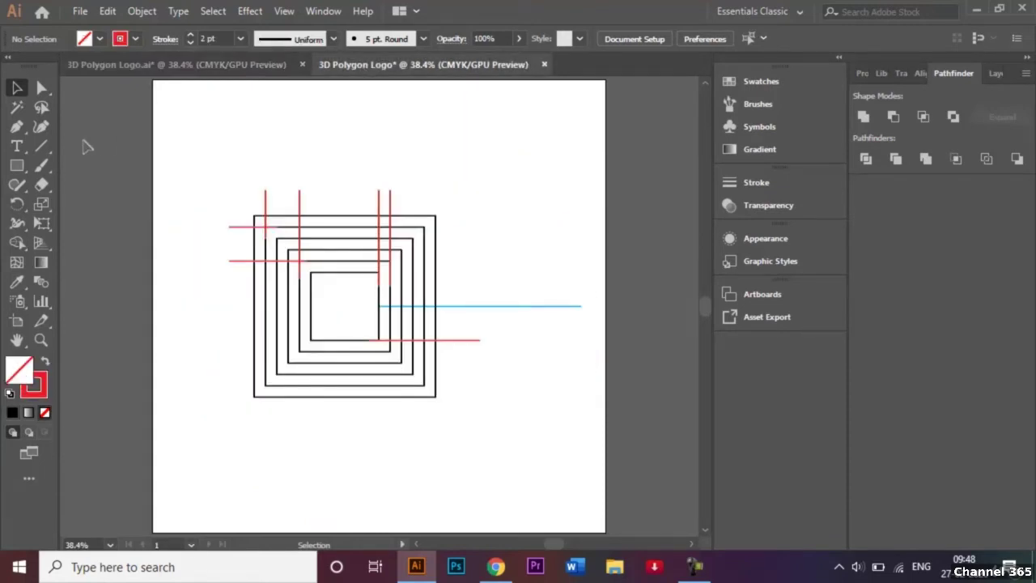
pyautogui.click(18, 166)
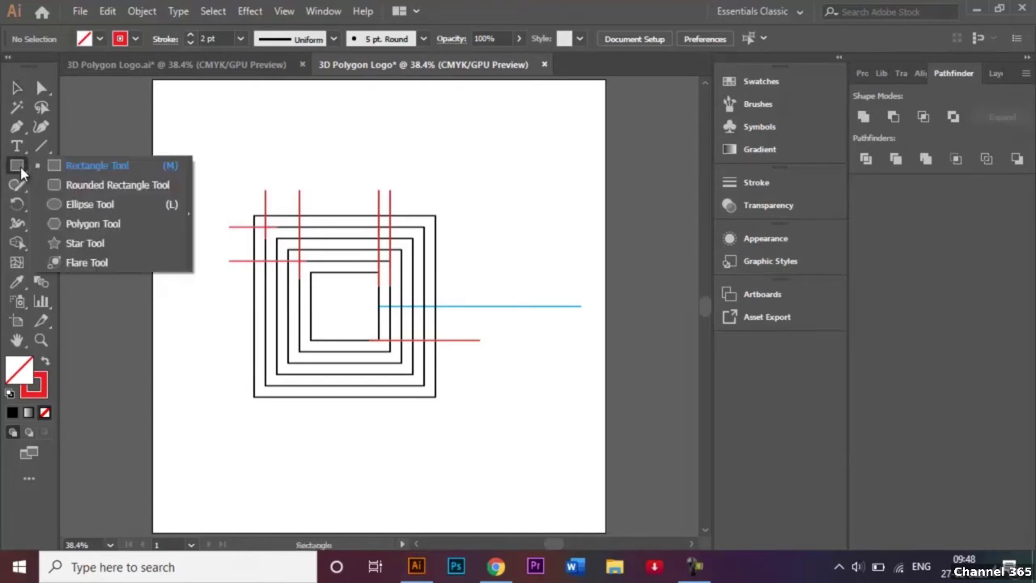
pyautogui.click(96, 206)
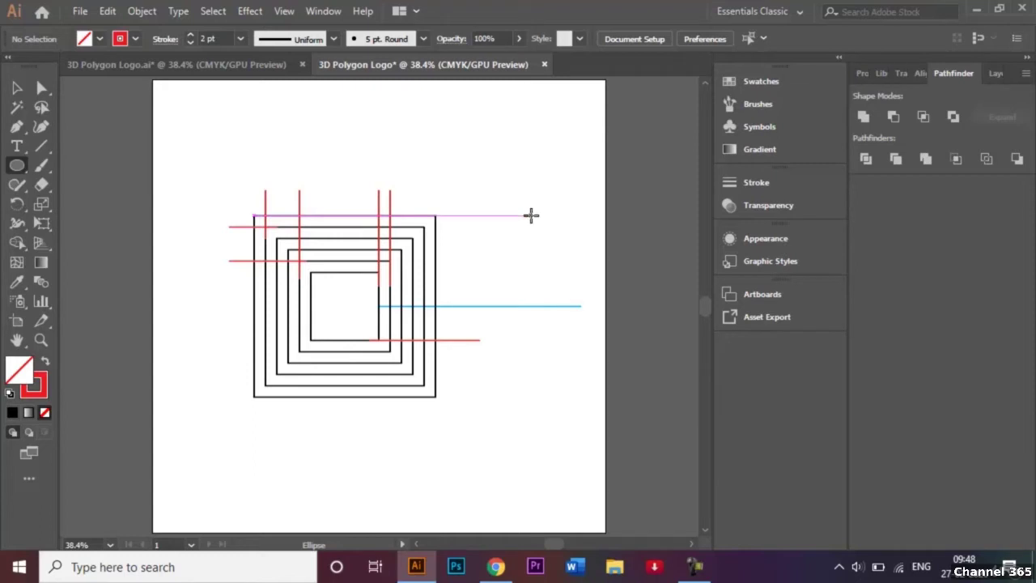
pyautogui.click(531, 215)
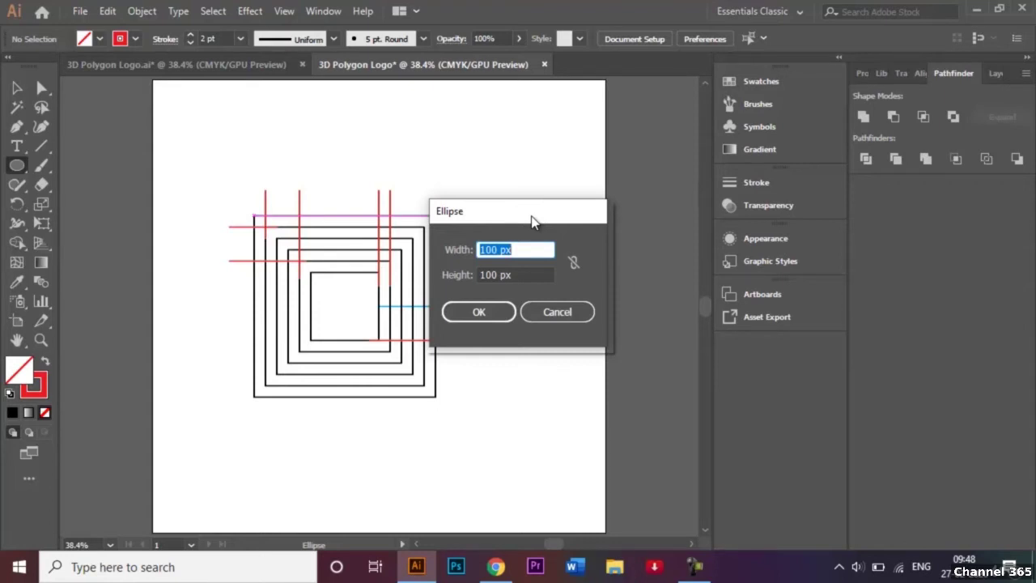
pyautogui.press('BackSpace')
pyautogui.write('75')
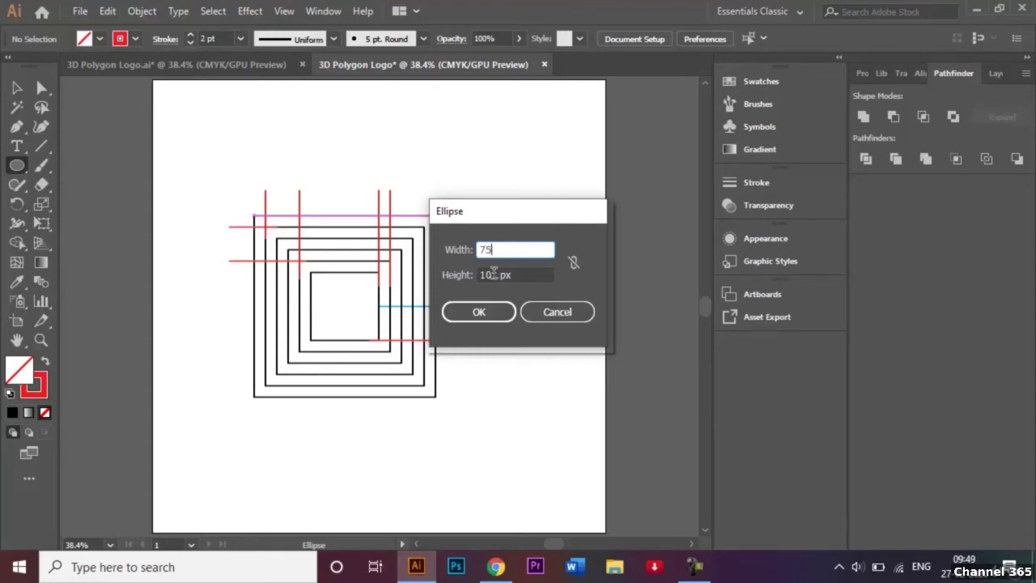
pyautogui.click(494, 275)
pyautogui.press('BackSpace')
pyautogui.press('BackSpace')
pyautogui.press('BackSpace')
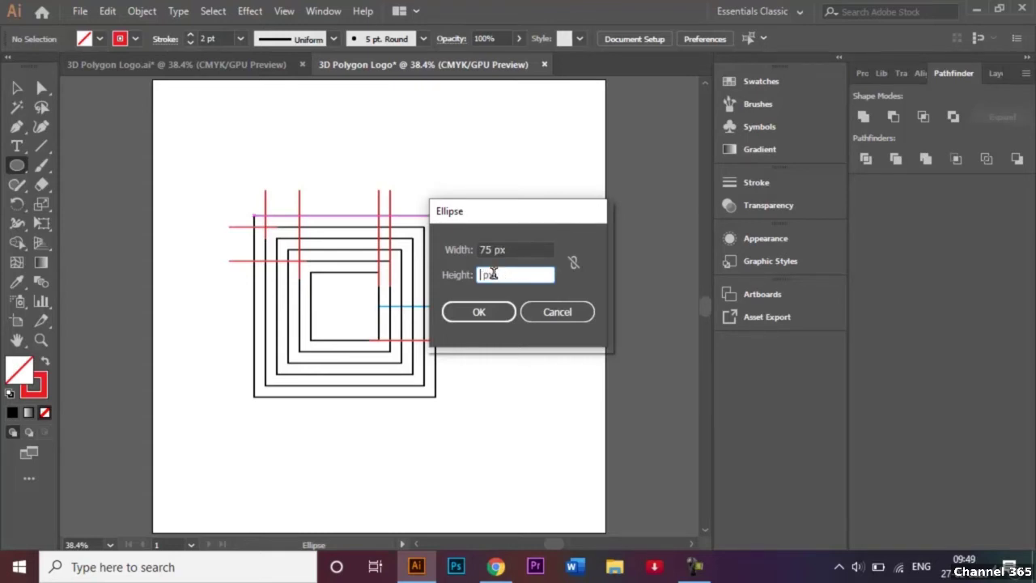
pyautogui.write('75')
pyautogui.press('Return')
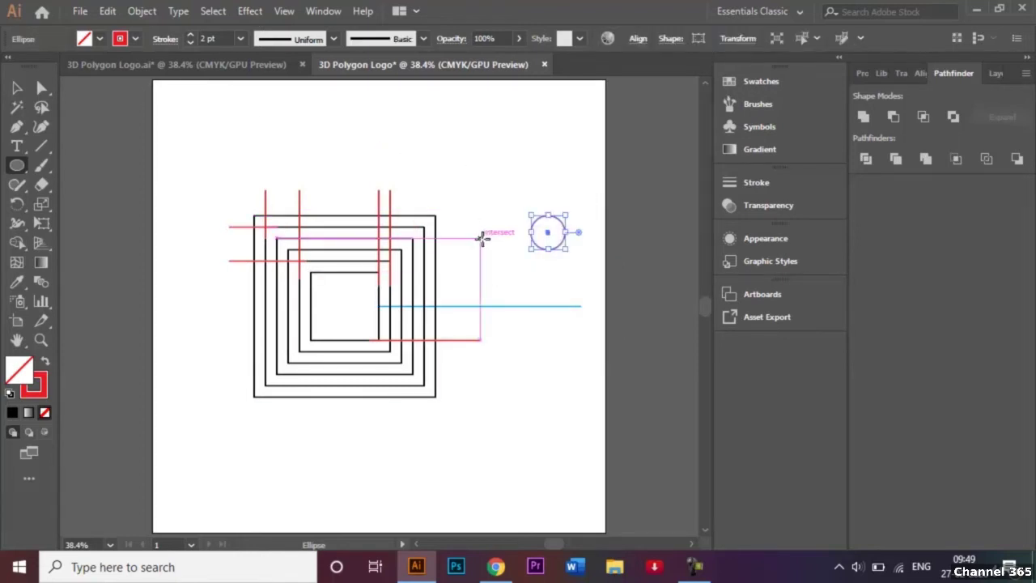
# Create a second, 50 × 50 px circle, then deselect it.
pyautogui.click(483, 243)
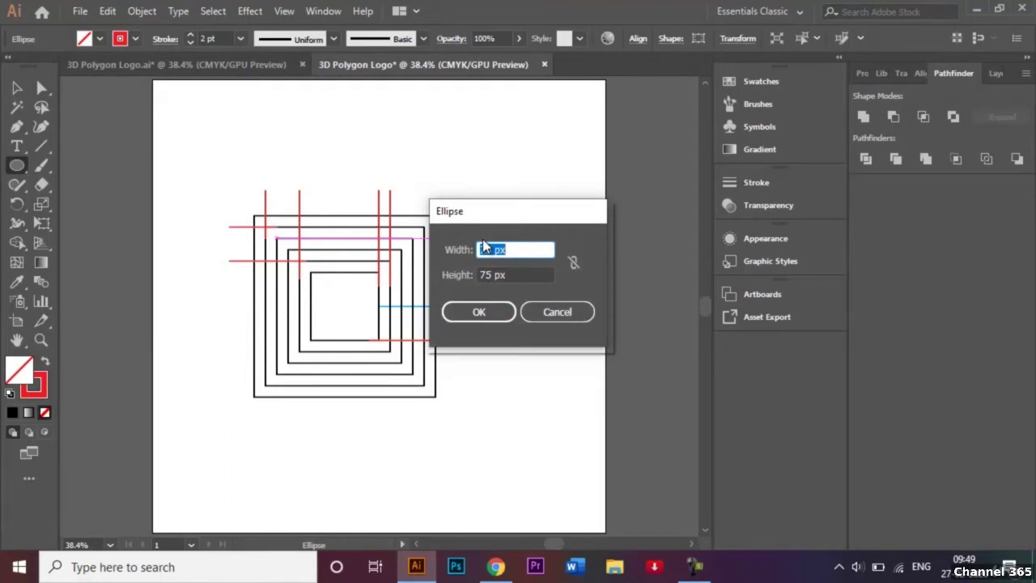
pyautogui.click(490, 249)
pyautogui.doubleClick(490, 250)
pyautogui.write('50')
pyautogui.doubleClick(486, 274)
pyautogui.write('50')
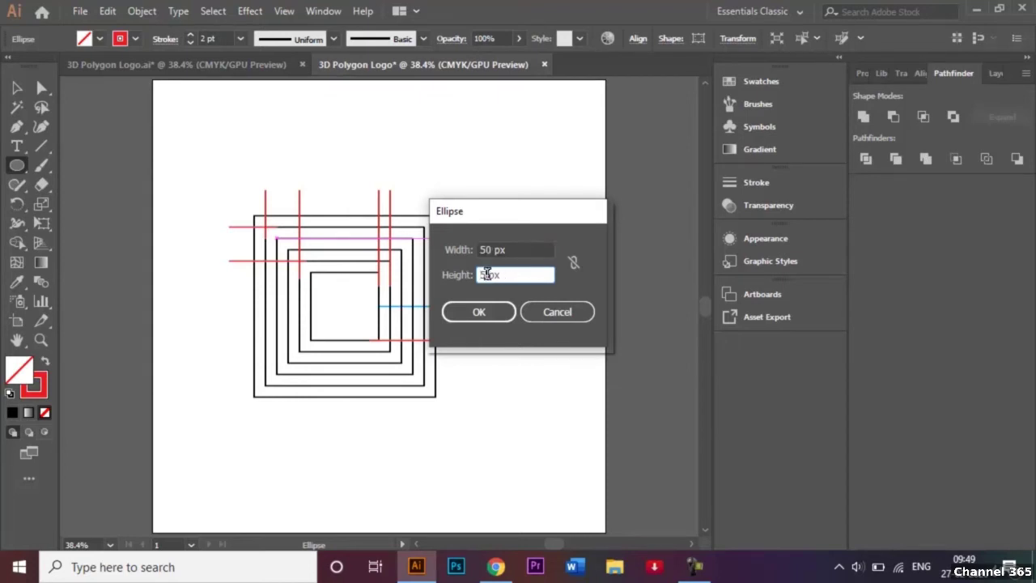
pyautogui.click(476, 316)
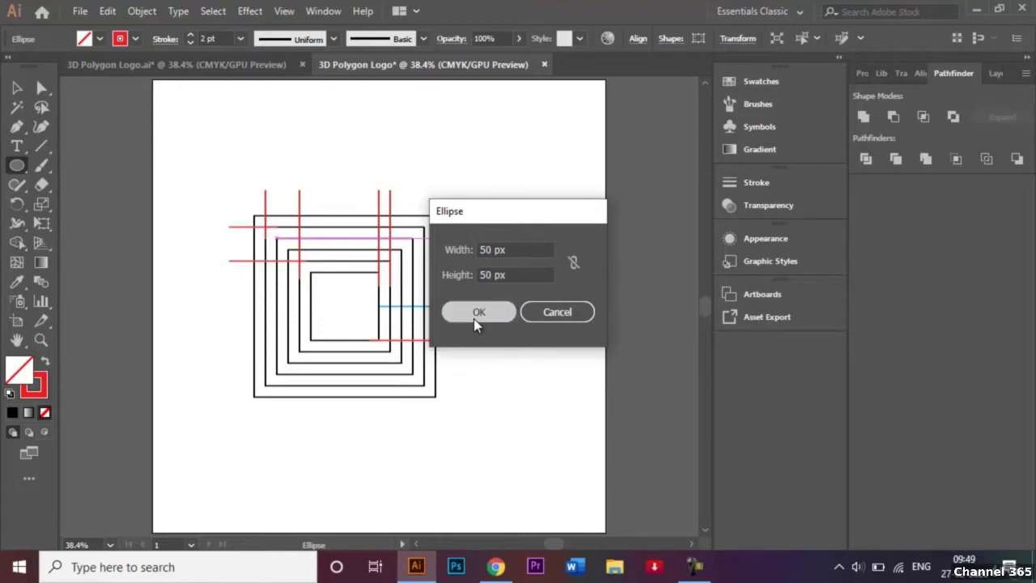
pyautogui.press('v')
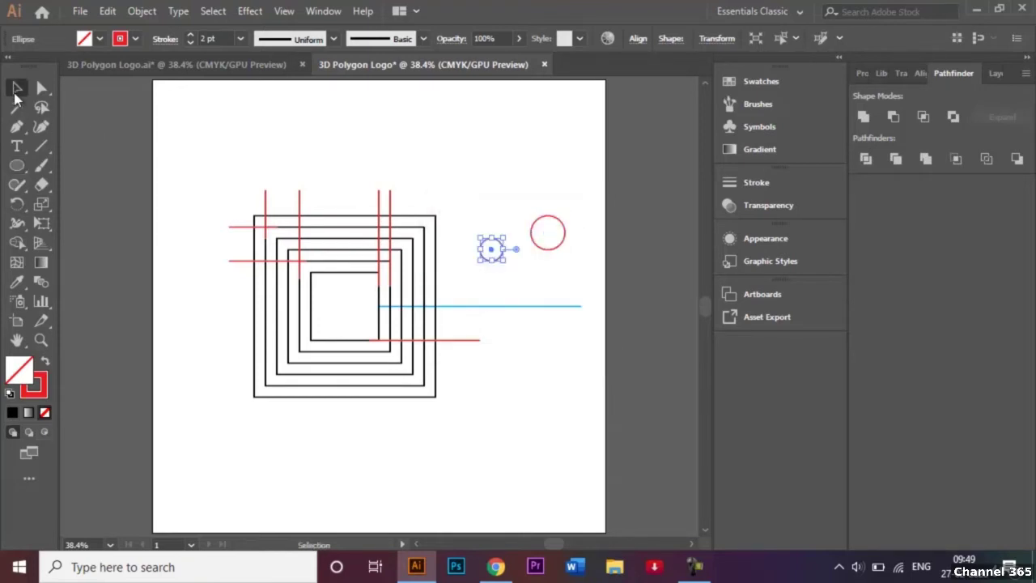
pyautogui.click(490, 185)
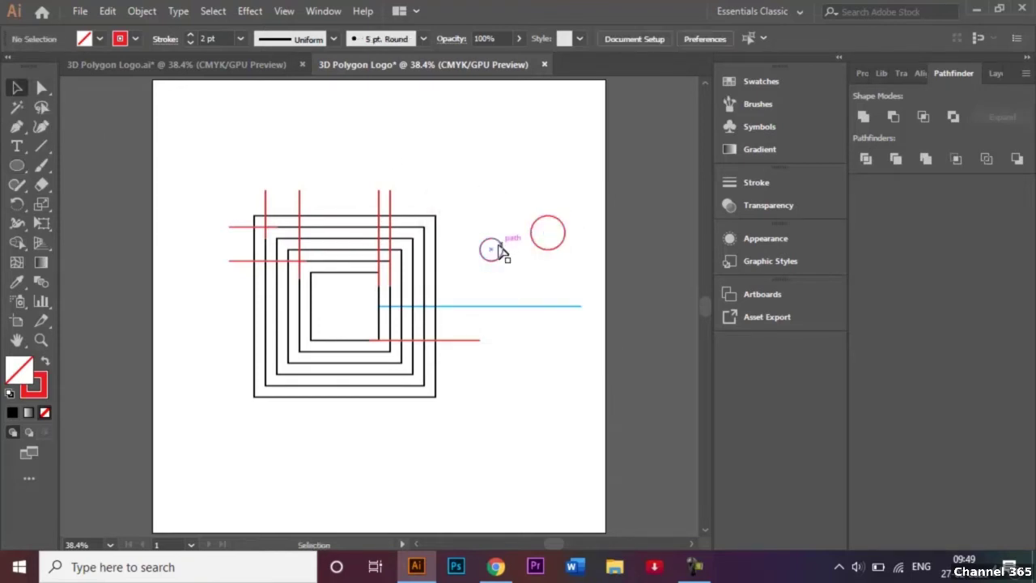
# Centre the small circle in the large one and cut the outer circle to an upper-left quarter arc.
pyautogui.moveTo(499, 253); pyautogui.dragTo(586, 274)
pyautogui.click(548, 200)
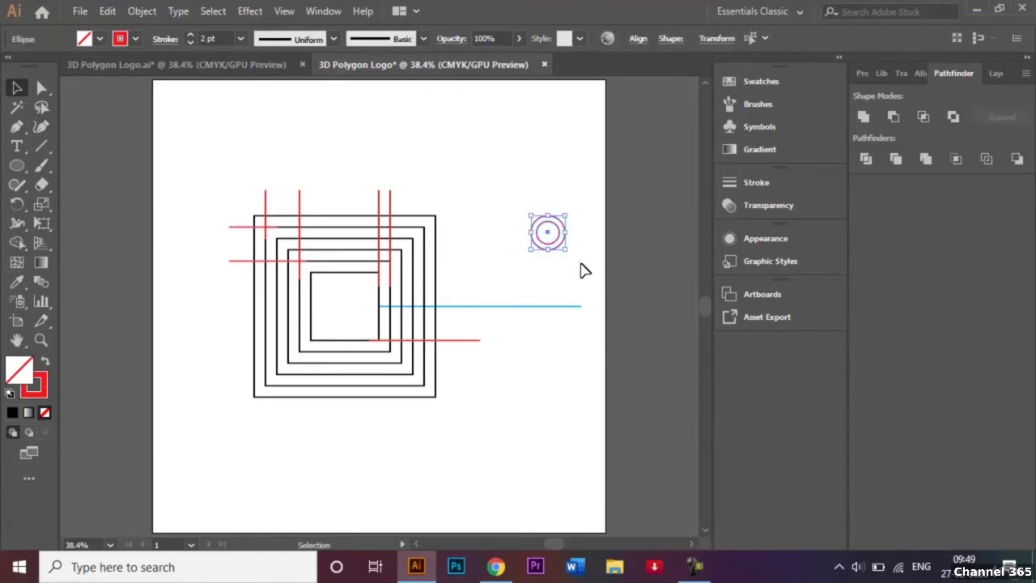
pyautogui.hotkey('ctrl', '=')
pyautogui.hotkey('ctrl', '=')
pyautogui.hotkey('ctrl', '=')
pyautogui.hotkey('ctrl', '=')
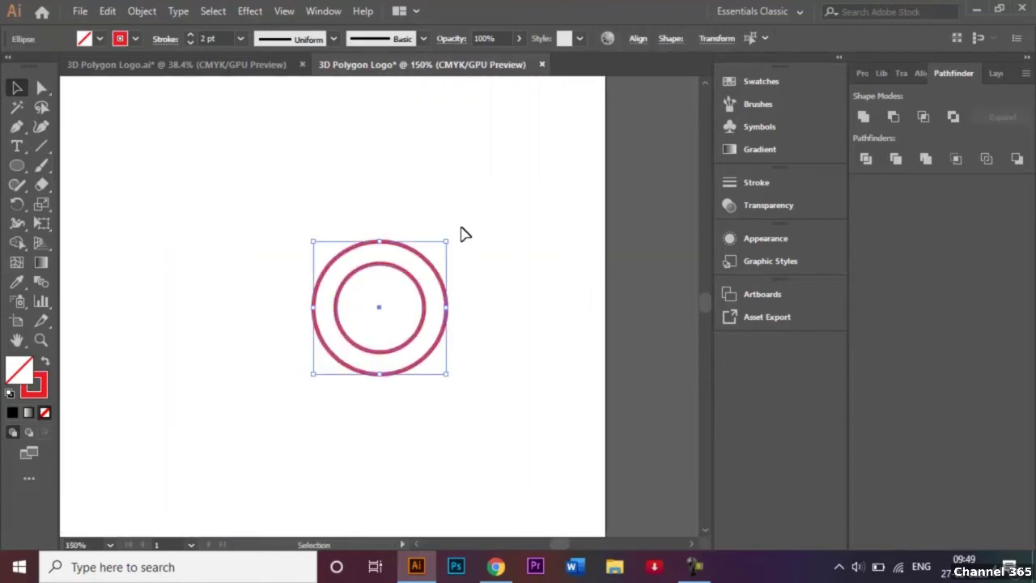
pyautogui.click(463, 234)
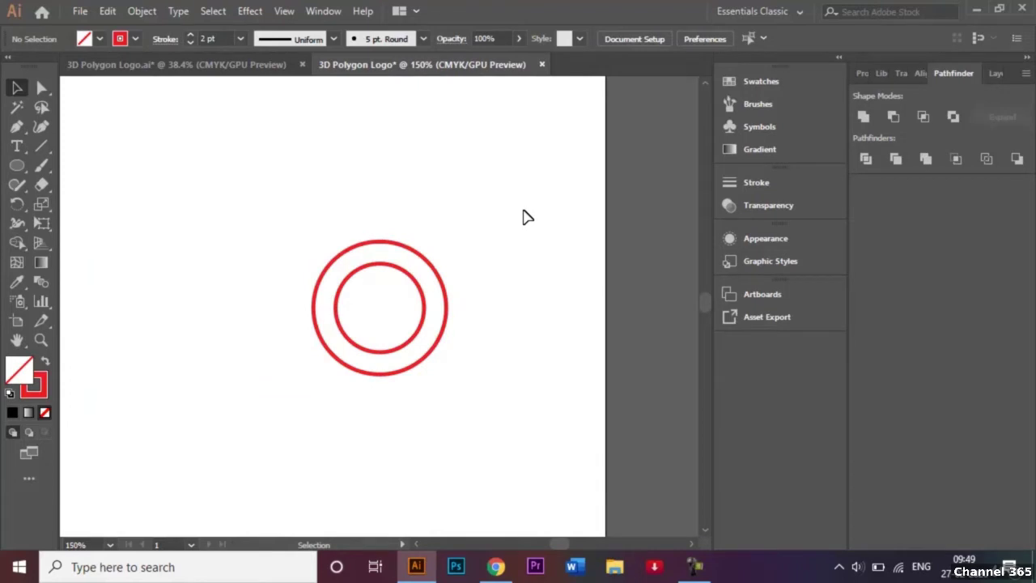
pyautogui.click(42, 89)
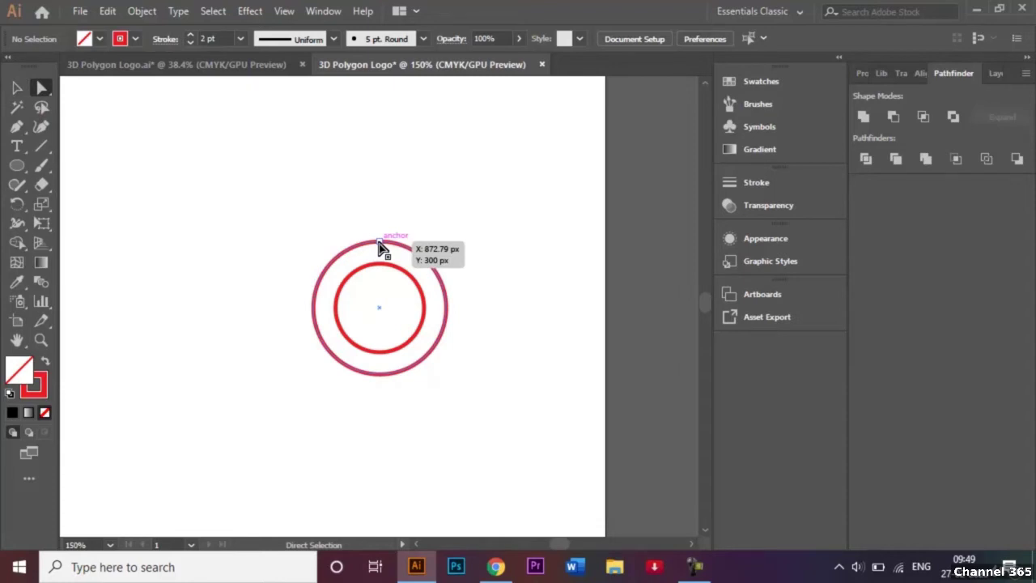
pyautogui.click(381, 375)
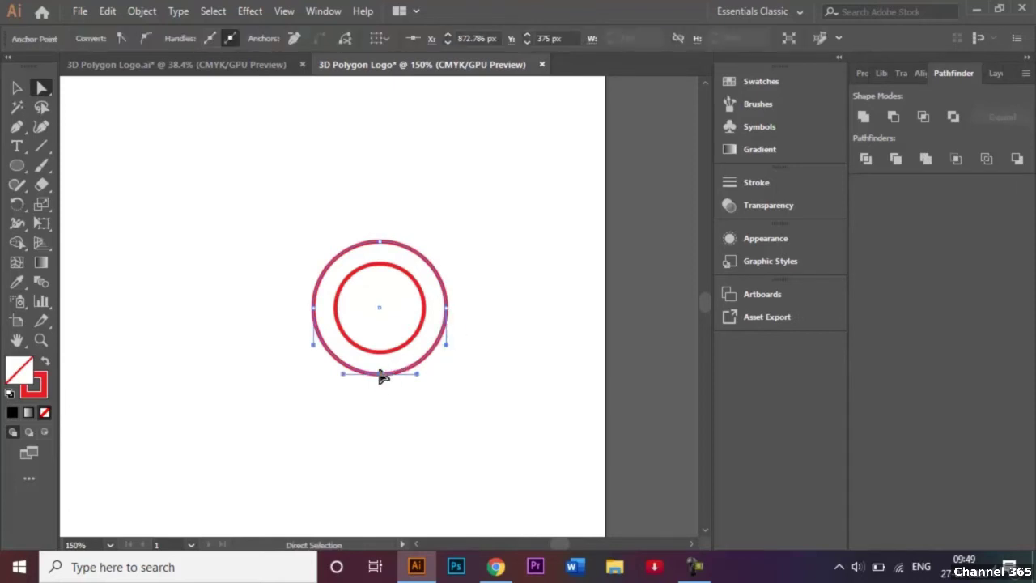
pyautogui.keyDown('shift'); pyautogui.click(446, 309); pyautogui.keyUp('shift')
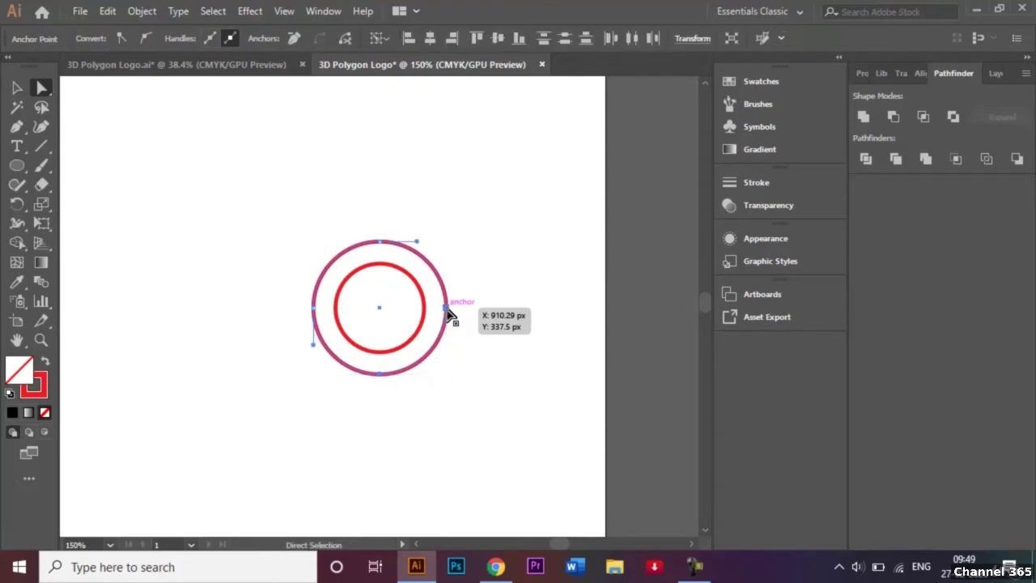
pyautogui.press('Delete')
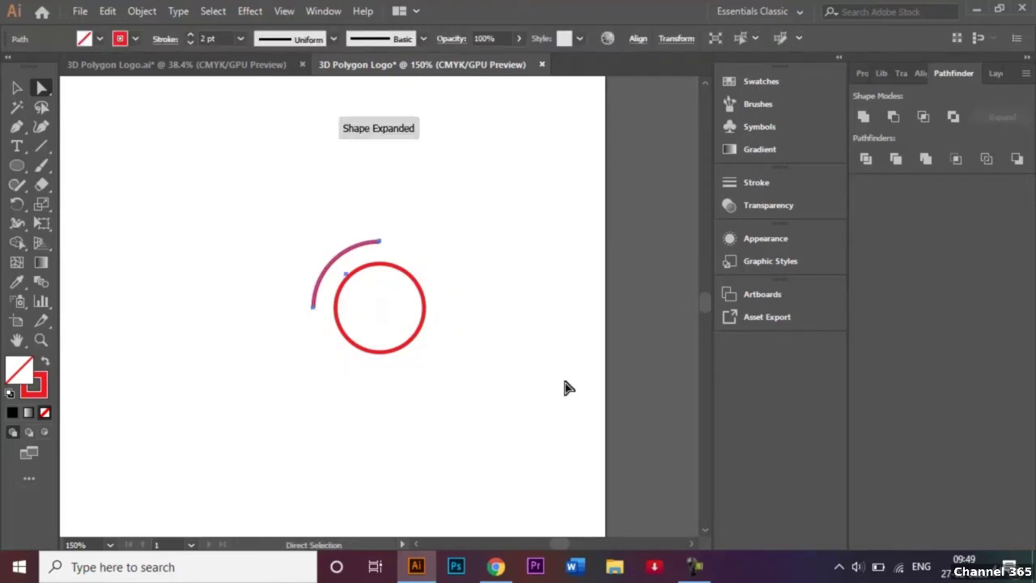
# Delete the inner circle's bottom and right anchors, leaving a nested quarter arc.
pyautogui.click(380, 352)
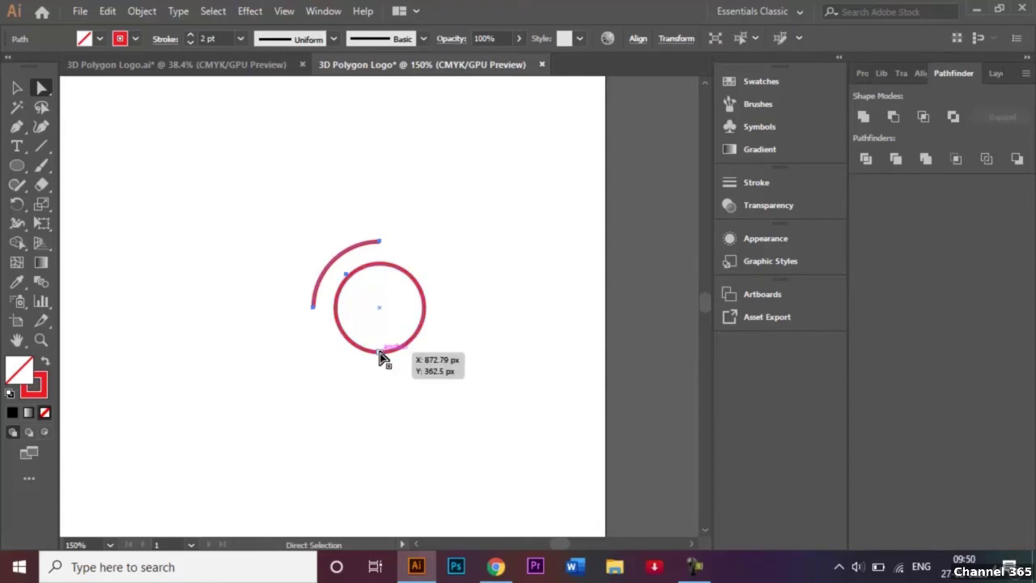
pyautogui.click(381, 352)
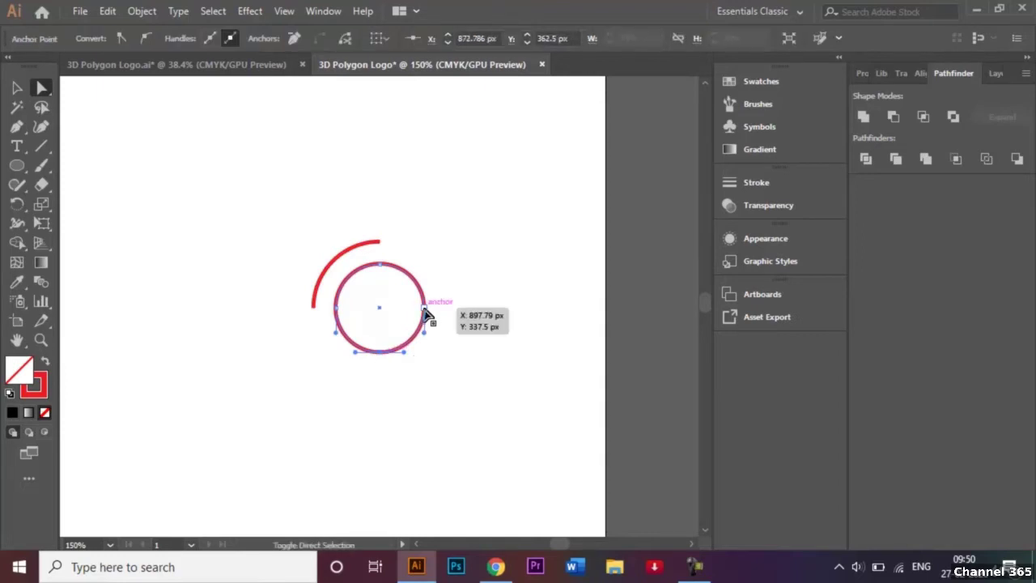
pyautogui.keyDown('shift'); pyautogui.click(426, 311); pyautogui.keyUp('shift')
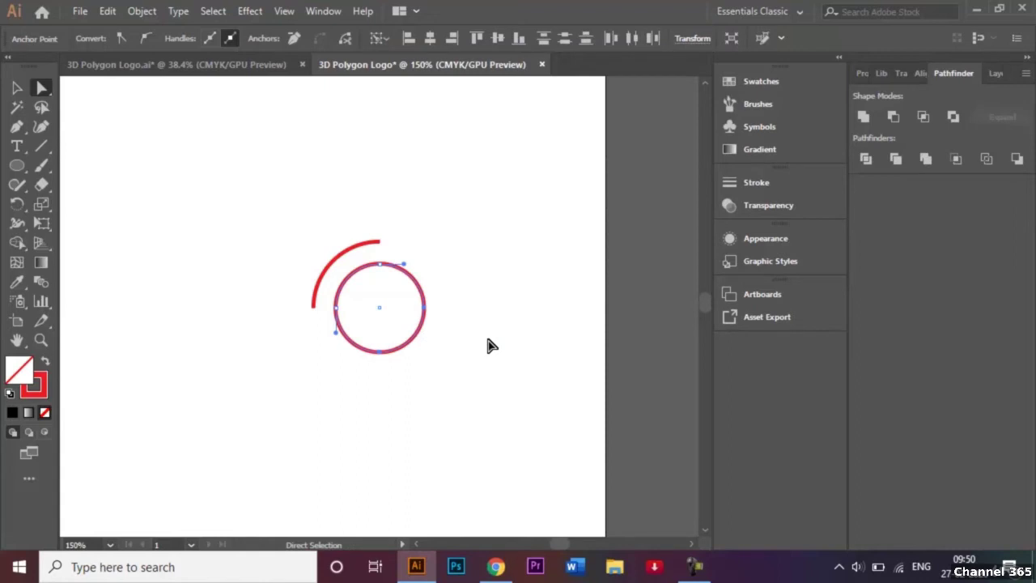
pyautogui.press('Delete')
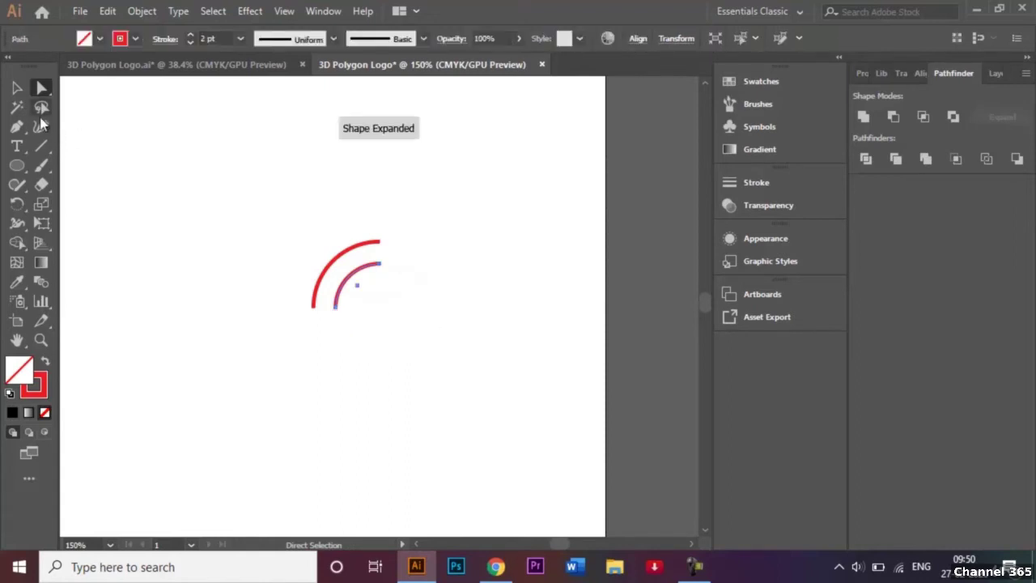
pyautogui.click(17, 87)
pyautogui.click(173, 178)
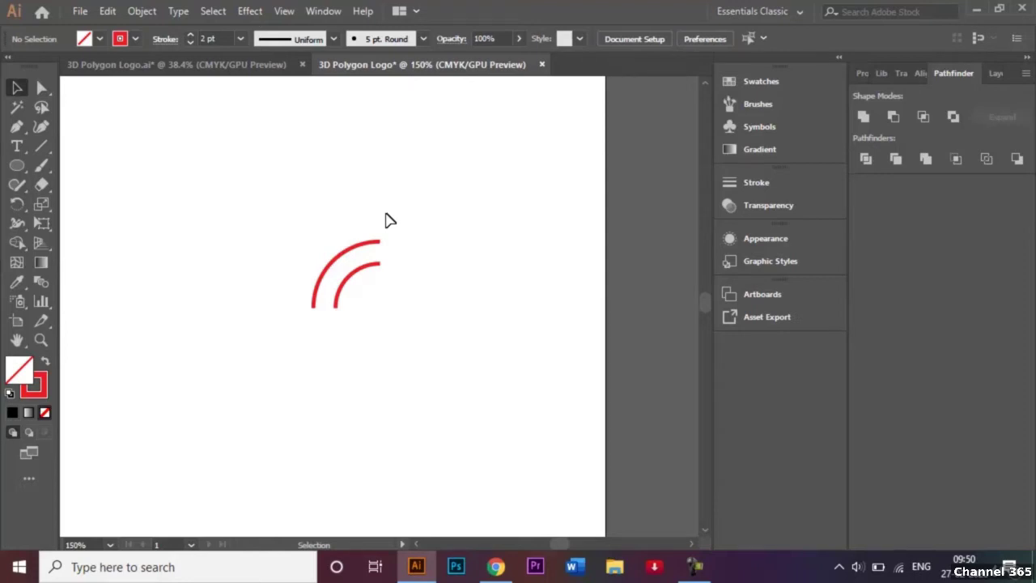
# Move a quarter arc onto the second square's upper-left corner.
pyautogui.hotkey('ctrl', '0')
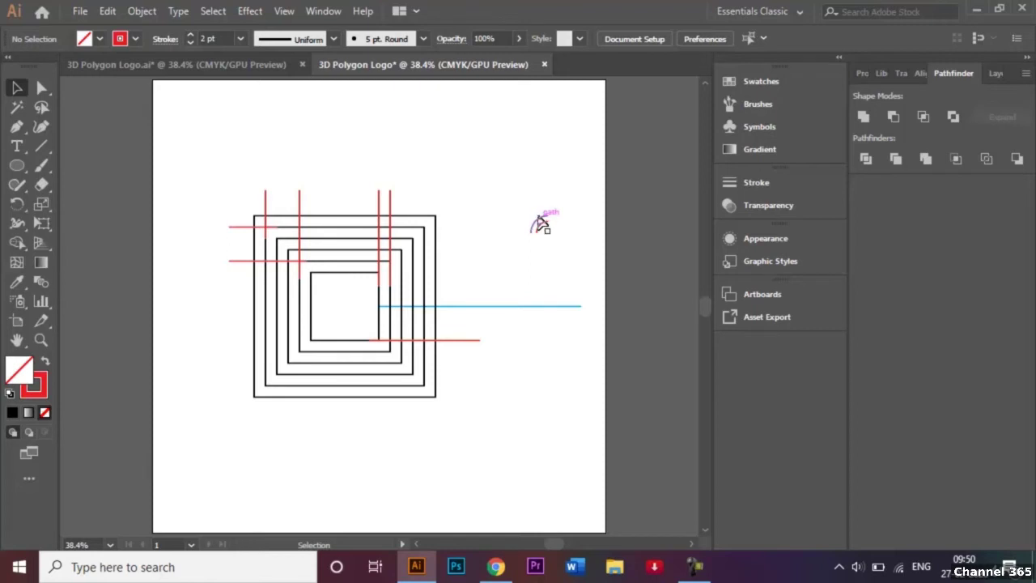
pyautogui.moveTo(541, 225); pyautogui.dragTo(290, 251)
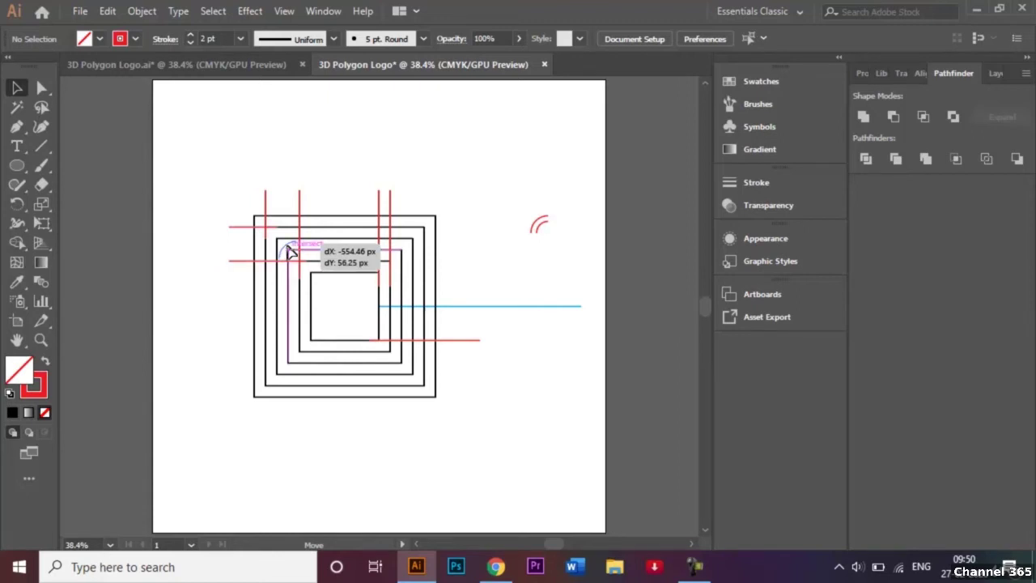
pyautogui.moveTo(289, 251); pyautogui.dragTo(289, 250)
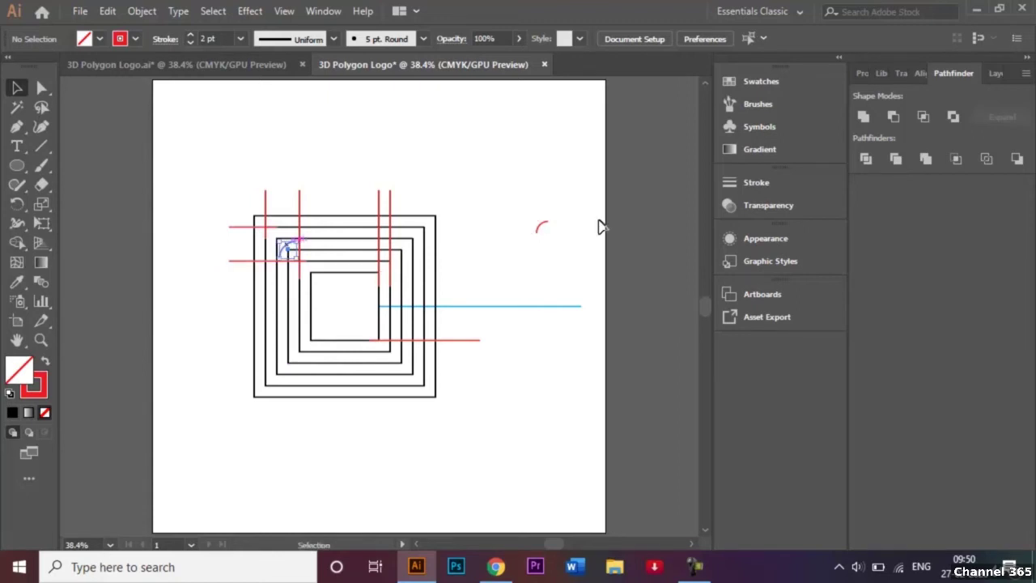
# Nudge the arc onto the red horizontal line and stretch its top up to the black line.
pyautogui.hotkey('ctrl', '+')
pyautogui.hotkey('ctrl', '+')
pyautogui.hotkey('ctrl', '+')
pyautogui.hotkey('ctrl', '+')
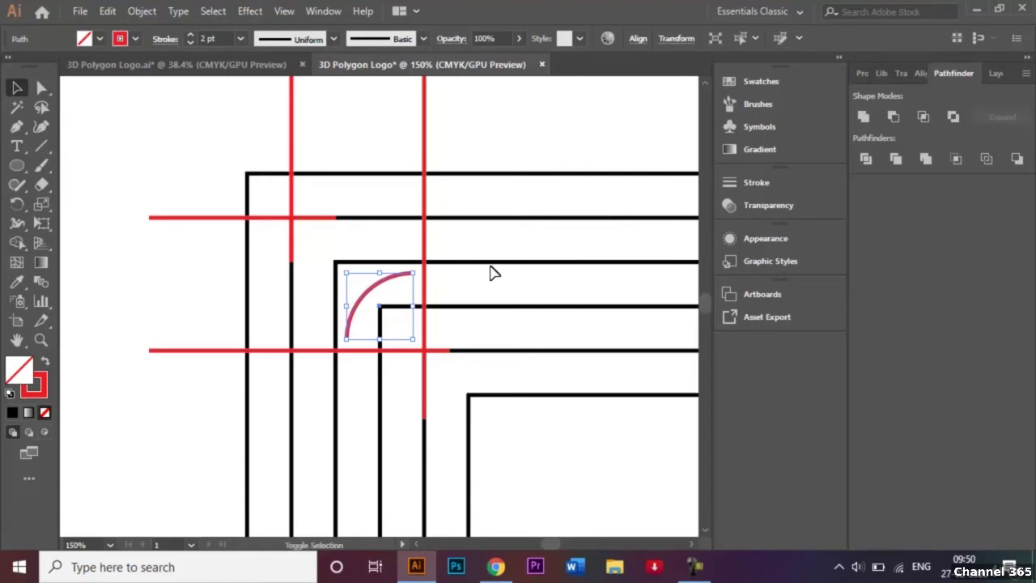
pyautogui.hotkey('shift', 'Left')
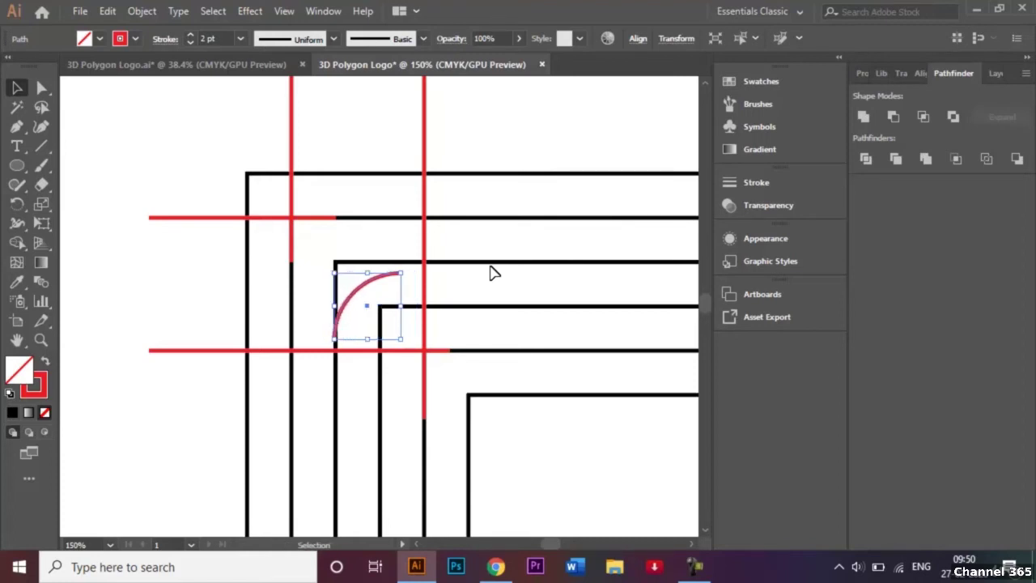
pyautogui.press('Down')
pyautogui.press('Down')
pyautogui.press('Down')
pyautogui.press('Down')
pyautogui.press('Down')
pyautogui.press('Down')
pyautogui.press('Down')
pyautogui.press('Down')
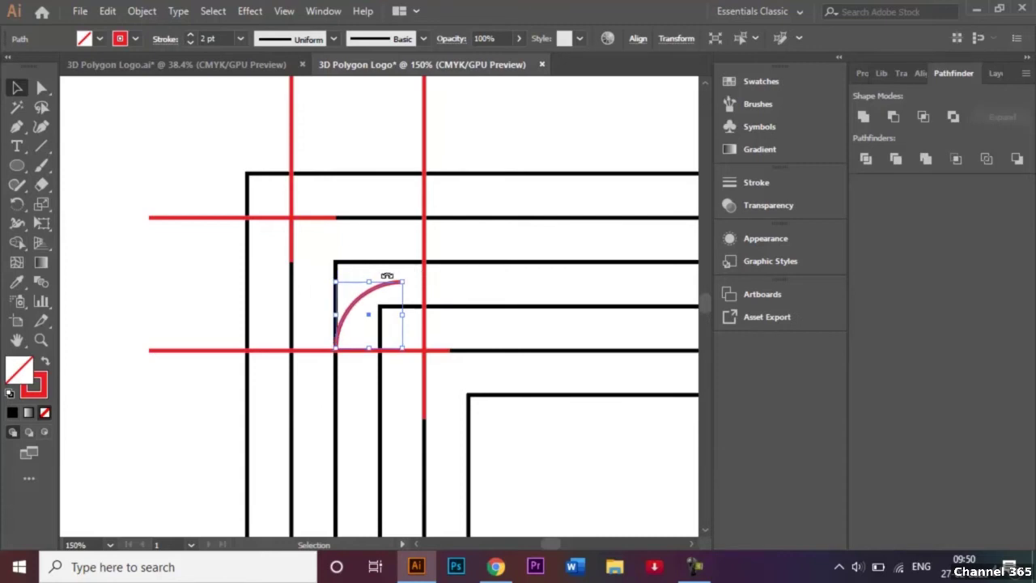
pyautogui.moveTo(370, 281); pyautogui.dragTo(369, 261)
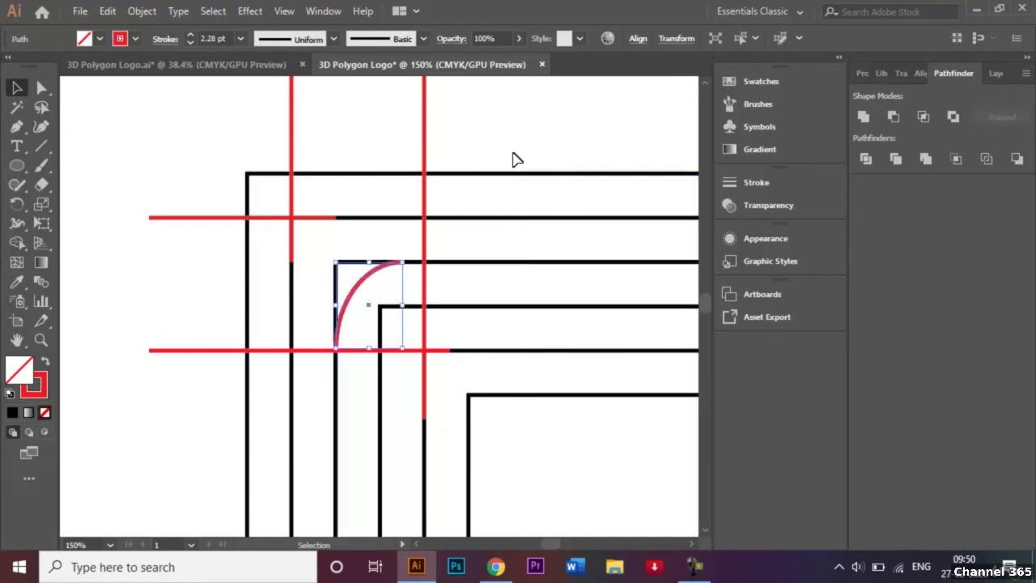
pyautogui.click(542, 137)
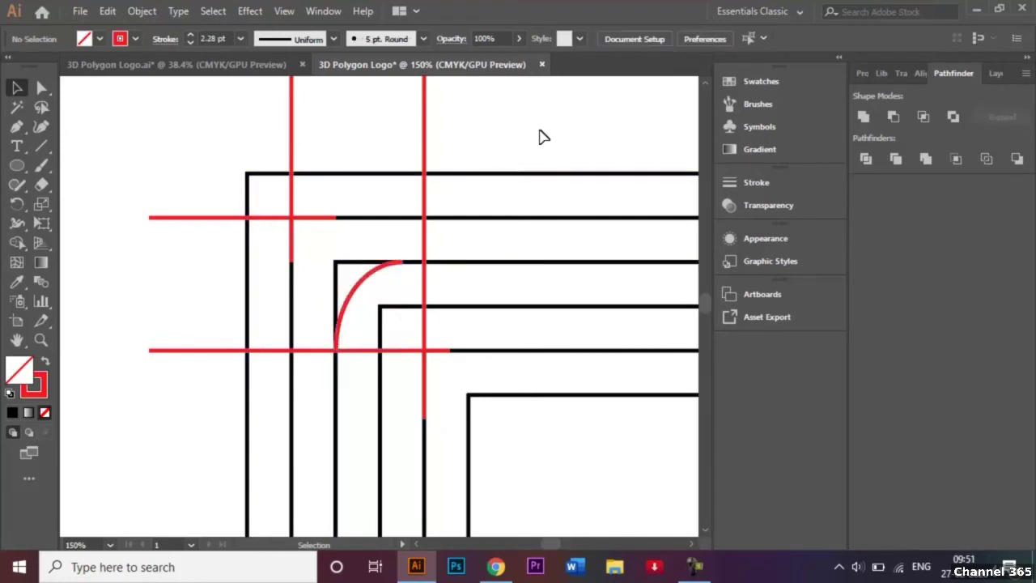
pyautogui.press('a')
pyautogui.hotkey('ctrl', '0')
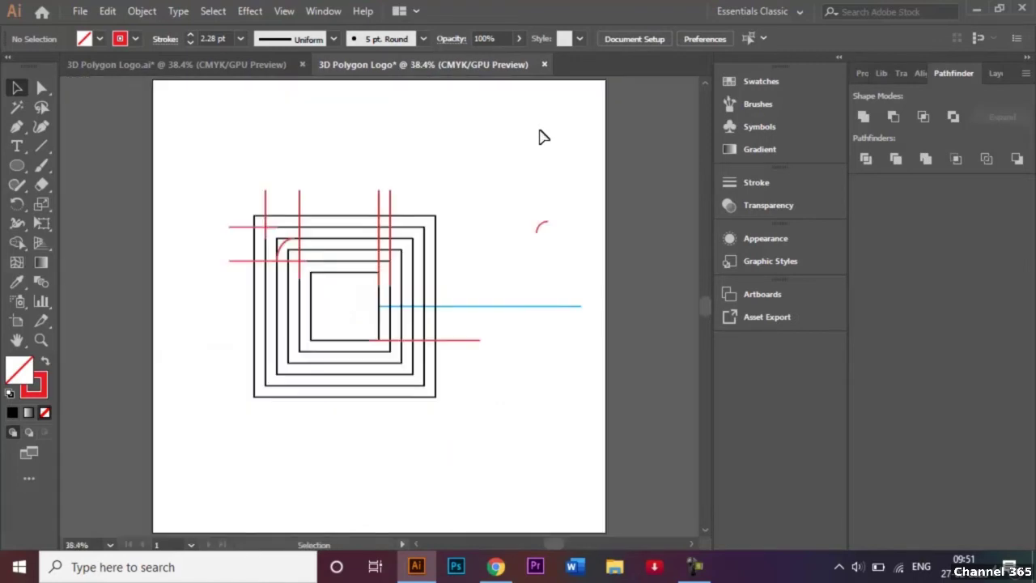
# Move the small red arc into the inner corner, nudged left until it meets the black line.
pyautogui.moveTo(539, 225); pyautogui.dragTo(288, 256)
pyautogui.hotkey('ctrl', '+')
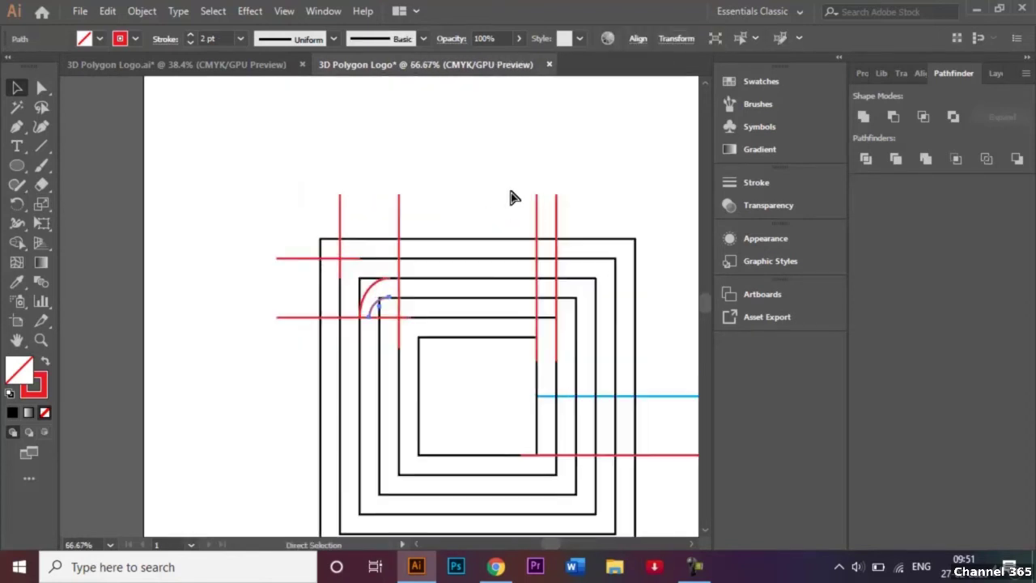
pyautogui.hotkey('ctrl', '+')
pyautogui.hotkey('ctrl', '+')
pyautogui.hotkey('ctrl', '+')
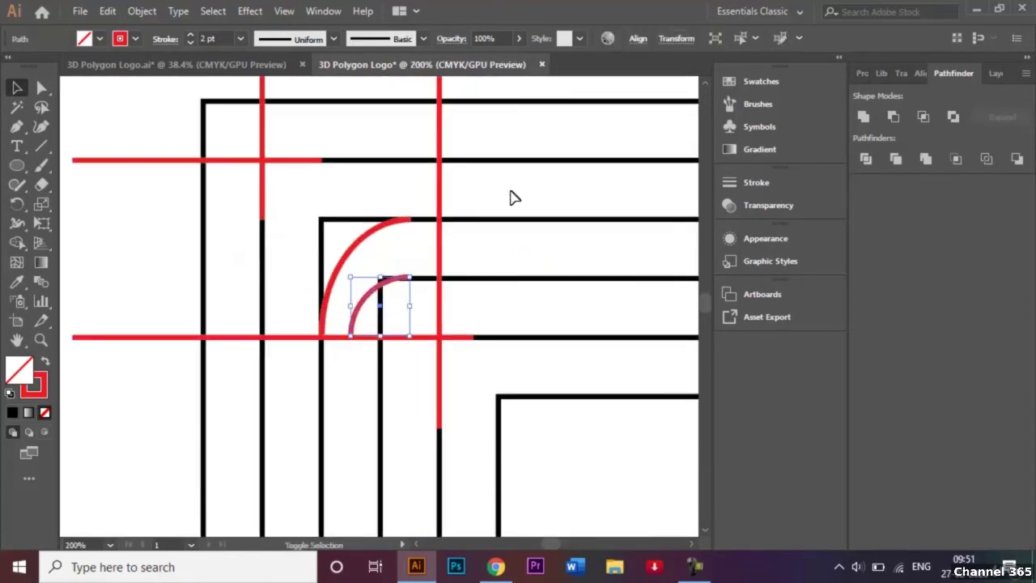
pyautogui.press('Left')
pyautogui.press('Left')
pyautogui.press('Left')
pyautogui.press('Left')
pyautogui.press('Left')
pyautogui.press('Left')
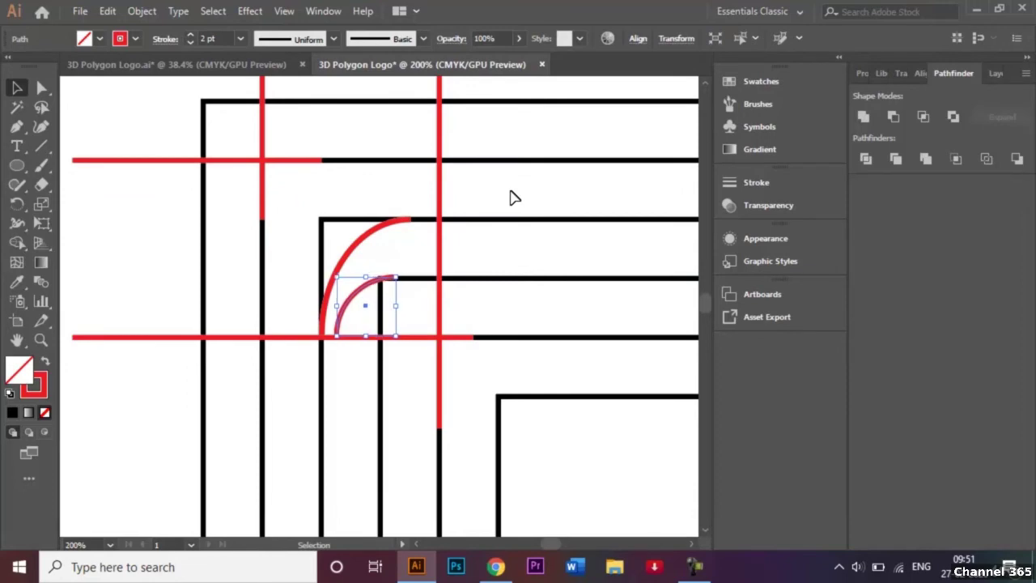
pyautogui.press('Left')
pyautogui.press('Left')
pyautogui.press('Left')
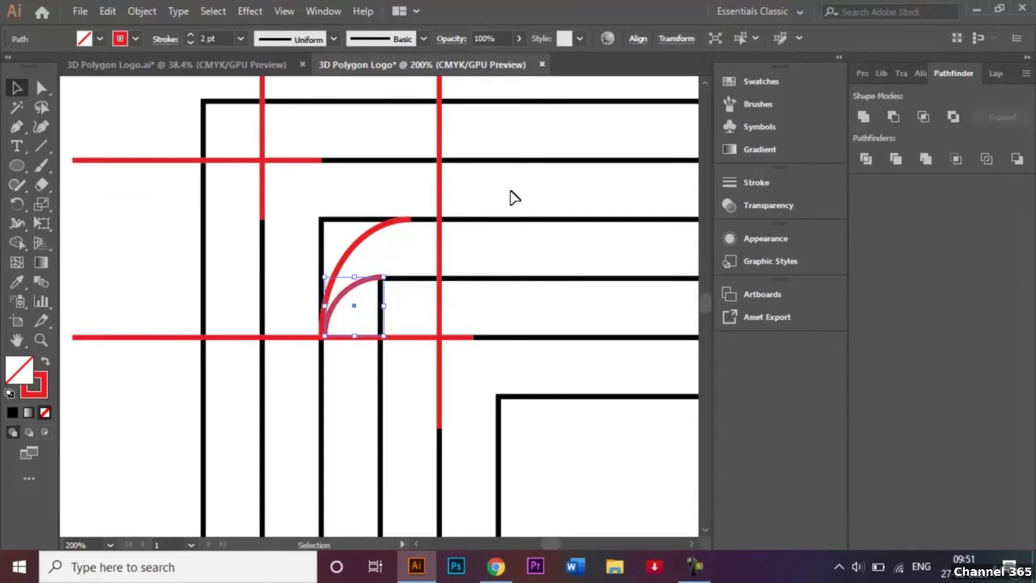
pyautogui.click(527, 203)
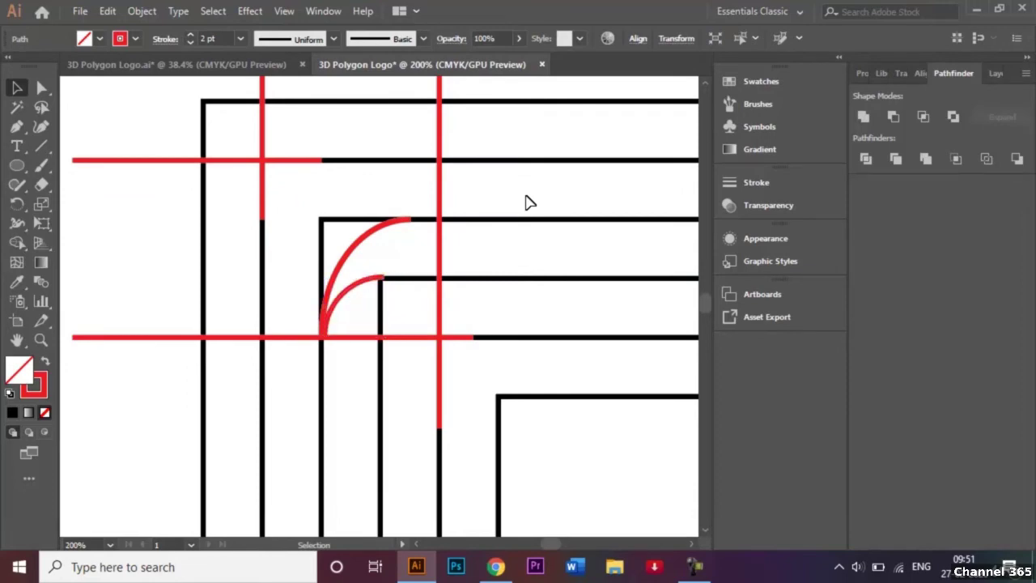
# Settle the large red arc back into place in the same corner.
pyautogui.click(362, 240)
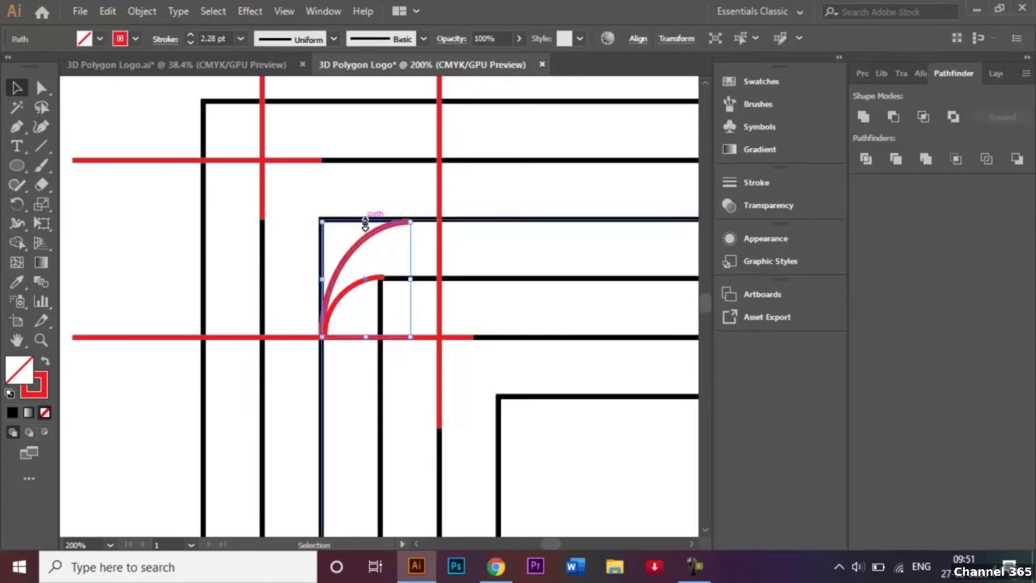
pyautogui.moveTo(365, 225); pyautogui.dragTo(368, 219)
pyautogui.click(382, 201)
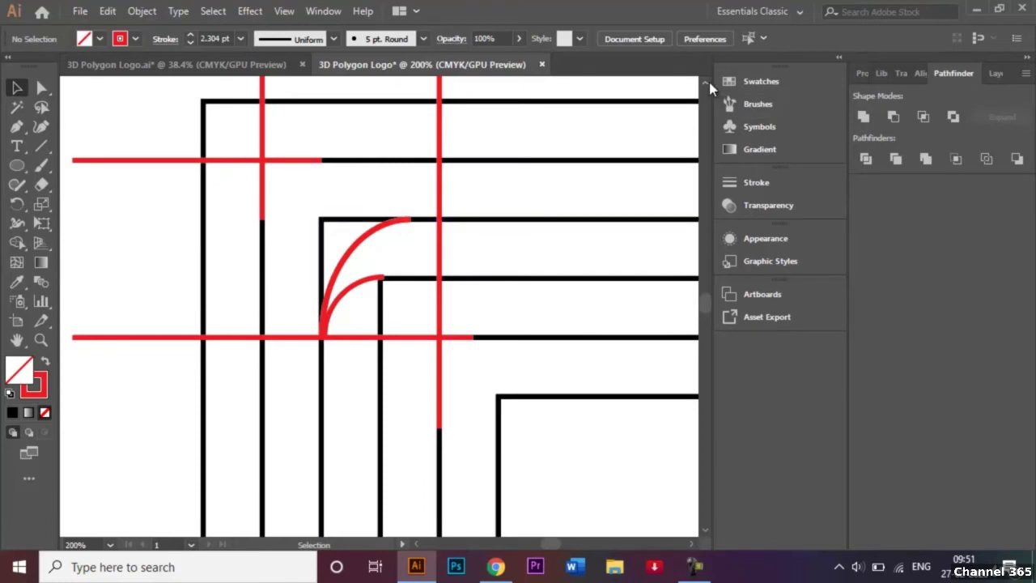
# Copy both nested red arcs up to the next corner along the red vertical line.
pyautogui.scroll(3, 709, 82)
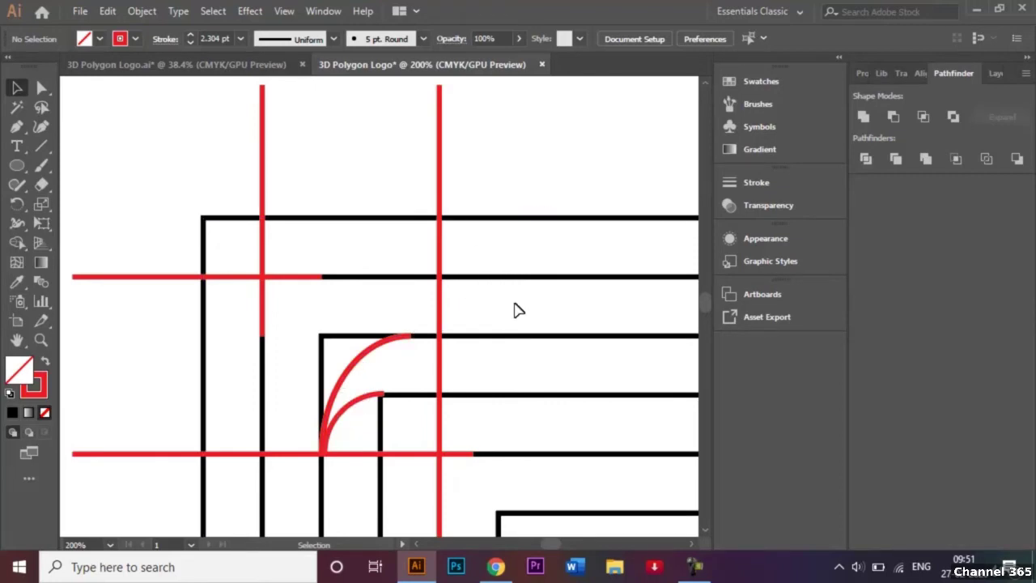
pyautogui.click(369, 364)
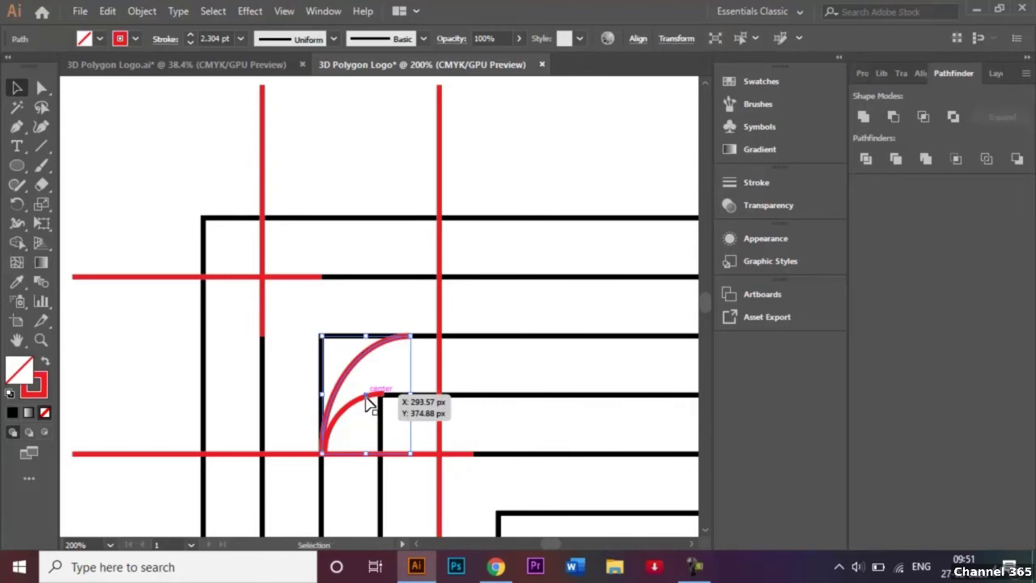
pyautogui.click(368, 409)
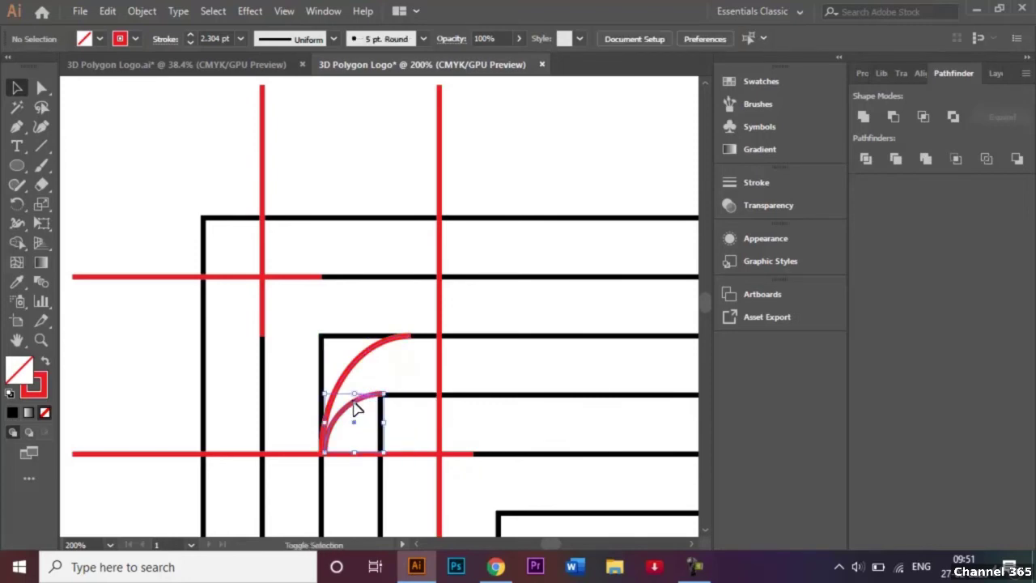
pyautogui.click(354, 400)
pyautogui.keyDown('shift'); pyautogui.click(351, 374); pyautogui.keyUp('shift')
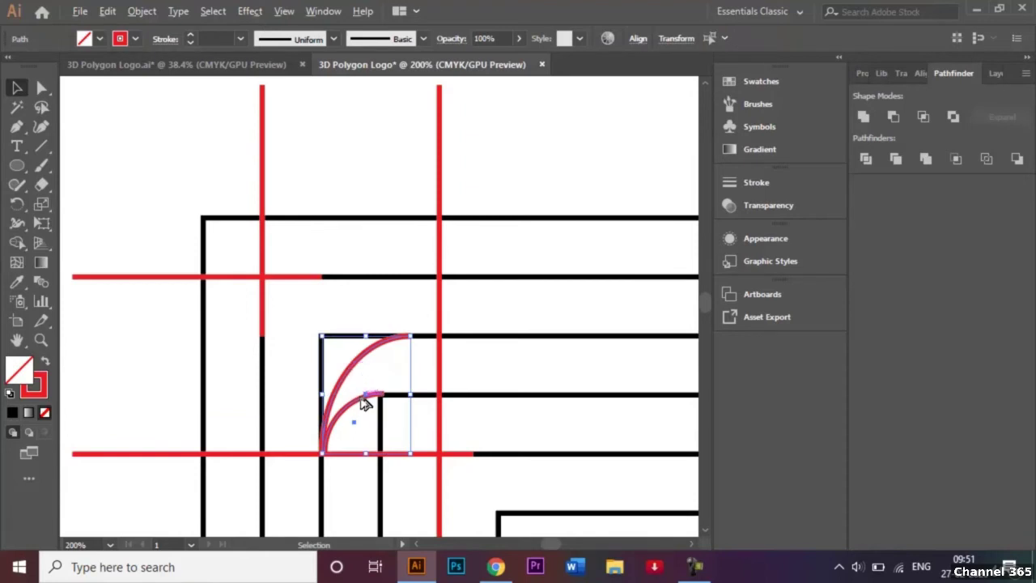
pyautogui.moveTo(363, 404); pyautogui.dragTo(485, 285)
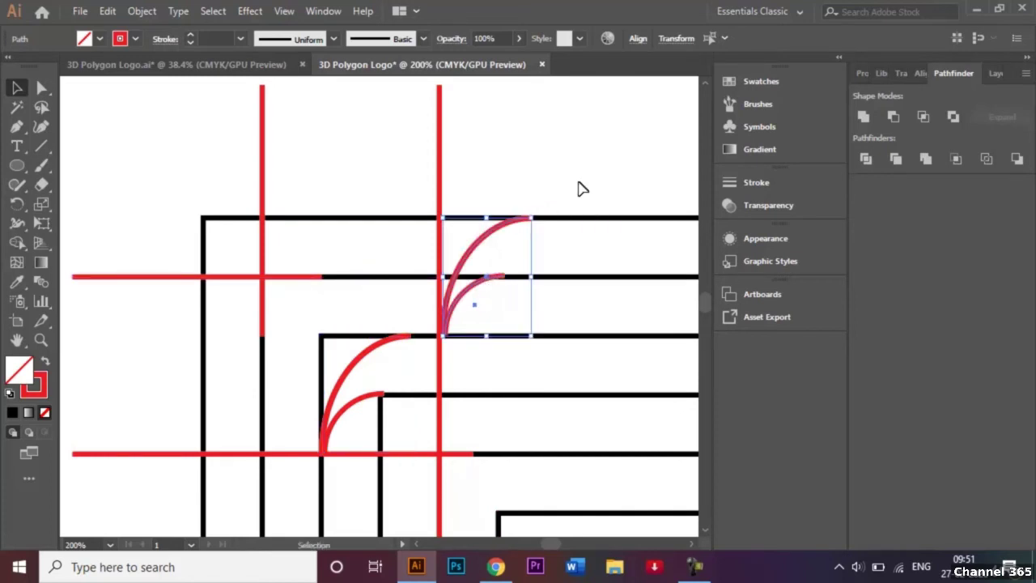
pyautogui.click(578, 188)
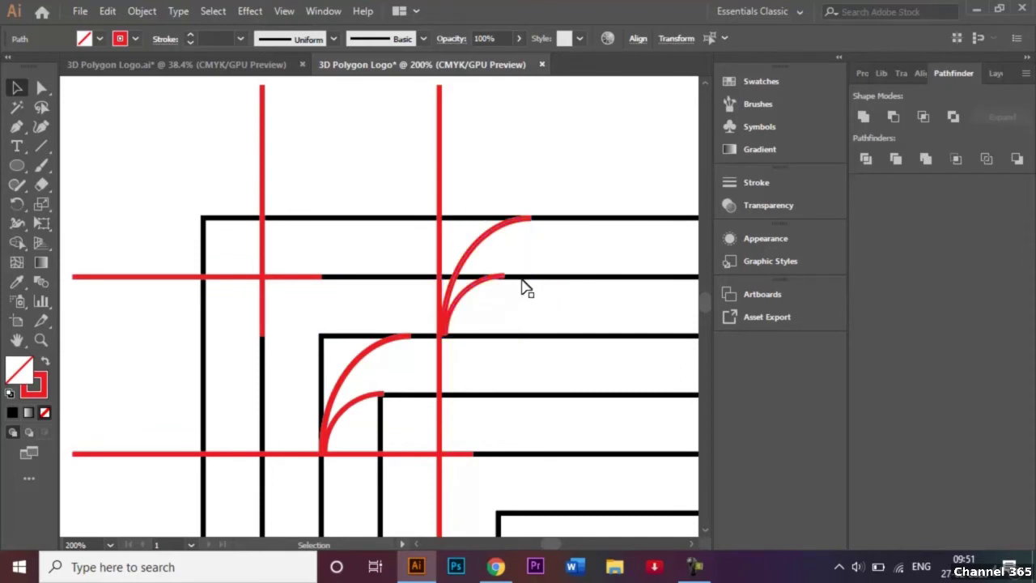
# Nudge the lower small red arc slightly left.
pyautogui.click(466, 299)
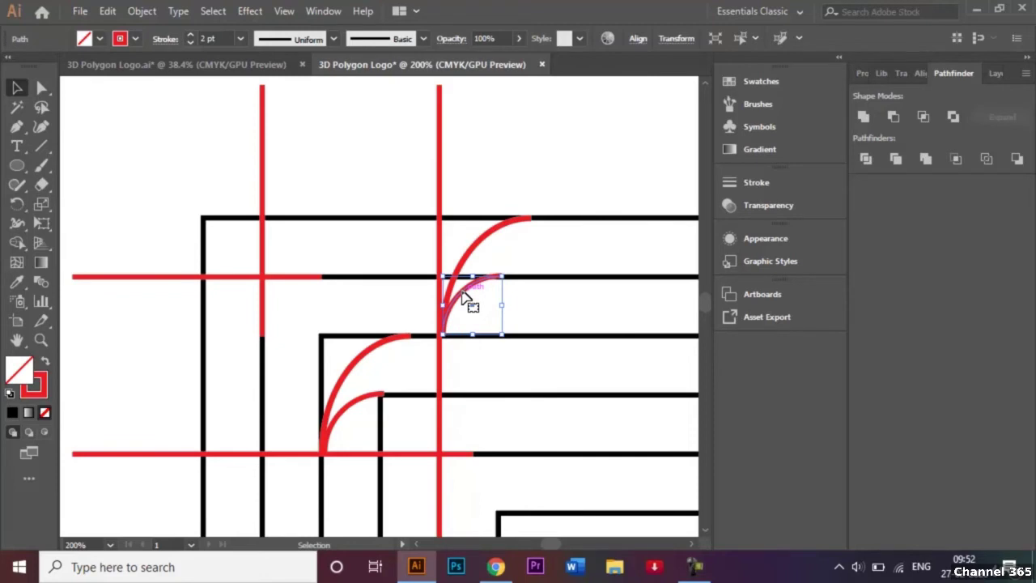
pyautogui.click(526, 185)
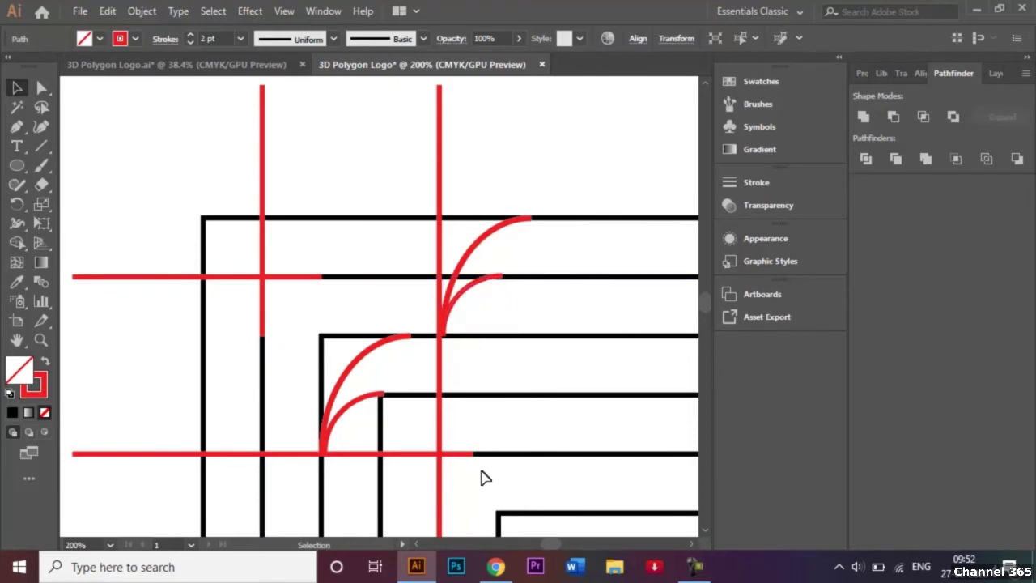
pyautogui.click(338, 425)
pyautogui.press('Left')
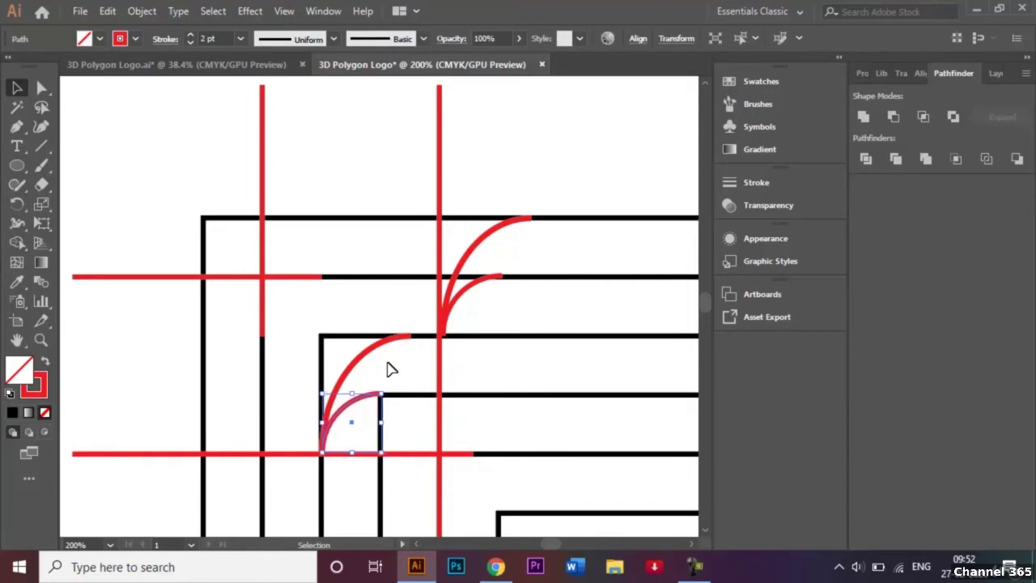
pyautogui.click(544, 184)
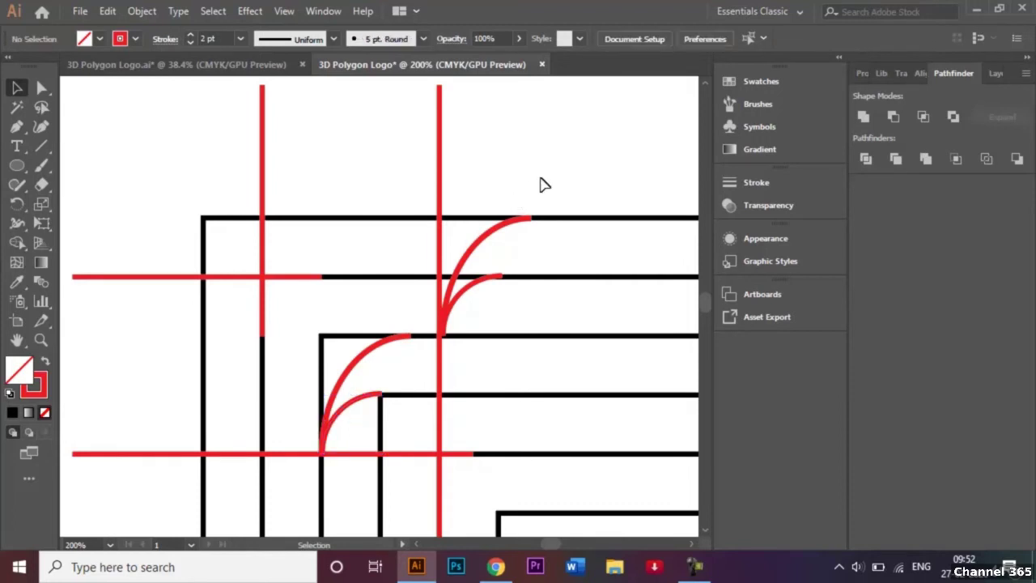
# Copy the upper large red arc across to the right-hand red vertical line.
pyautogui.click(692, 548)
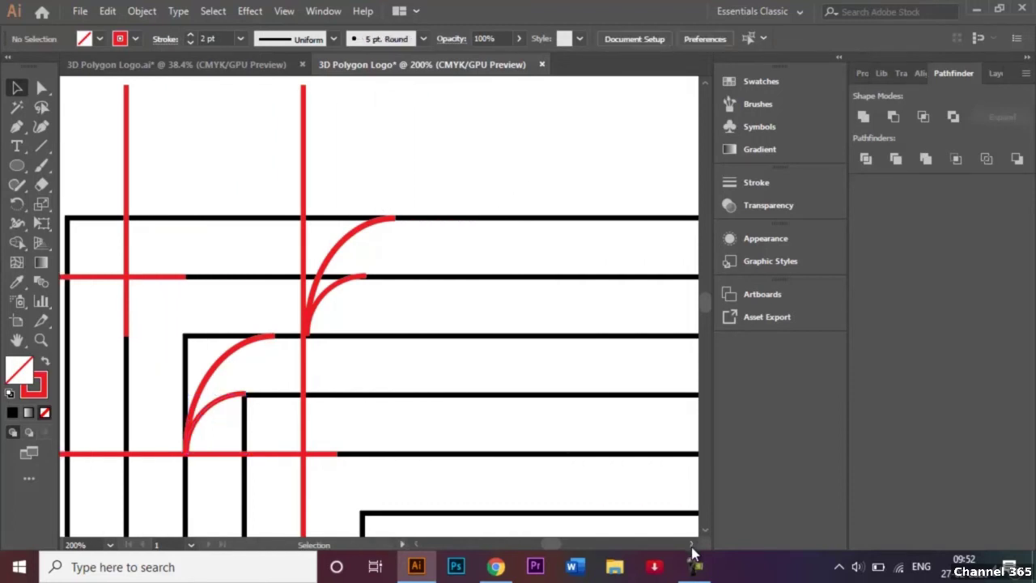
pyautogui.click(692, 547)
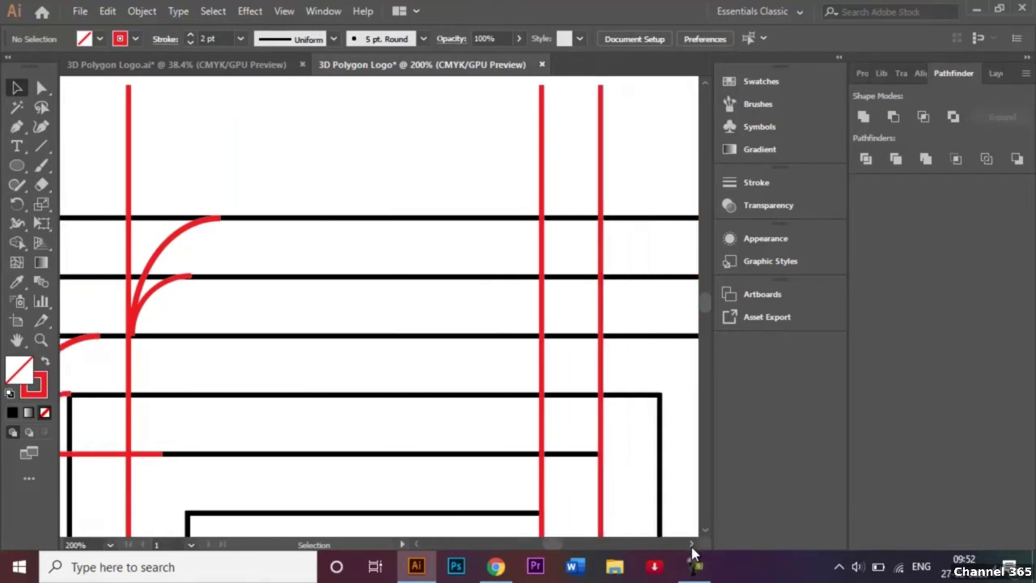
pyautogui.click(193, 232)
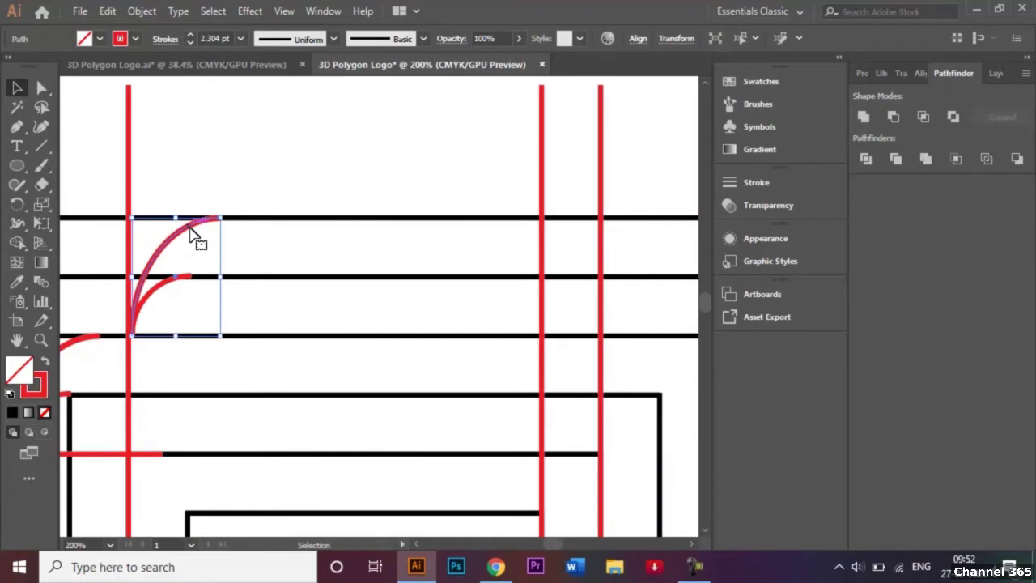
pyautogui.moveTo(192, 232); pyautogui.dragTo(549, 231)
# Mirror the copied arc left to right and nudge it flush against the red vertical line.
pyautogui.rightClick(547, 226)
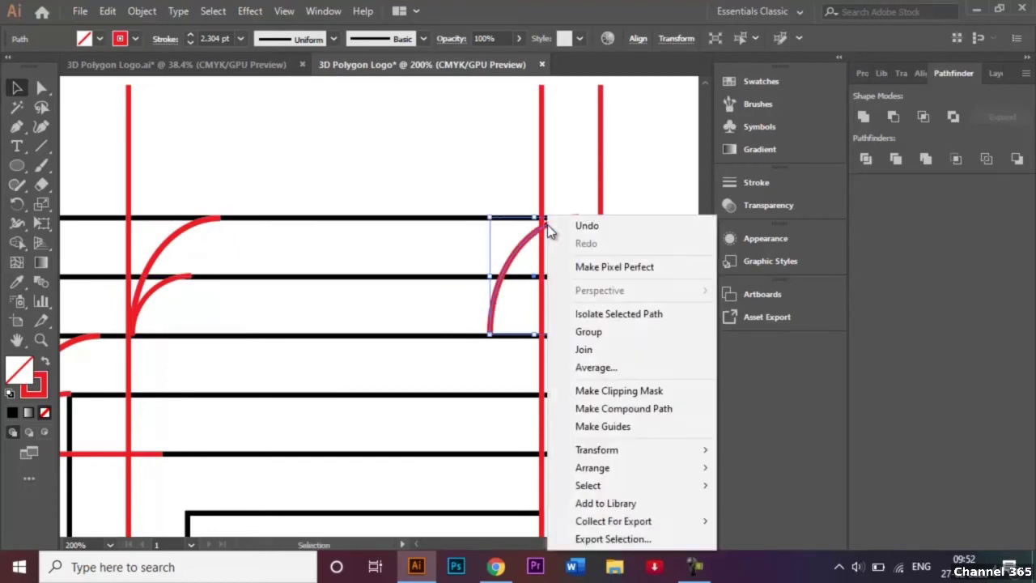
pyautogui.moveTo(637, 453)
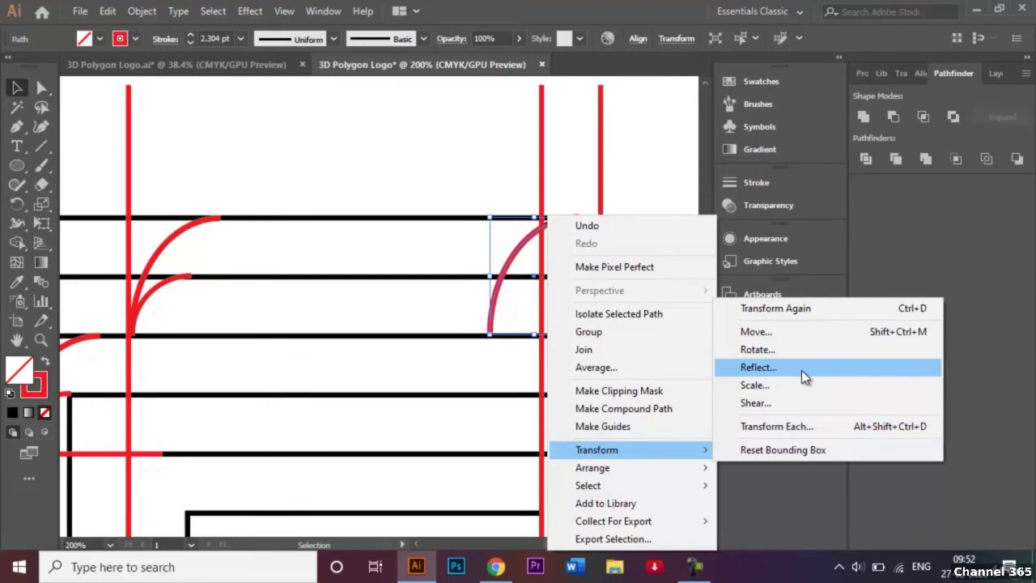
pyautogui.click(758, 367)
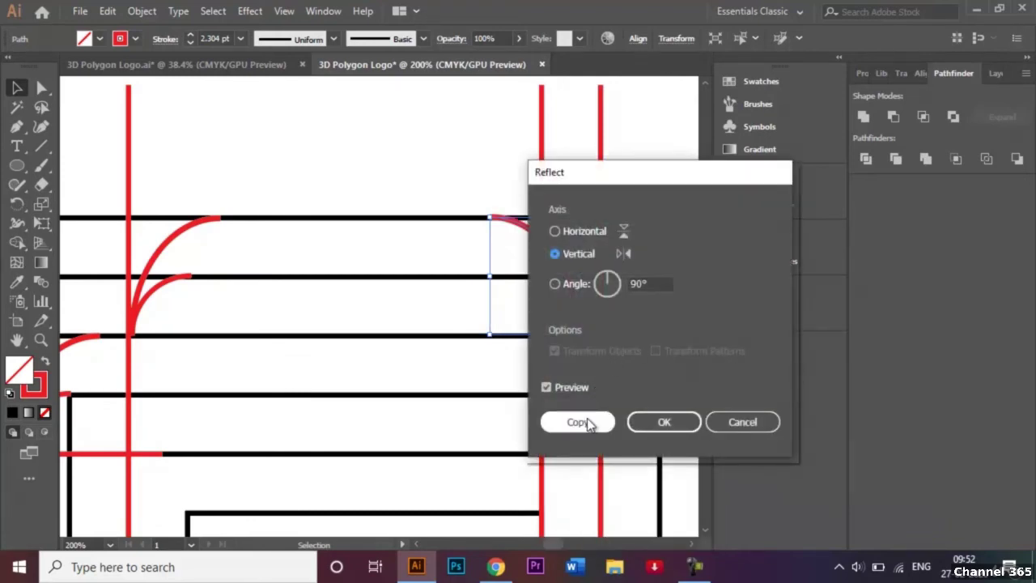
pyautogui.click(660, 422)
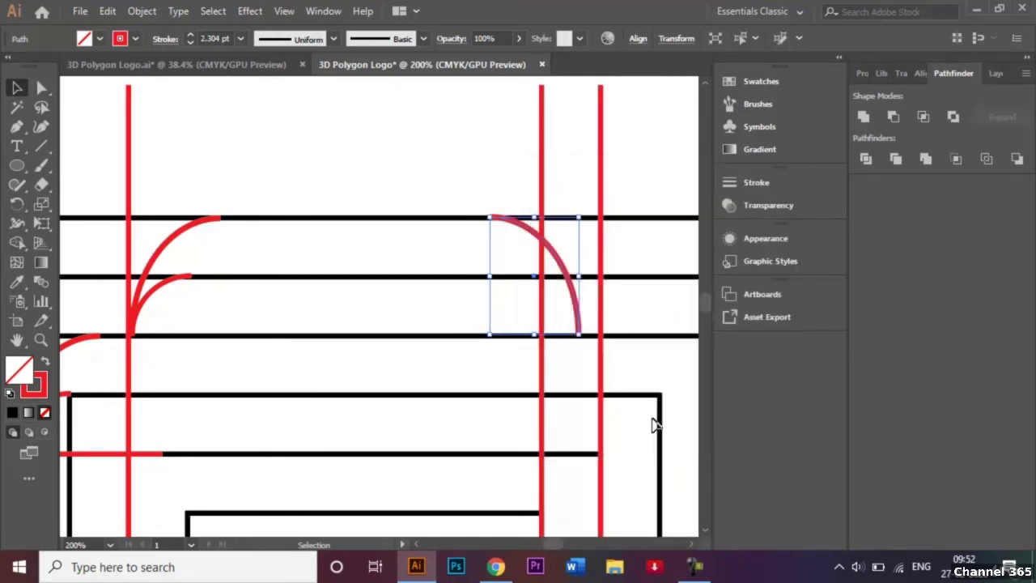
pyautogui.press('Right')
pyautogui.press('Right')
pyautogui.press('Right')
pyautogui.press('Right')
pyautogui.press('Right')
pyautogui.press('Right')
pyautogui.press('Right')
pyautogui.press('Right')
pyautogui.press('Right')
pyautogui.press('Right')
pyautogui.press('Right')
pyautogui.press('Right')
pyautogui.press('Right')
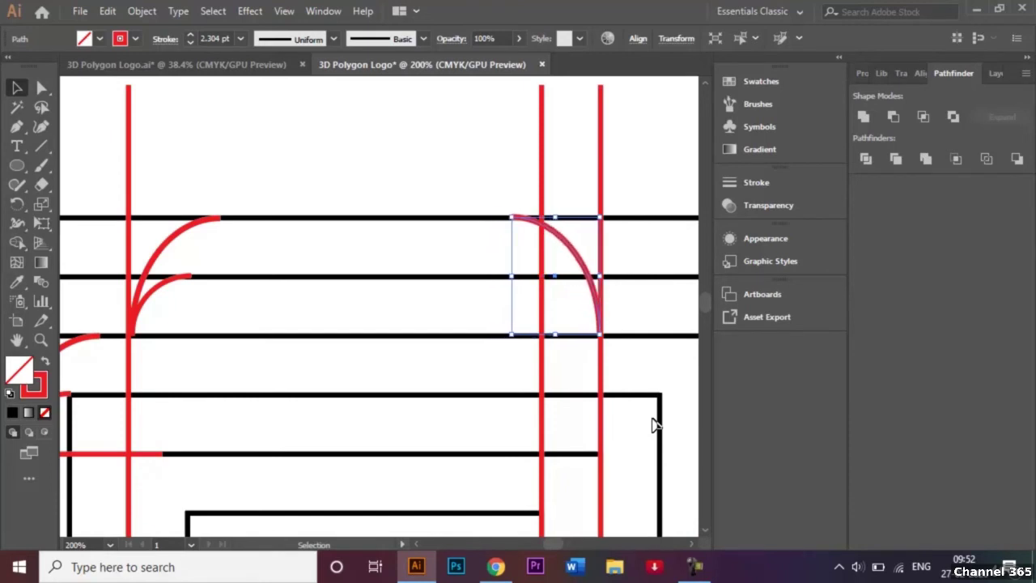
pyautogui.press('Right')
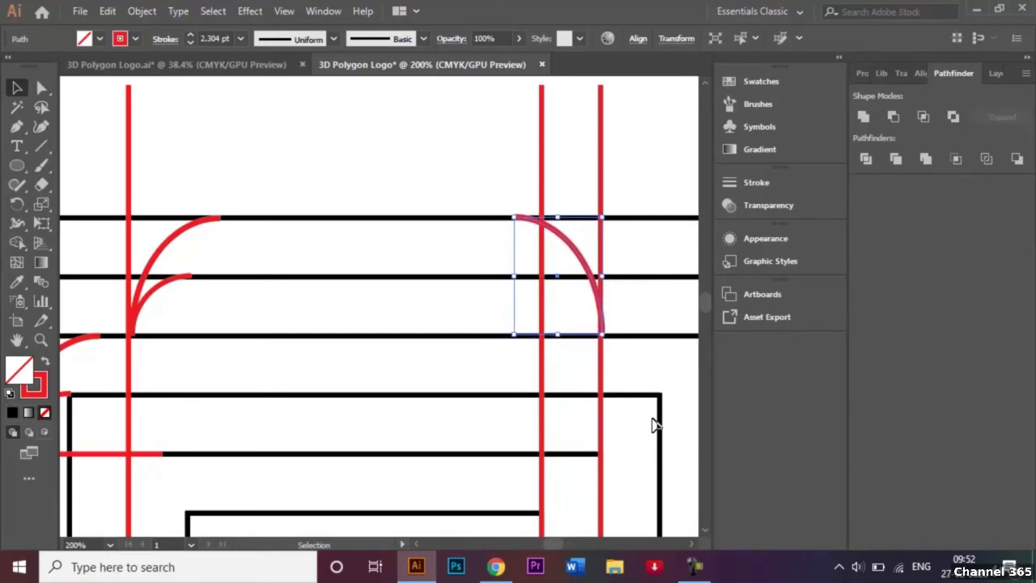
pyautogui.press('Left')
pyautogui.click(447, 150)
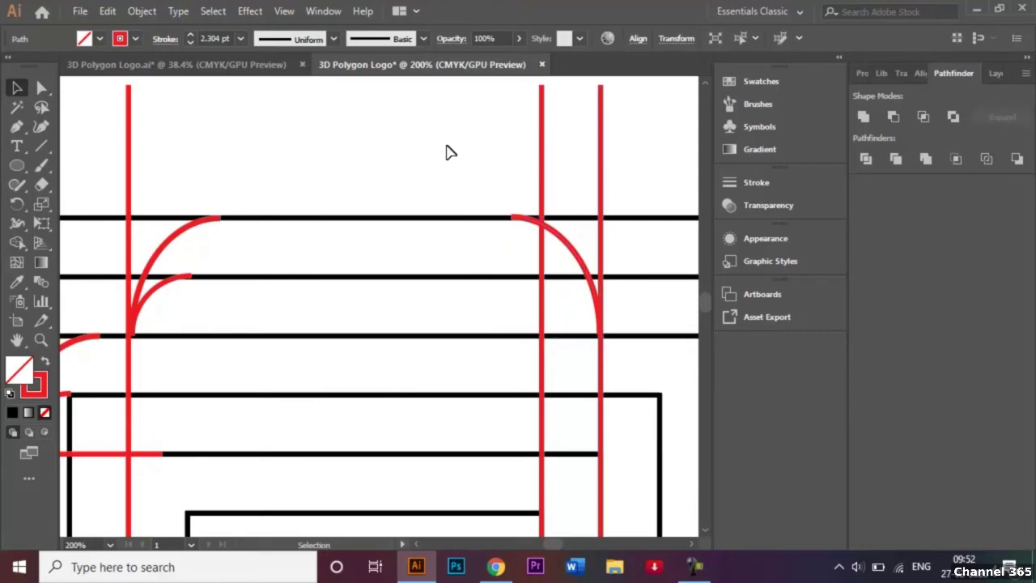
# Hide the cyan horizontal line with Object > Hide > Selection.
pyautogui.hotkey('ctrl', '0')
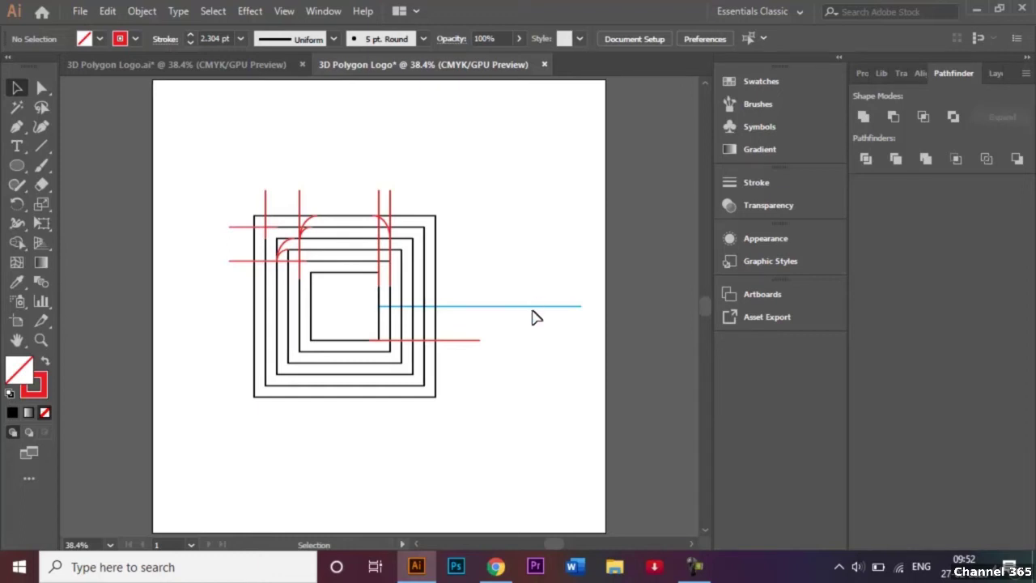
pyautogui.click(534, 308)
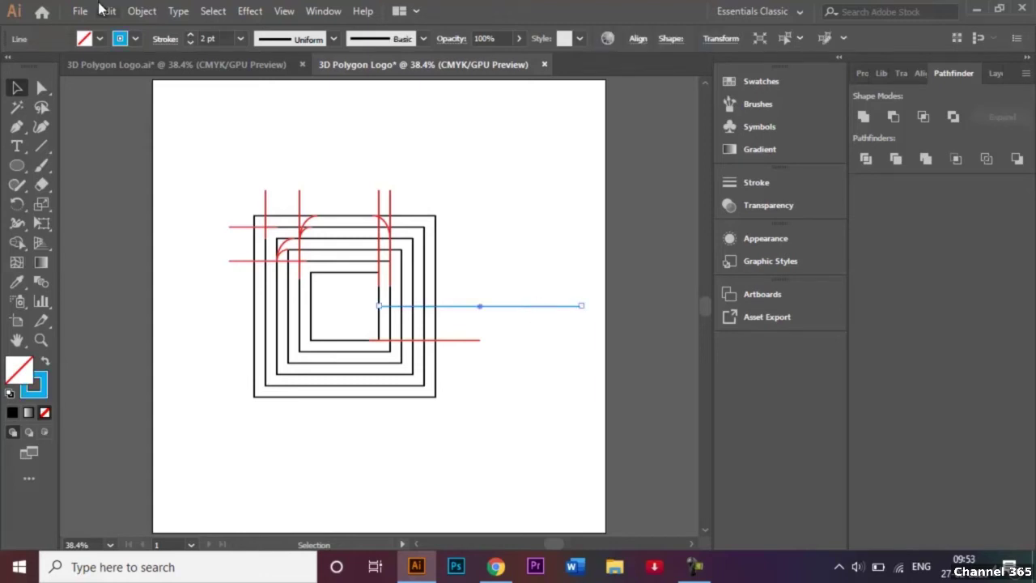
pyautogui.click(141, 11)
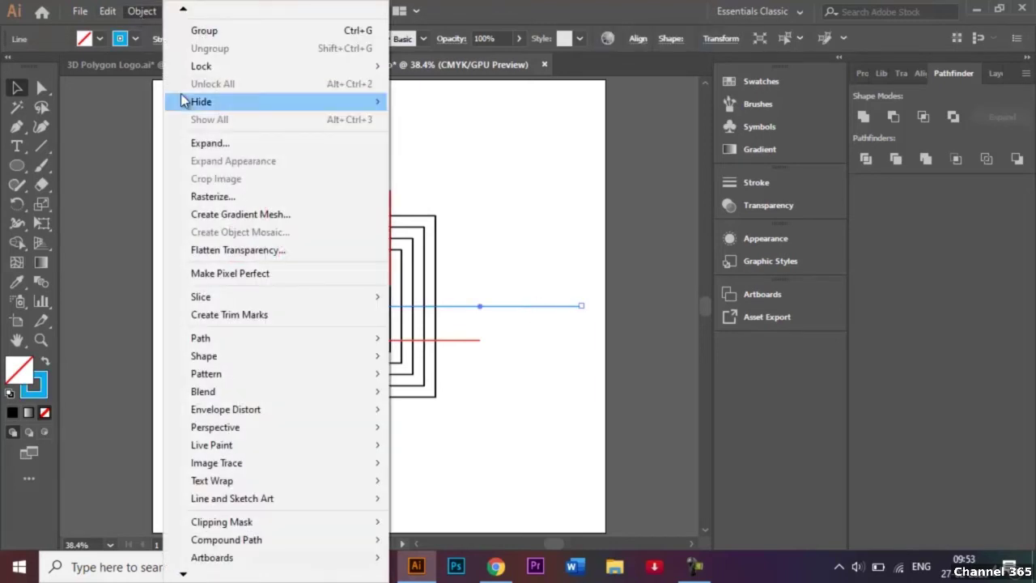
pyautogui.moveTo(347, 102)
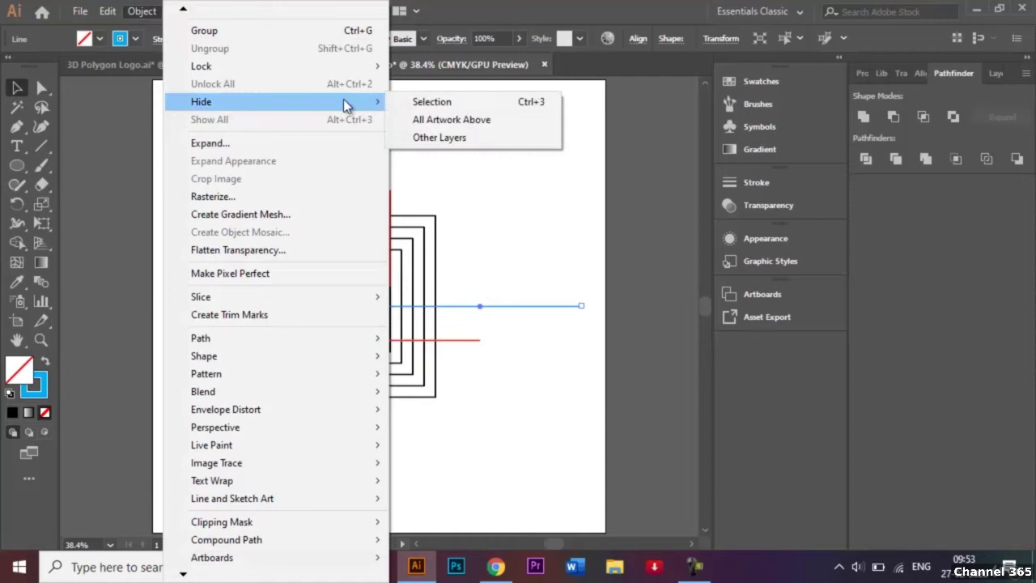
pyautogui.click(432, 103)
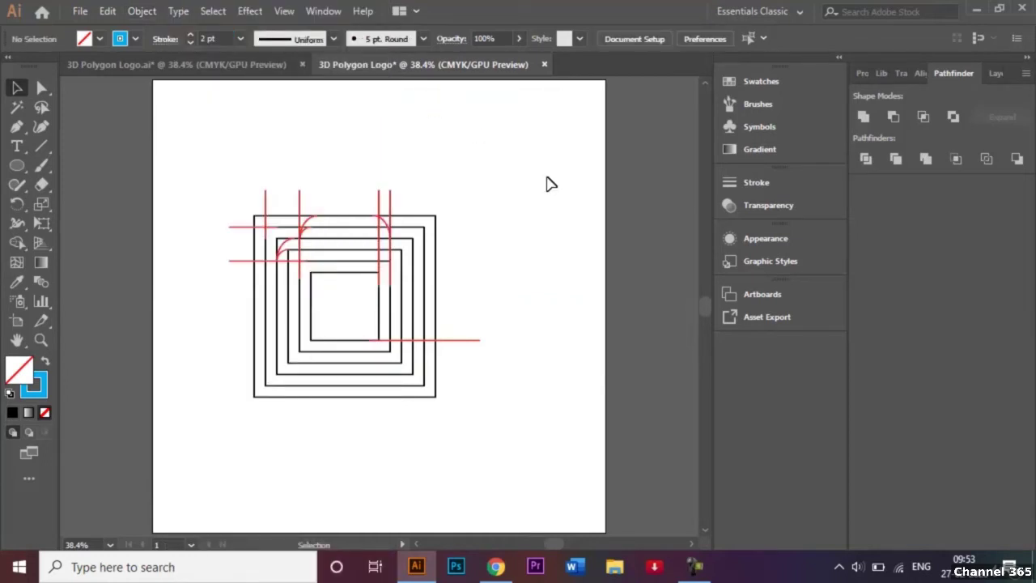
pyautogui.moveTo(224, 186); pyautogui.dragTo(490, 441)
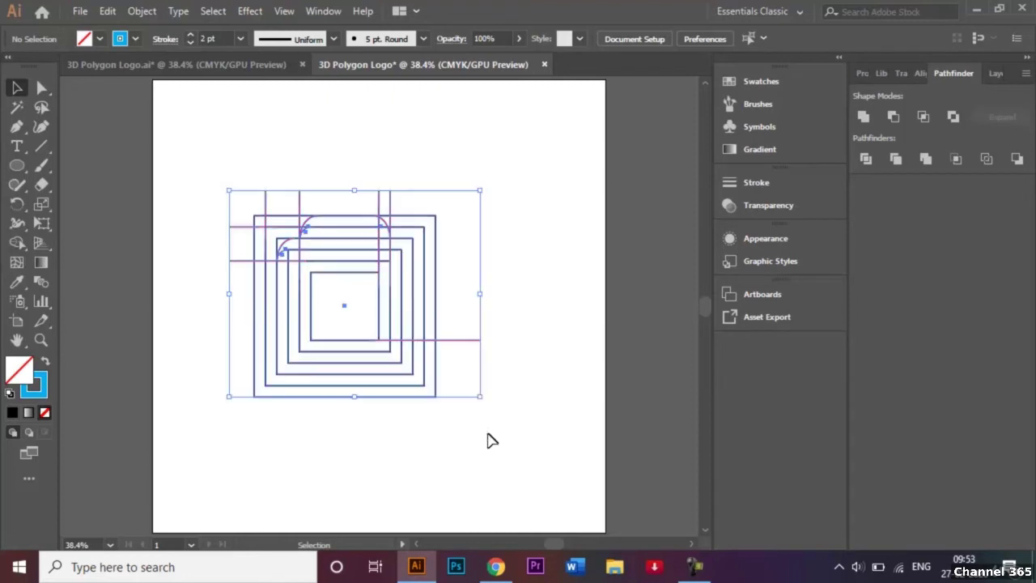
pyautogui.click(21, 245)
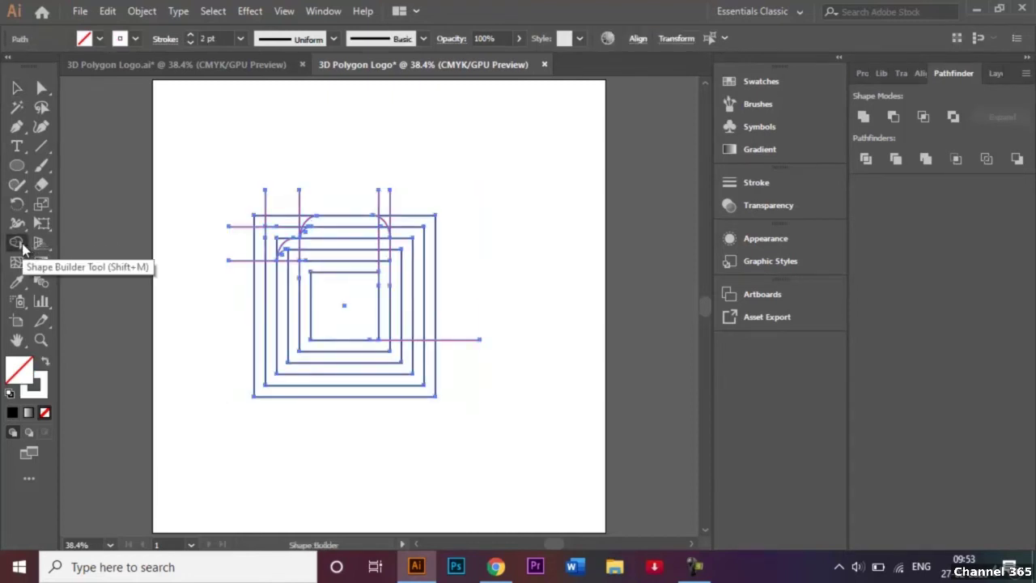
pyautogui.click(99, 39)
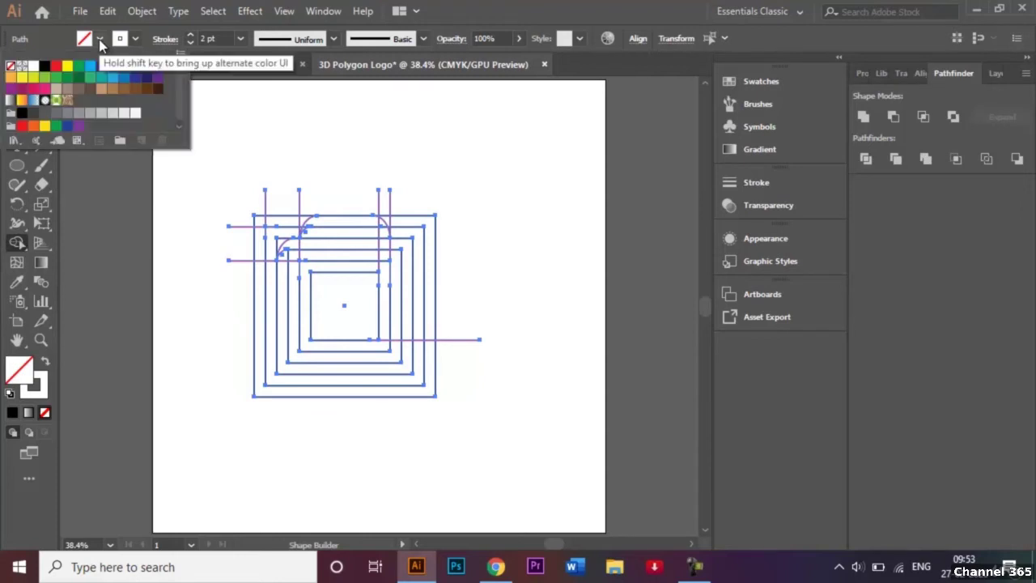
pyautogui.click(66, 68)
pyautogui.click(314, 144)
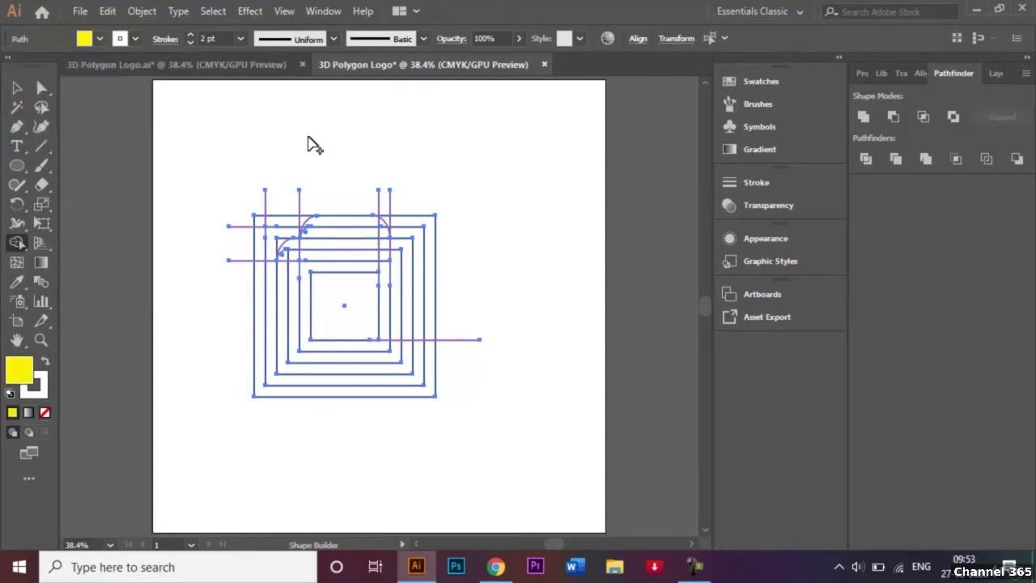
pyautogui.hotkey('ctrl', '+')
pyautogui.hotkey('ctrl', '+')
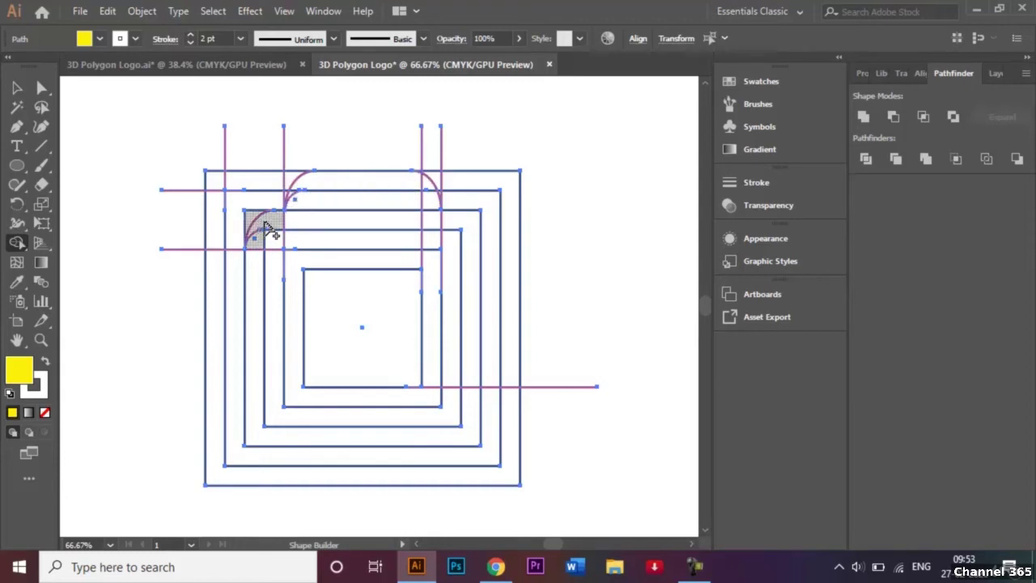
pyautogui.click(17, 87)
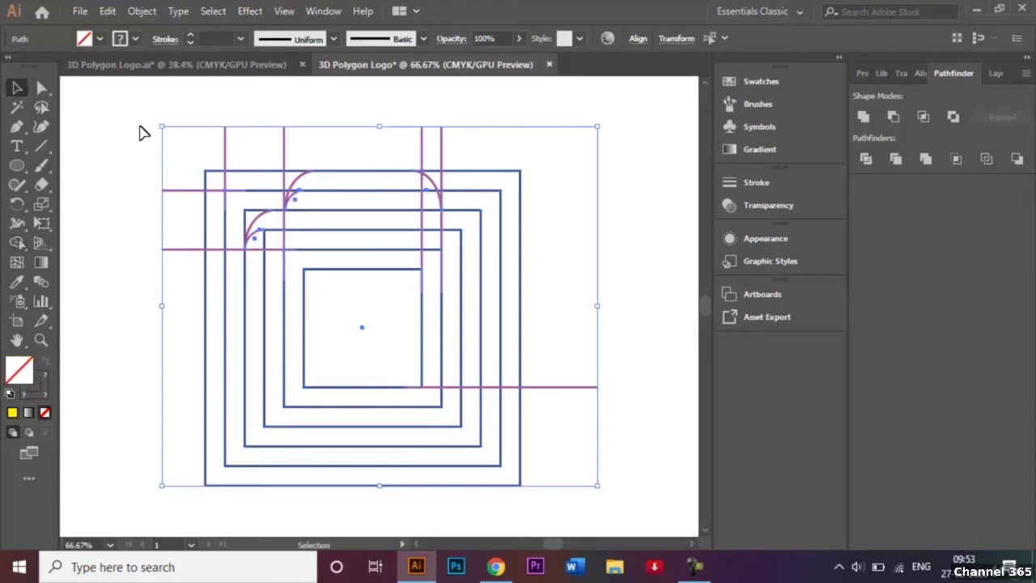
pyautogui.click(141, 132)
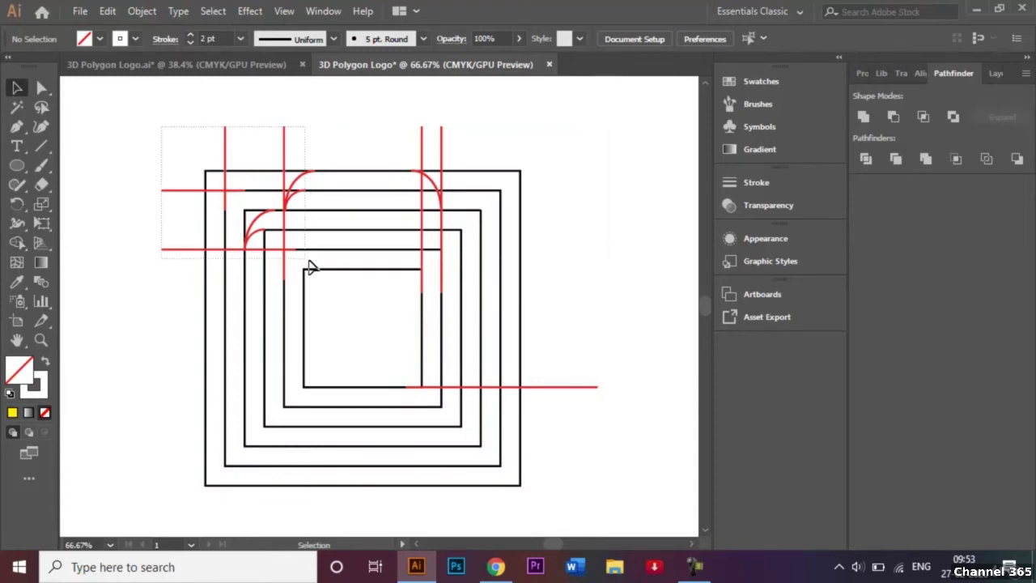
# Zoom in on the top-left corner and select the small arc's end anchor and the corner's paths.
pyautogui.moveTo(162, 127); pyautogui.dragTo(132, 199)
pyautogui.hotkey('ctrl', '=')
pyautogui.hotkey('ctrl', '=')
pyautogui.hotkey('ctrl', '=')
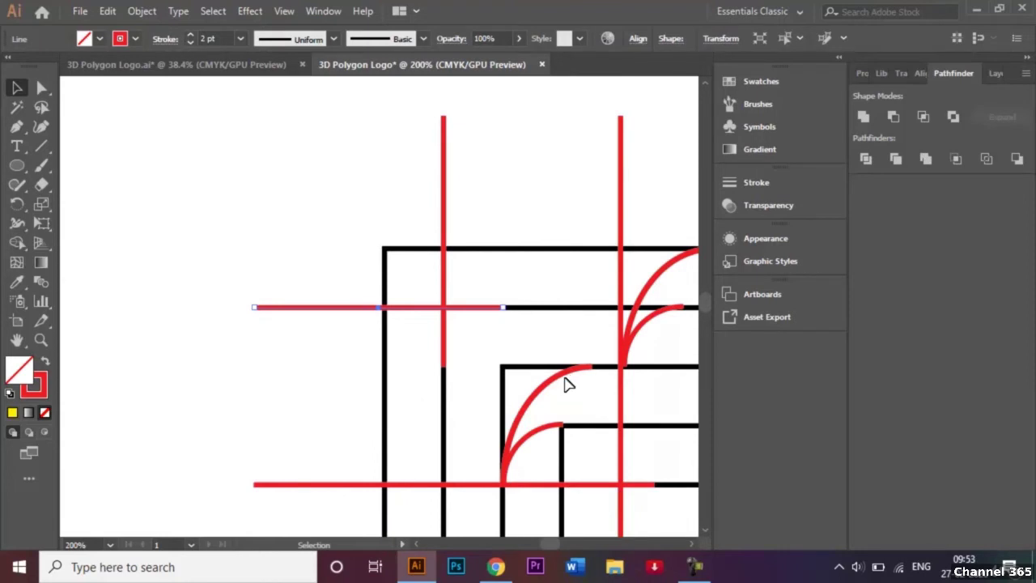
pyautogui.click(557, 425)
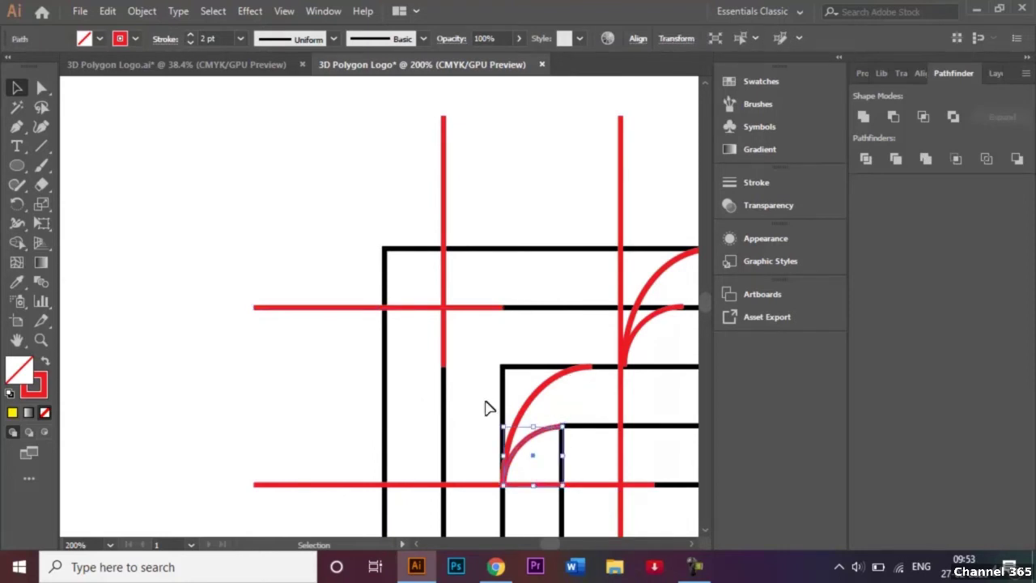
pyautogui.hotkey('ctrl', '=')
pyautogui.hotkey('ctrl', '=')
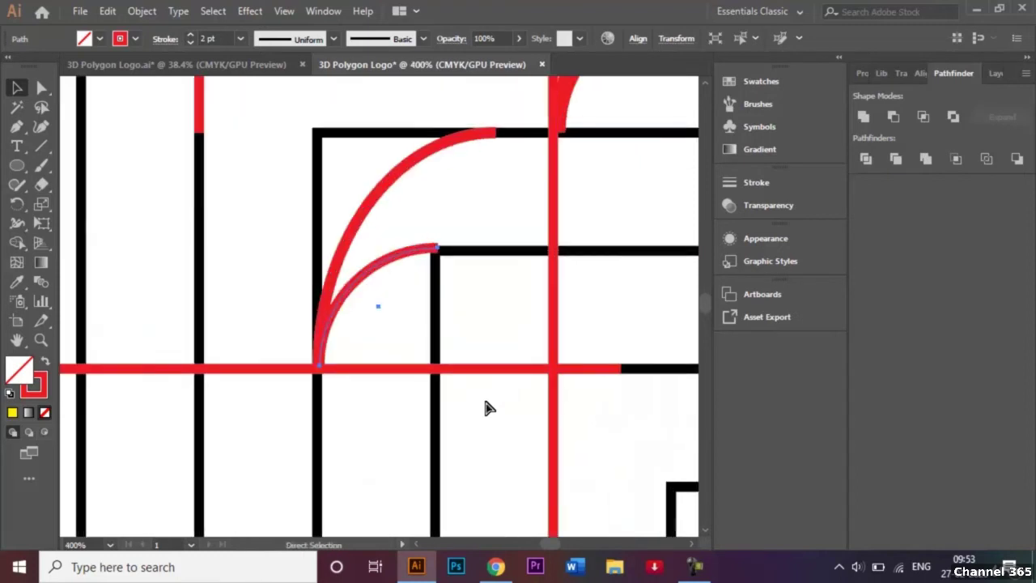
pyautogui.click(42, 88)
pyautogui.click(437, 251)
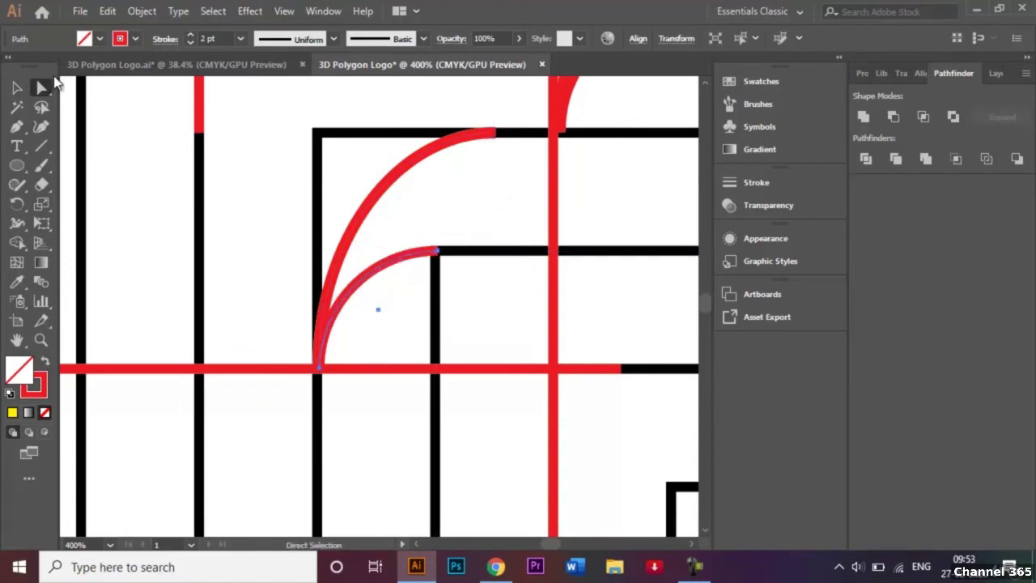
pyautogui.click(18, 88)
pyautogui.moveTo(257, 95); pyautogui.dragTo(656, 403)
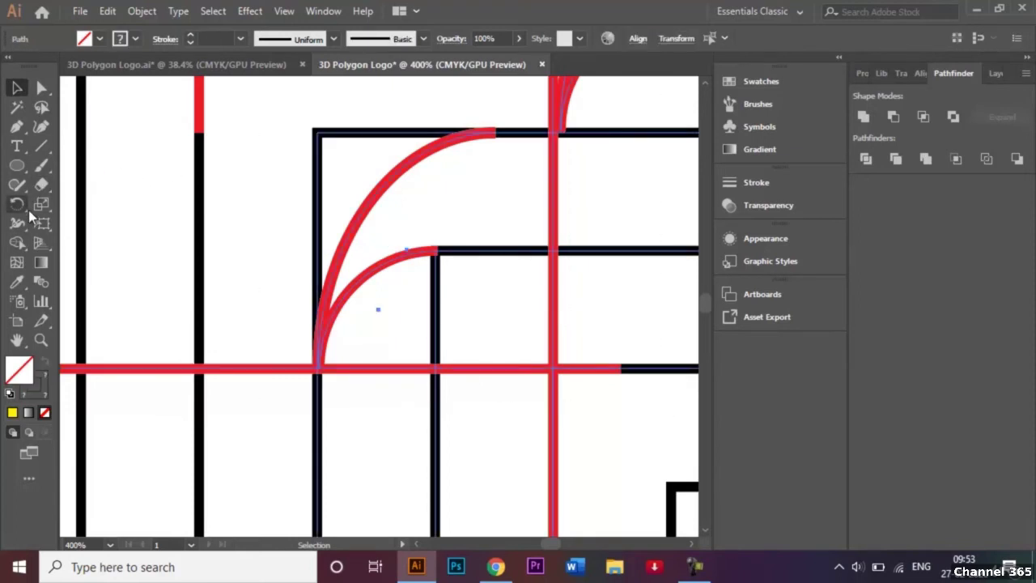
pyautogui.click(19, 242)
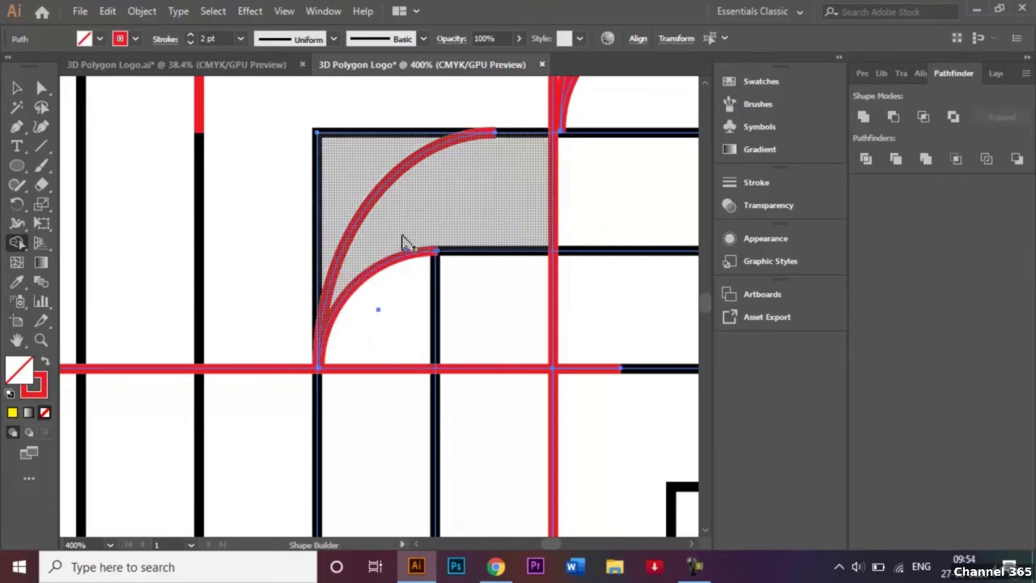
pyautogui.press('v')
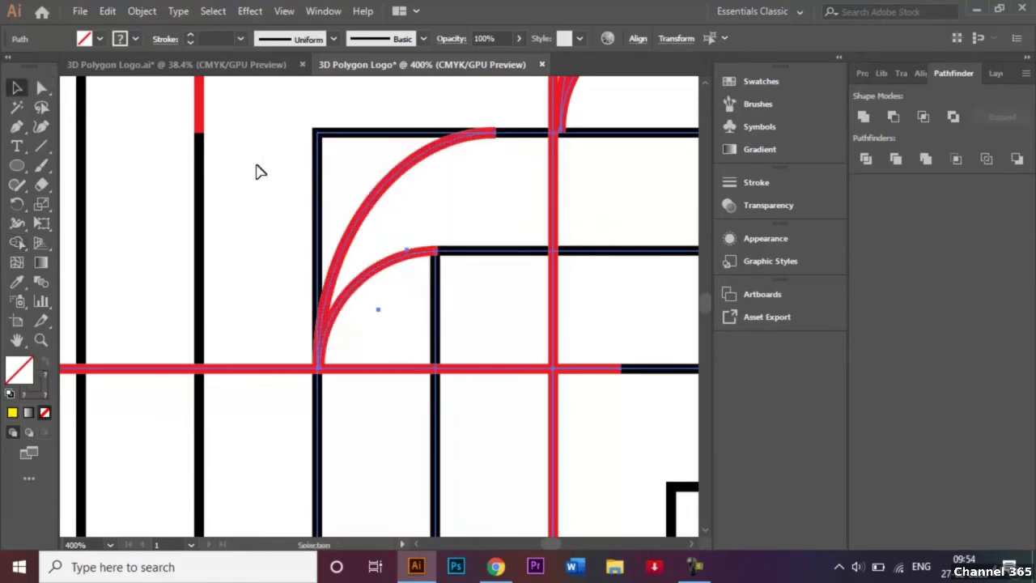
pyautogui.click(257, 171)
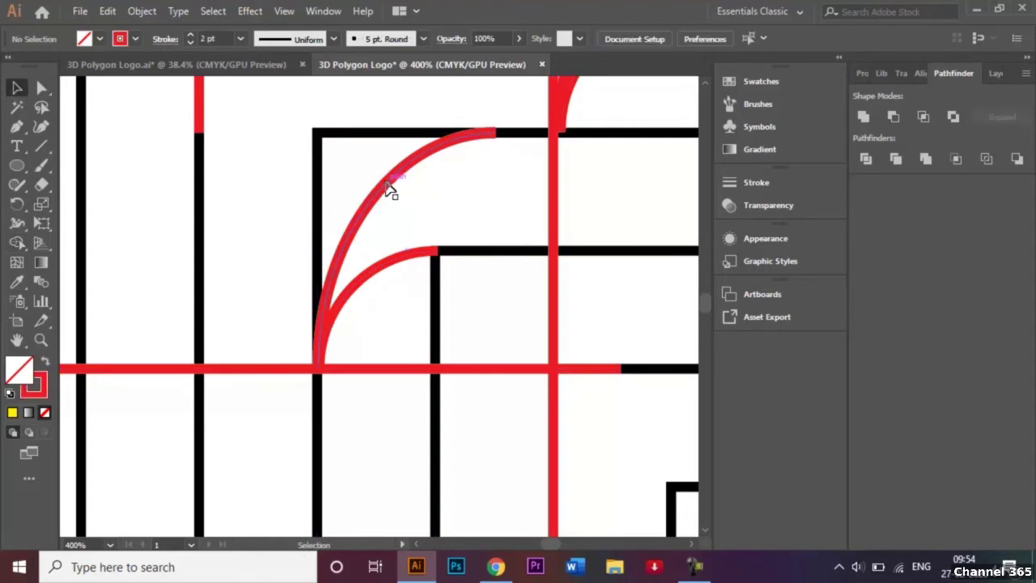
# Drag the larger arc's bottom anchor onto the red horizontal line, then zoom back to 200%.
pyautogui.click(390, 192)
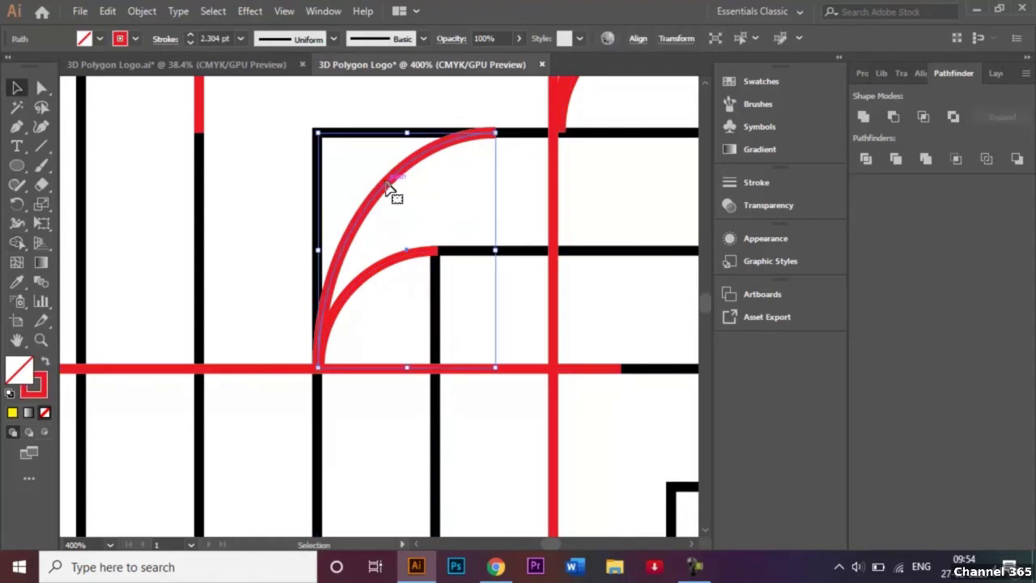
pyautogui.click(42, 87)
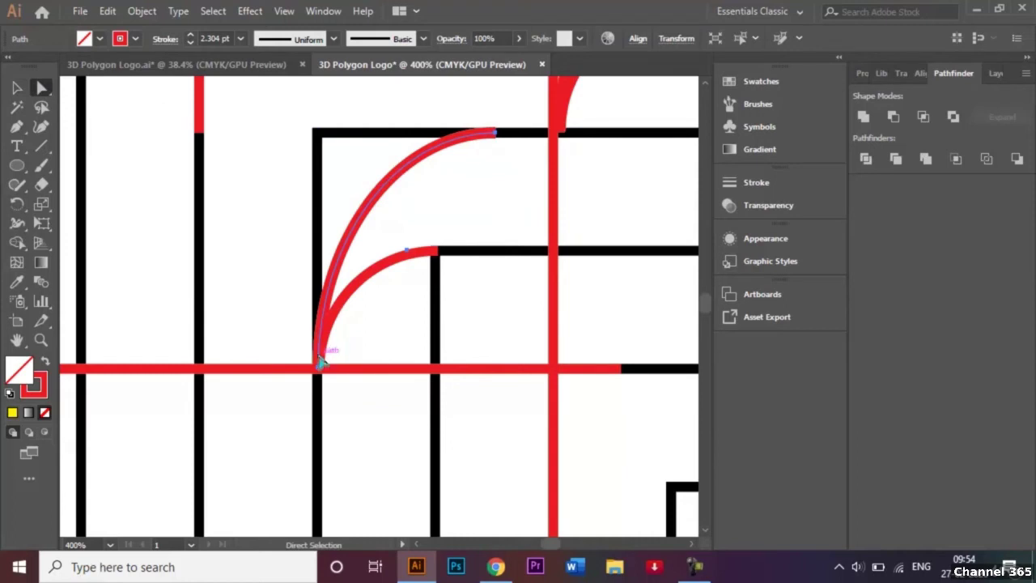
pyautogui.click(319, 371)
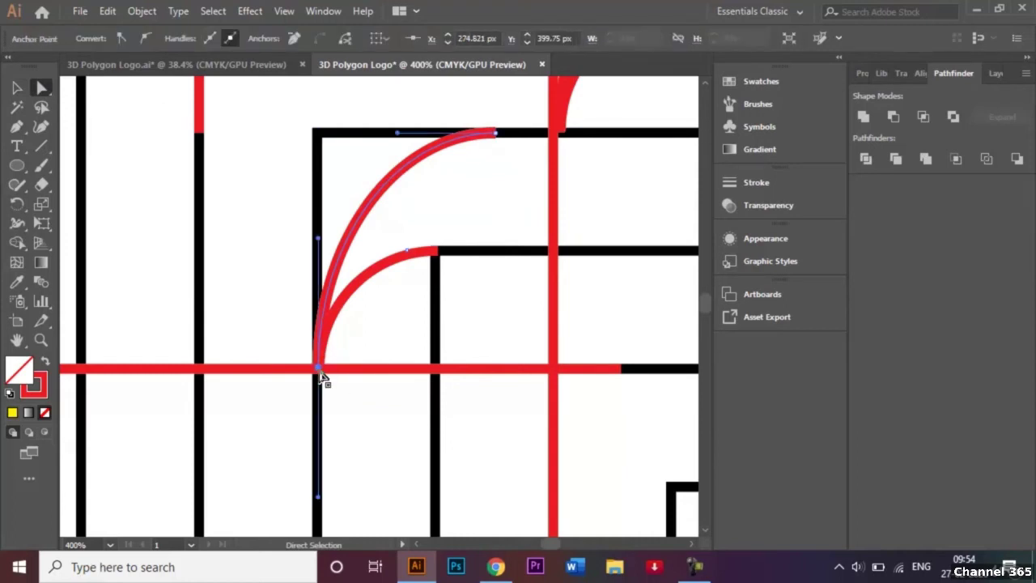
pyautogui.moveTo(321, 375); pyautogui.dragTo(321, 375)
pyautogui.click(16, 90)
pyautogui.click(396, 111)
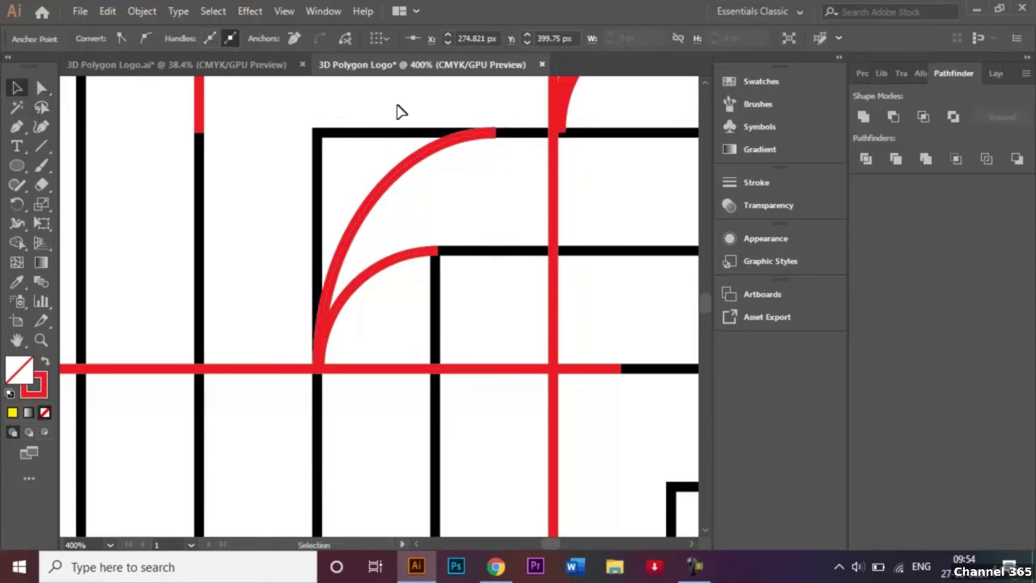
pyautogui.hotkey('ctrl', '-')
pyautogui.hotkey('ctrl', '-')
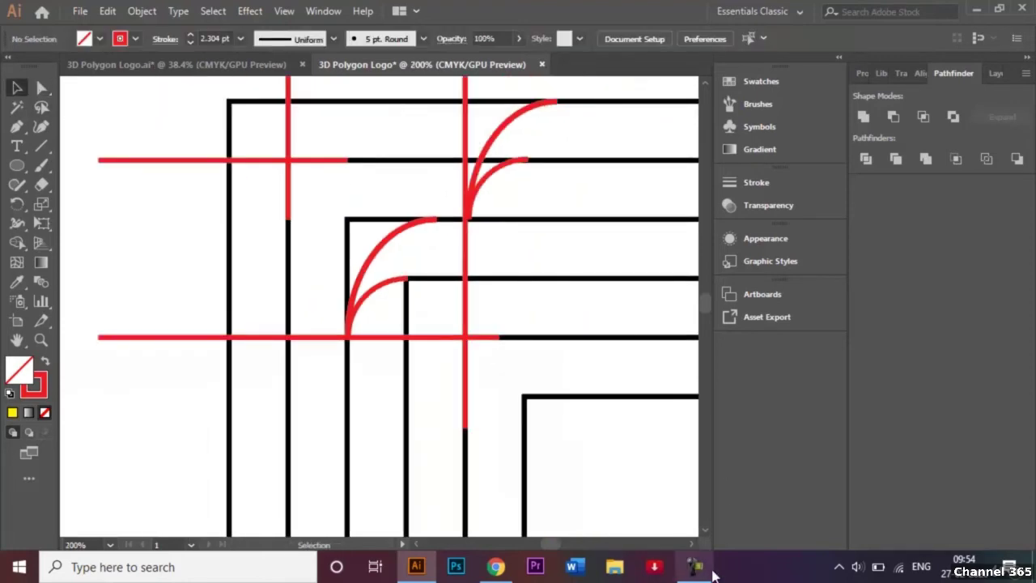
# Select all logo paths with Shape Builder active and set the fill to CMYK Yellow.
pyautogui.click(694, 566)
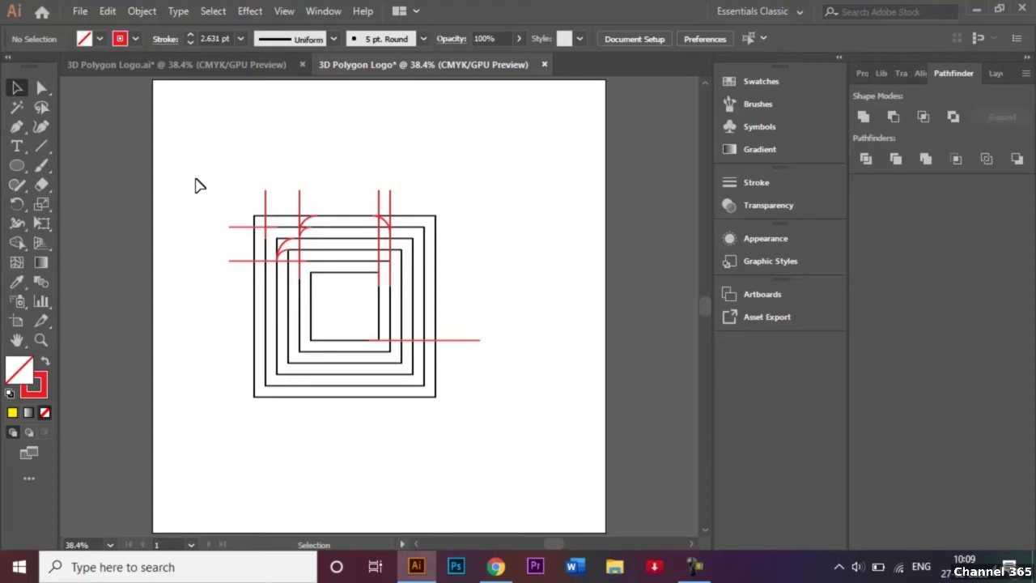
pyautogui.moveTo(195, 179); pyautogui.dragTo(477, 420)
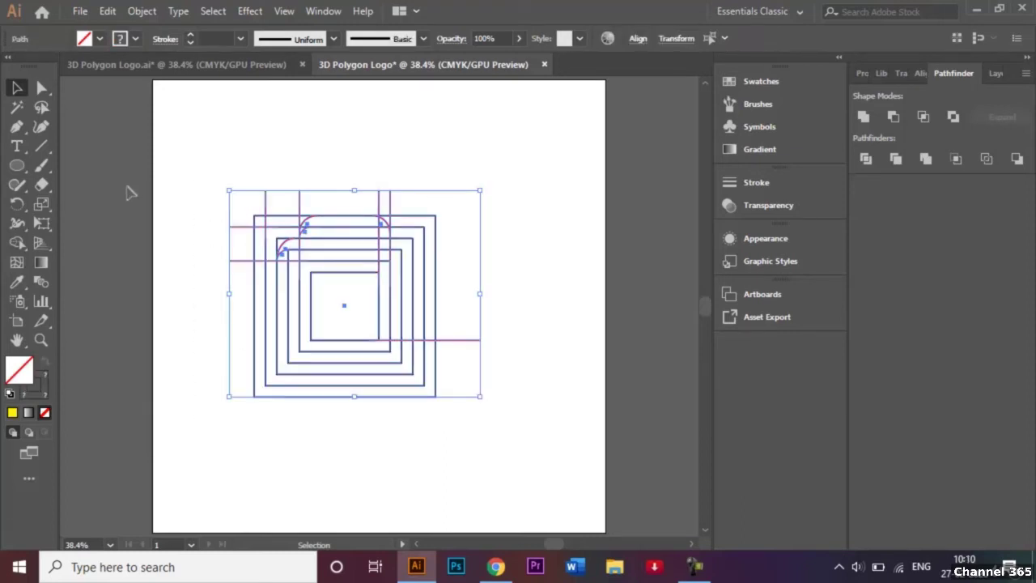
pyautogui.click(19, 244)
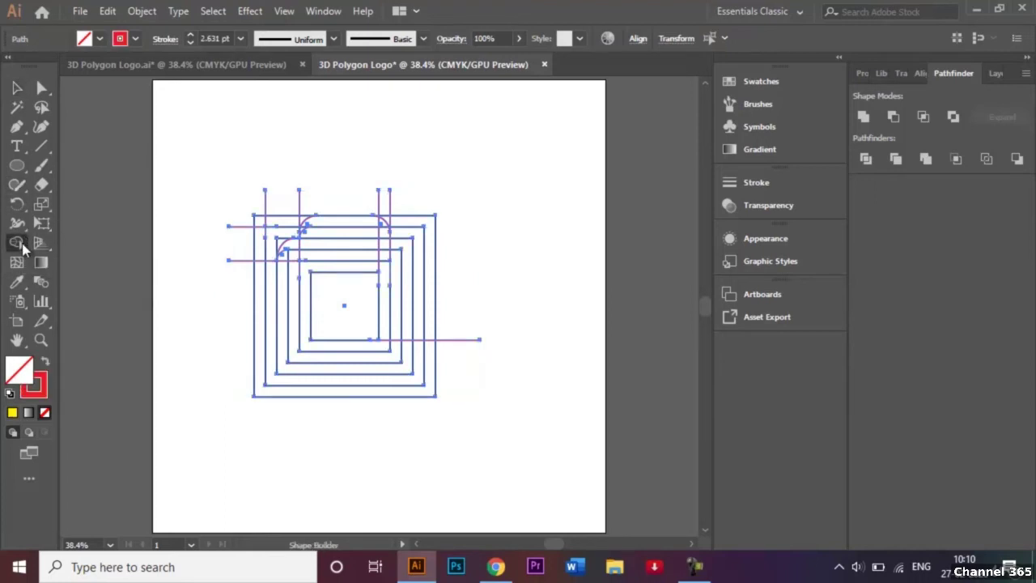
pyautogui.click(99, 38)
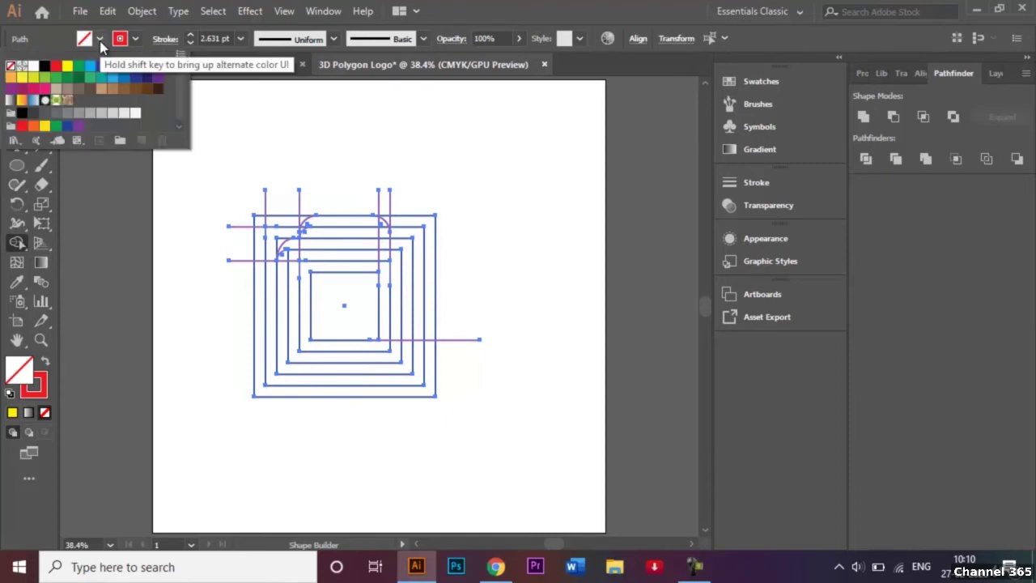
pyautogui.click(68, 68)
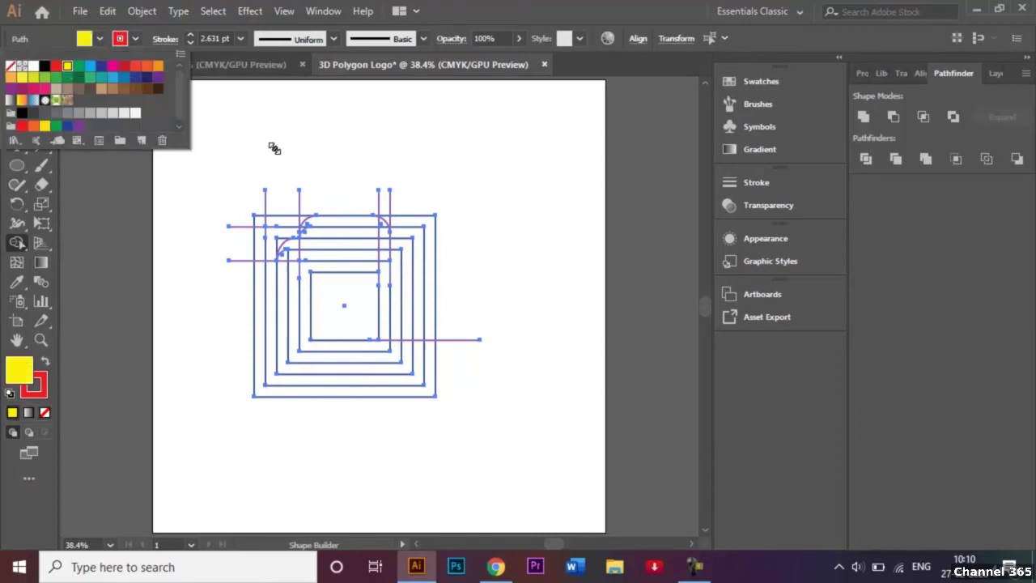
pyautogui.hotkey('ctrl', '1')
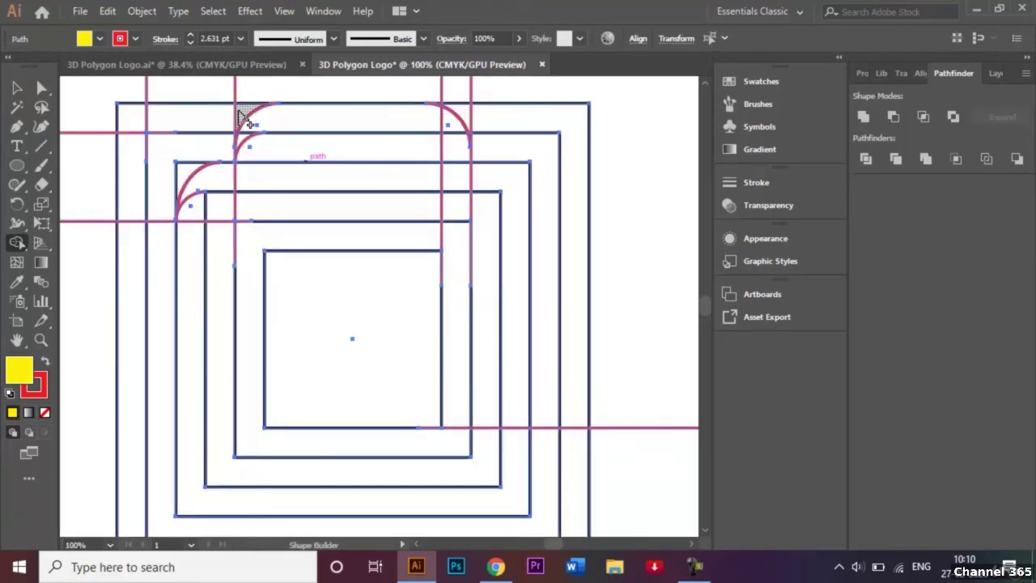
# Shape-build yellow fills across the top band, right bar, inner curved band and corner square.
pyautogui.moveTo(135, 111); pyautogui.dragTo(144, 184)
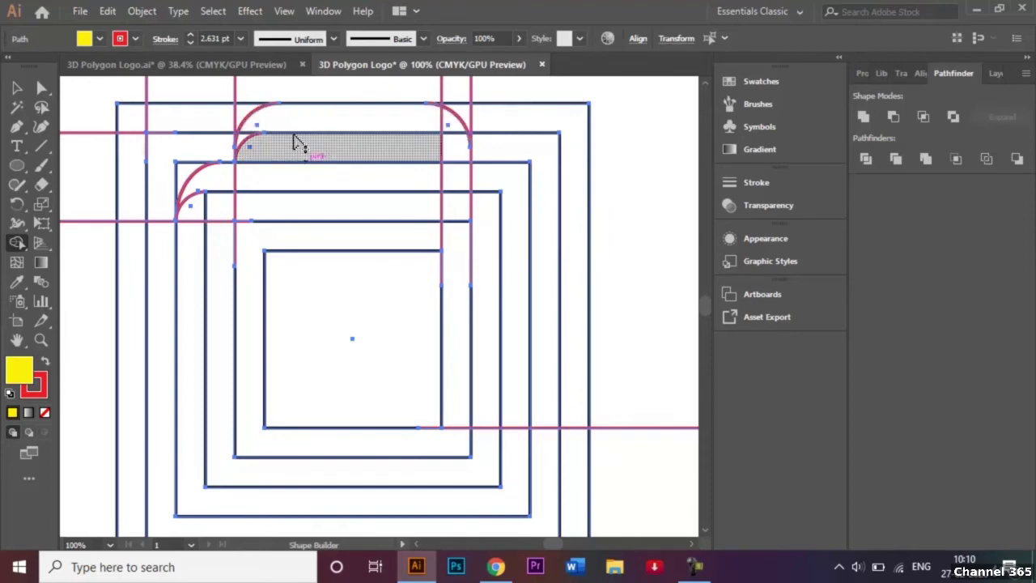
pyautogui.moveTo(246, 143)
pyautogui.mouseDown()
pyautogui.moveTo(329, 122)
pyautogui.moveTo(456, 127)
pyautogui.moveTo(461, 278)
pyautogui.mouseUp()
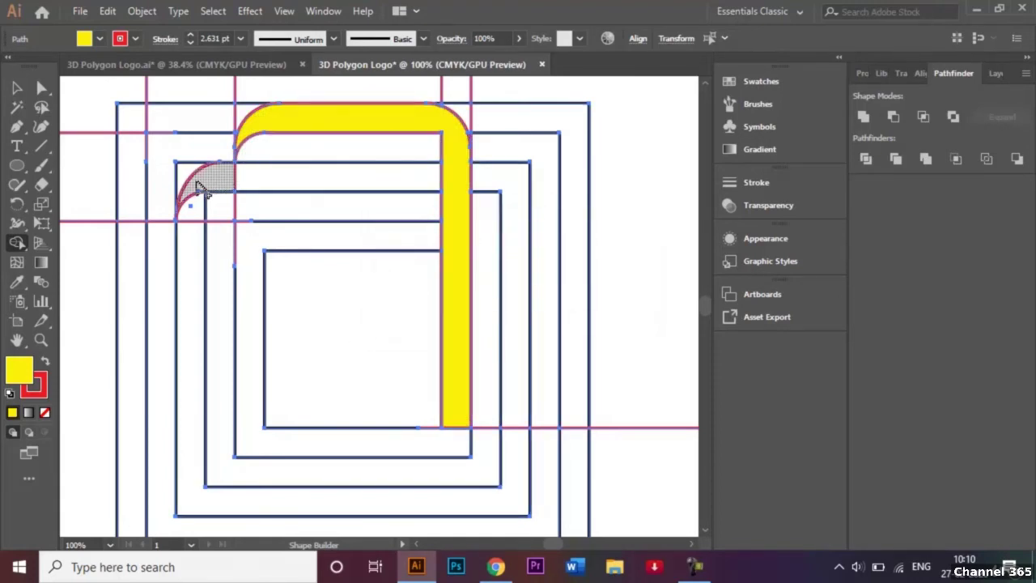
pyautogui.moveTo(208, 180); pyautogui.dragTo(455, 185)
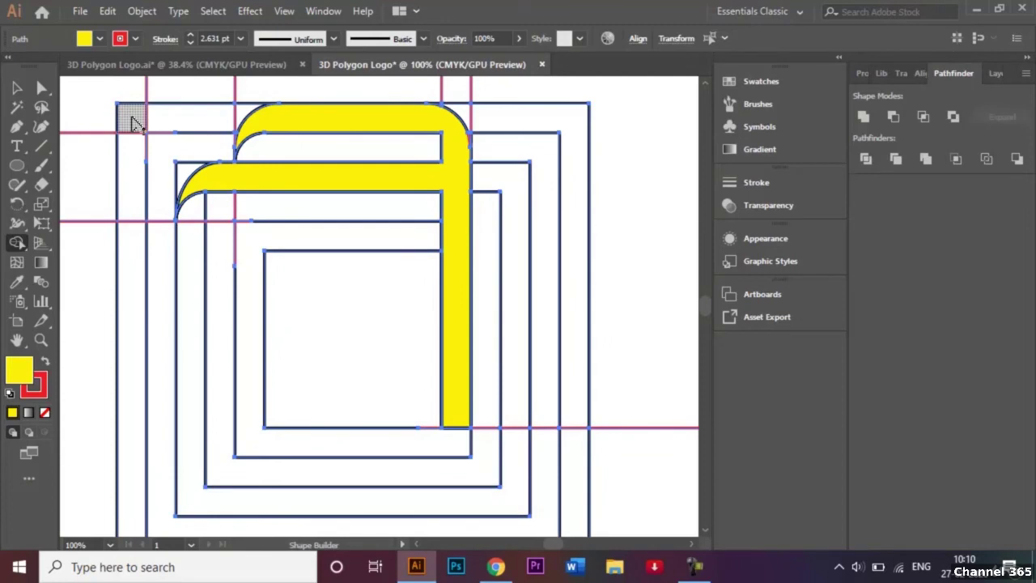
pyautogui.click(133, 122)
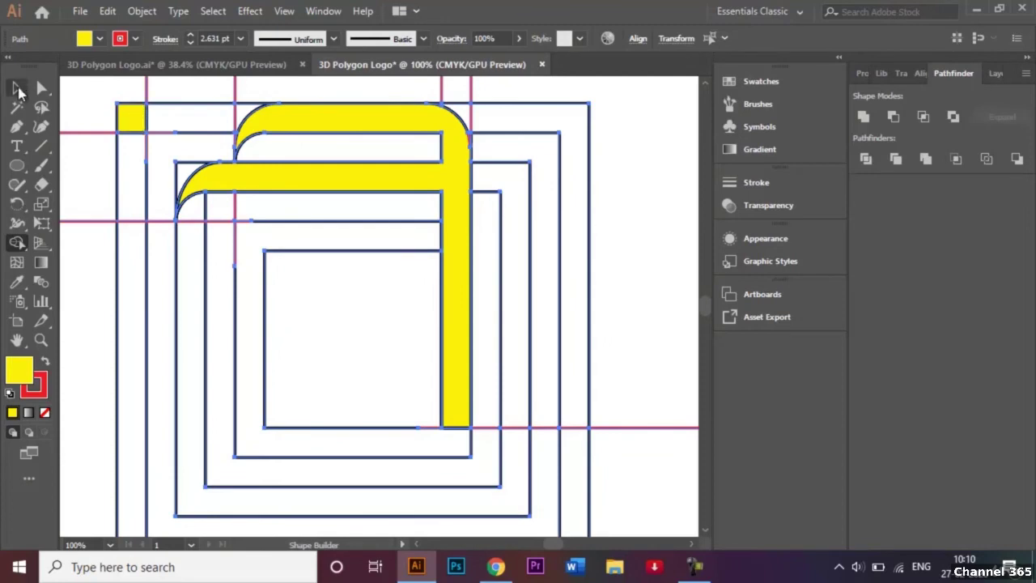
pyautogui.click(17, 88)
pyautogui.hotkey('ctrl', 'shift', 'a')
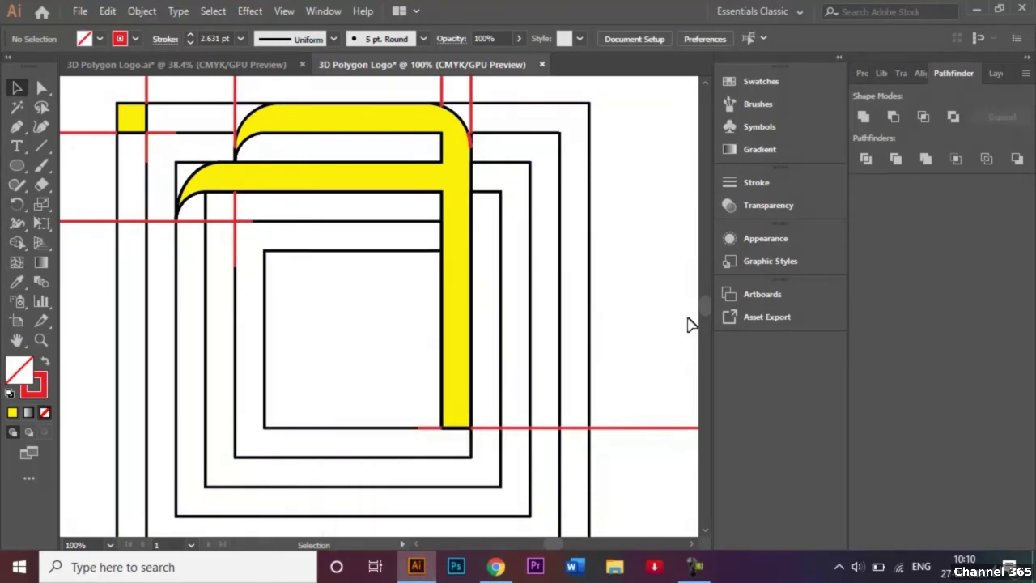
pyautogui.hotkey('ctrl', '-')
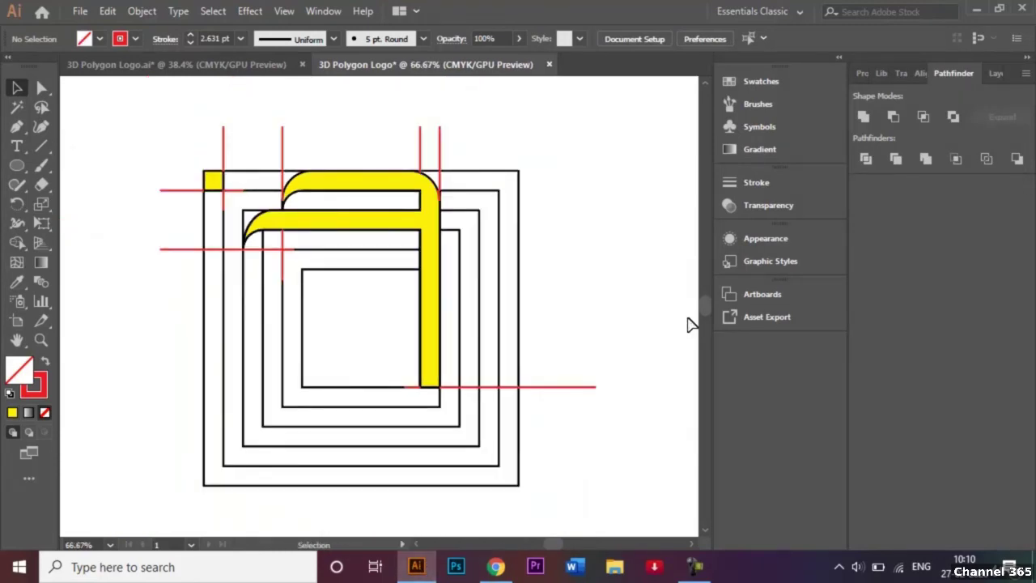
pyautogui.click(693, 564)
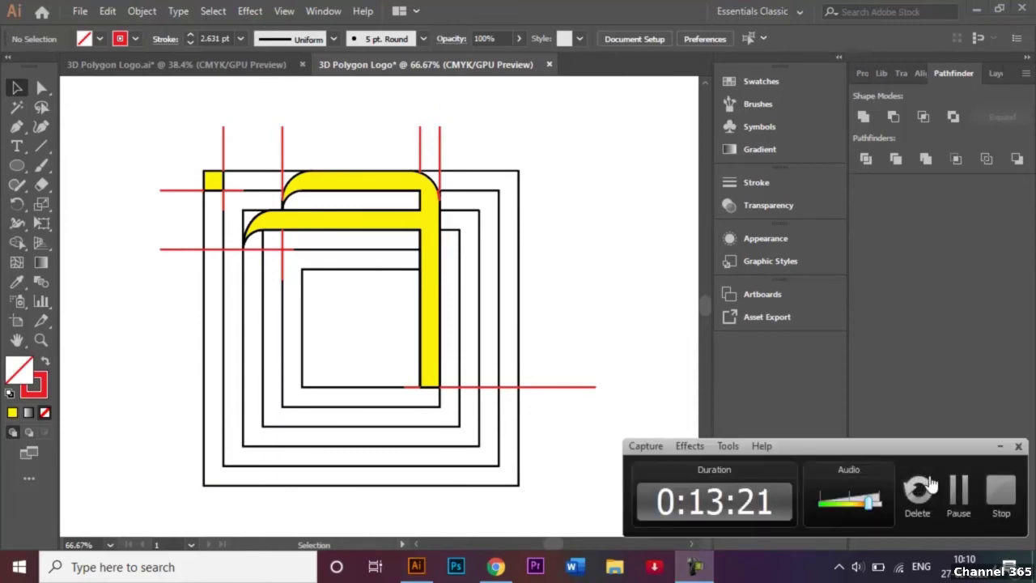
pyautogui.click(955, 500)
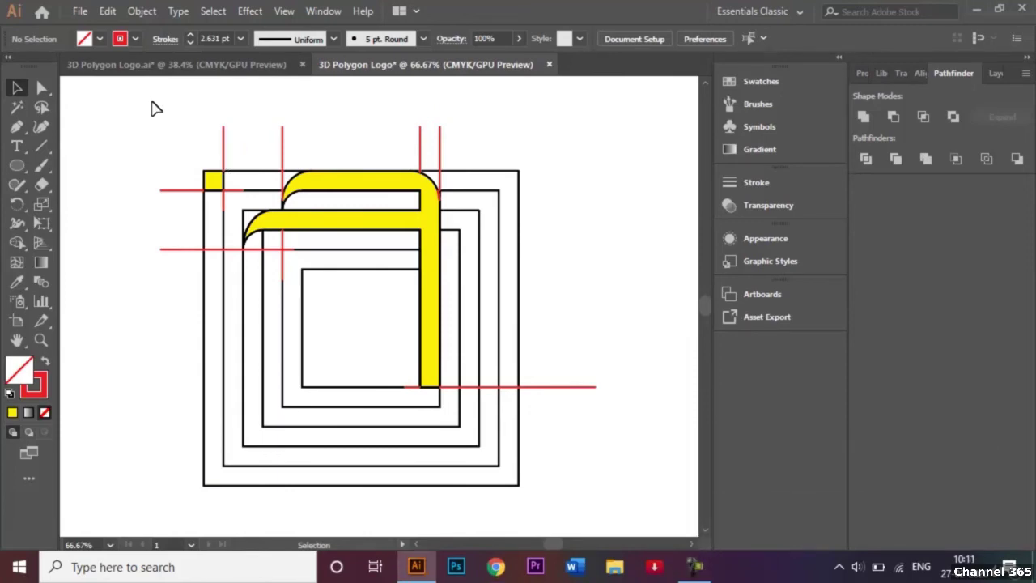
pyautogui.moveTo(156, 109); pyautogui.dragTo(554, 512)
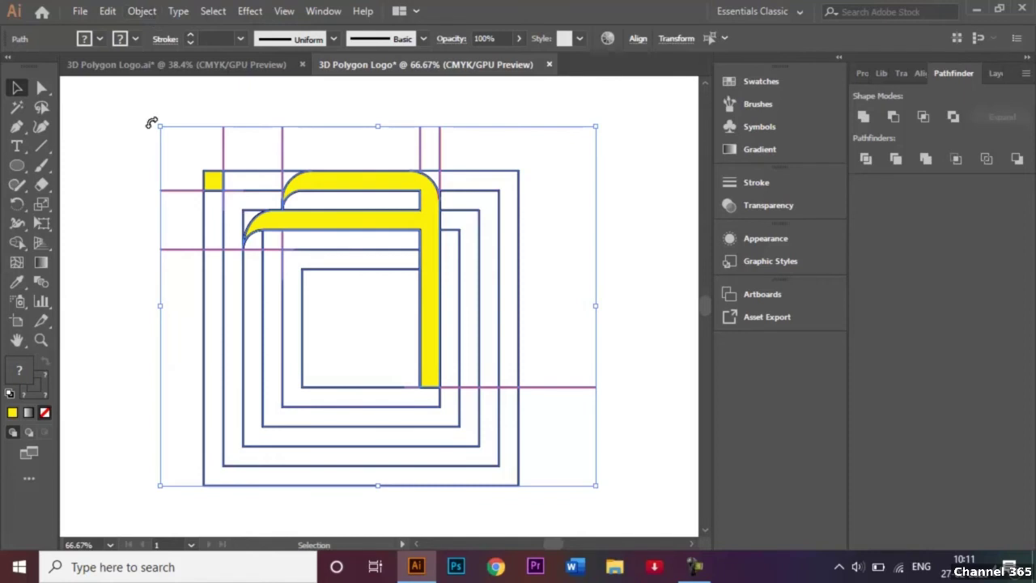
pyautogui.click(694, 567)
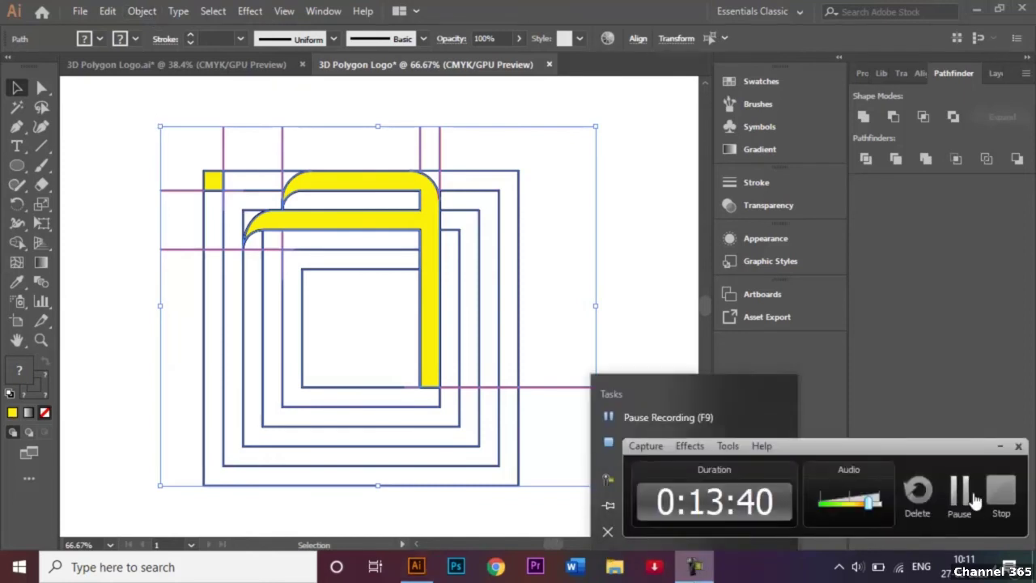
pyautogui.click(962, 488)
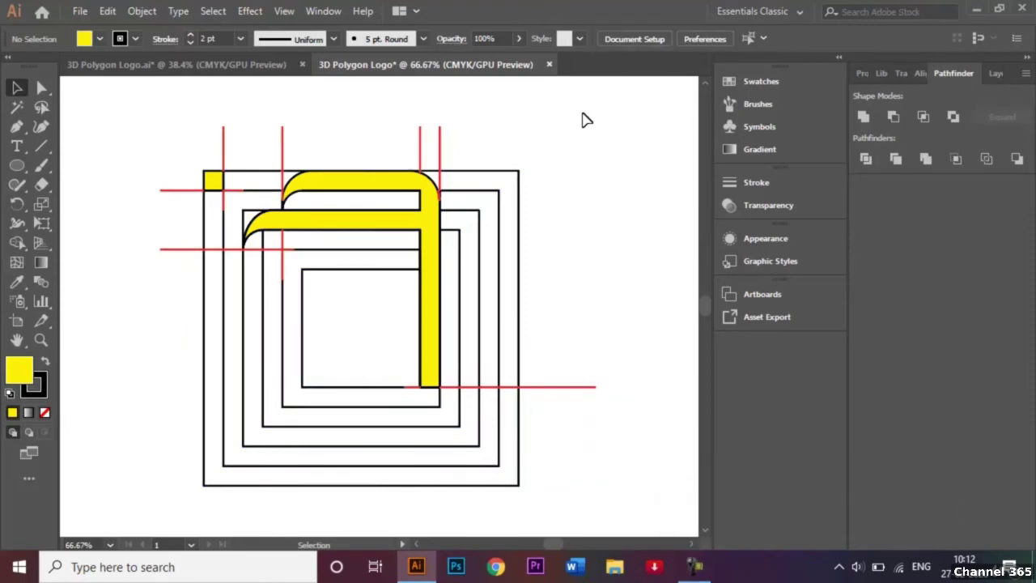
# Select the paths around the yellow bands and merge the bands with adjoining regions.
pyautogui.hotkey('ctrl', '+')
pyautogui.hotkey('ctrl', '+')
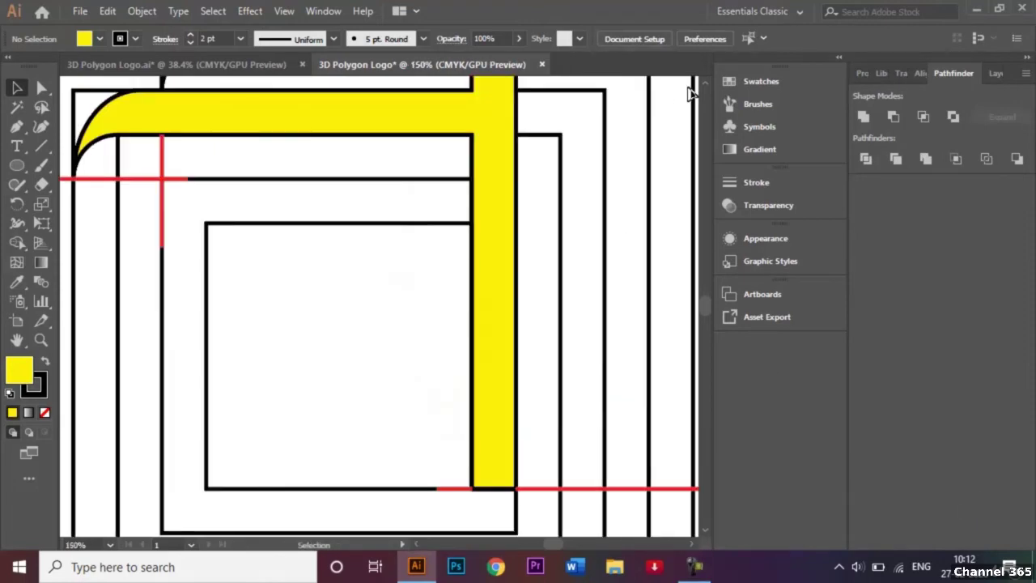
pyautogui.scroll(4, 707, 87)
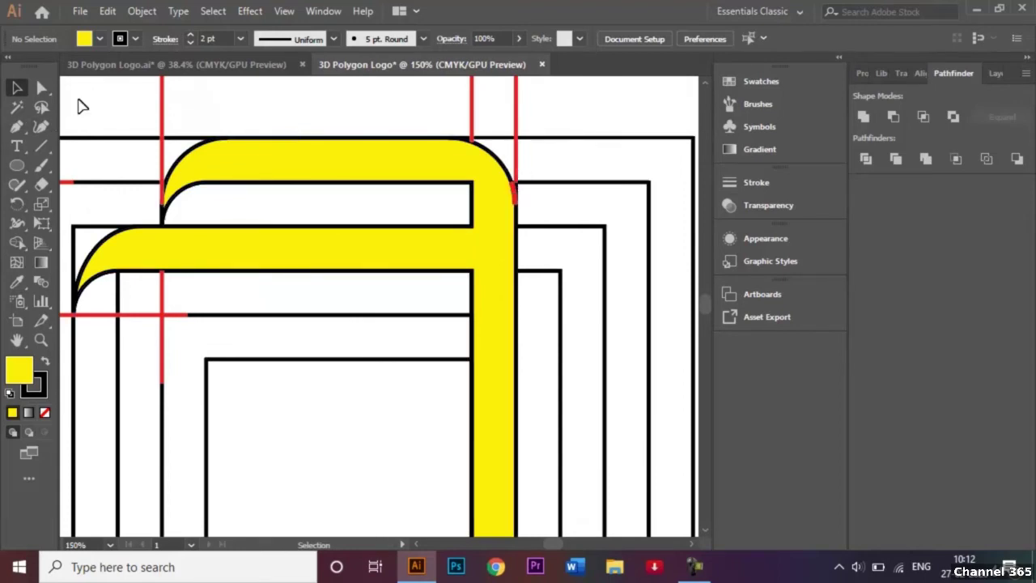
pyautogui.moveTo(106, 112); pyautogui.dragTo(612, 364)
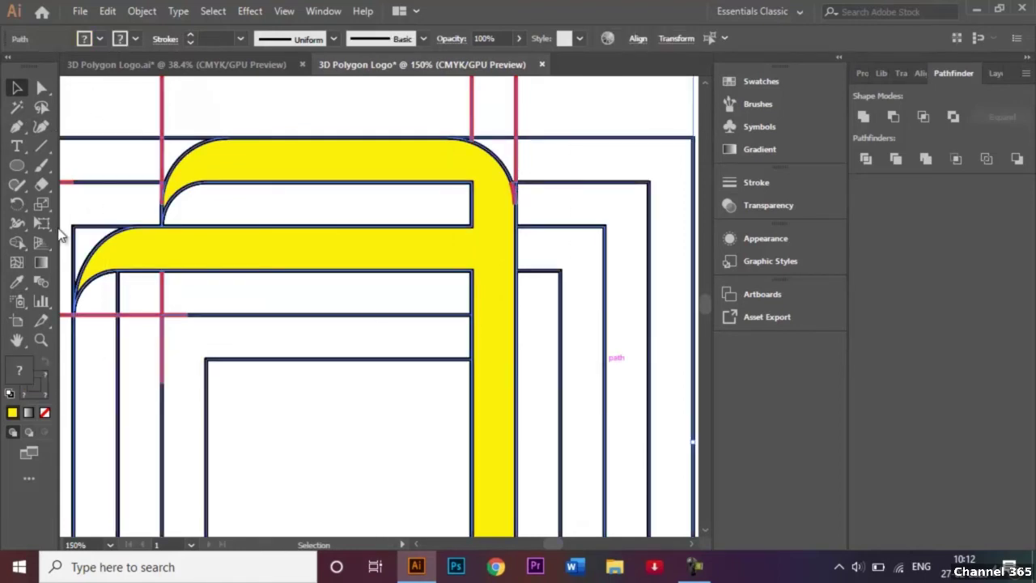
pyautogui.click(15, 245)
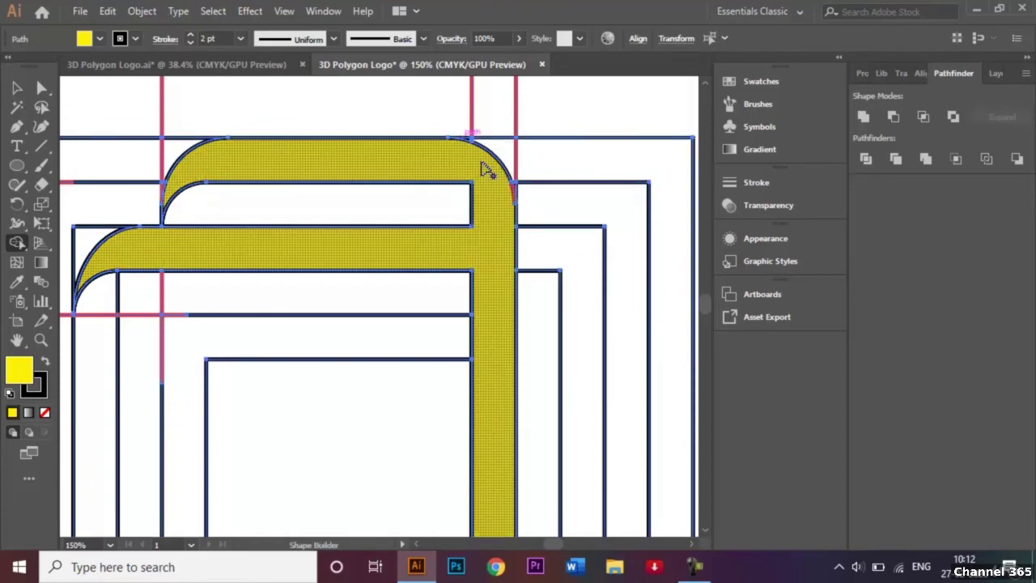
pyautogui.moveTo(483, 168)
pyautogui.mouseDown()
pyautogui.moveTo(510, 191)
pyautogui.moveTo(513, 224)
pyautogui.mouseUp()
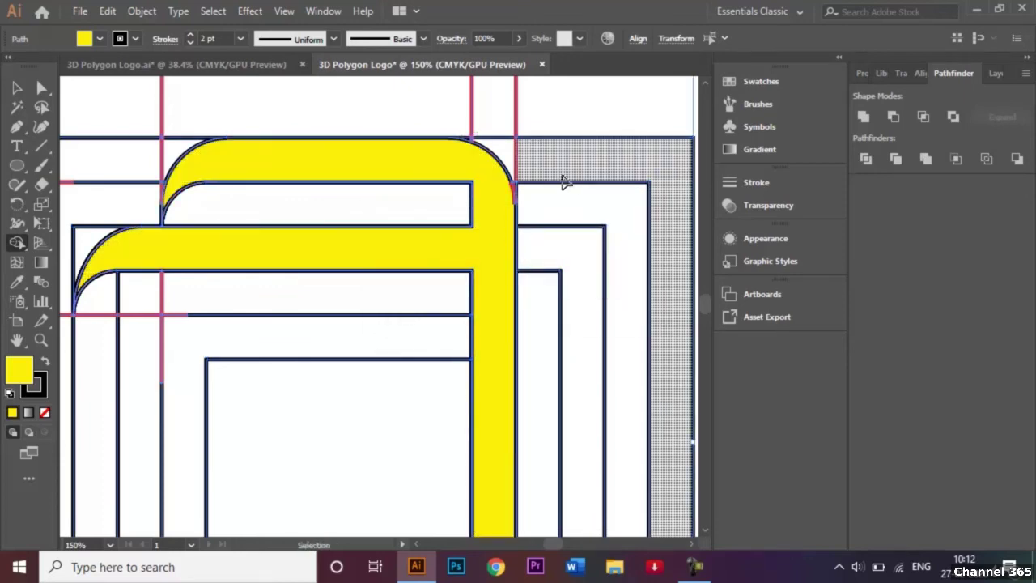
# Extend the yellow shape into the red corner strip and sliver to round the corner.
pyautogui.hotkey('ctrl', '+')
pyautogui.hotkey('ctrl', '+')
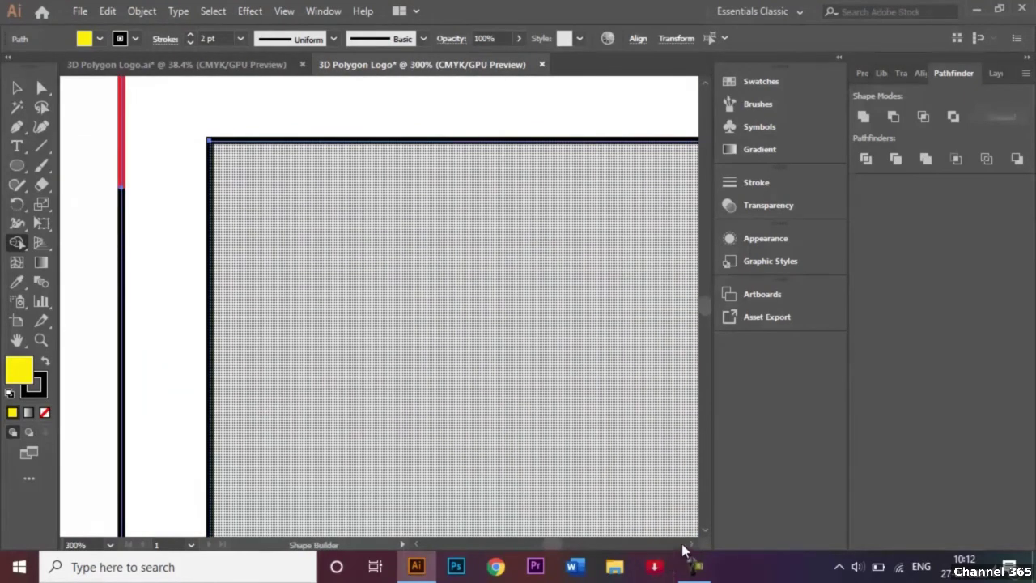
pyautogui.hscroll(10, 687, 544)
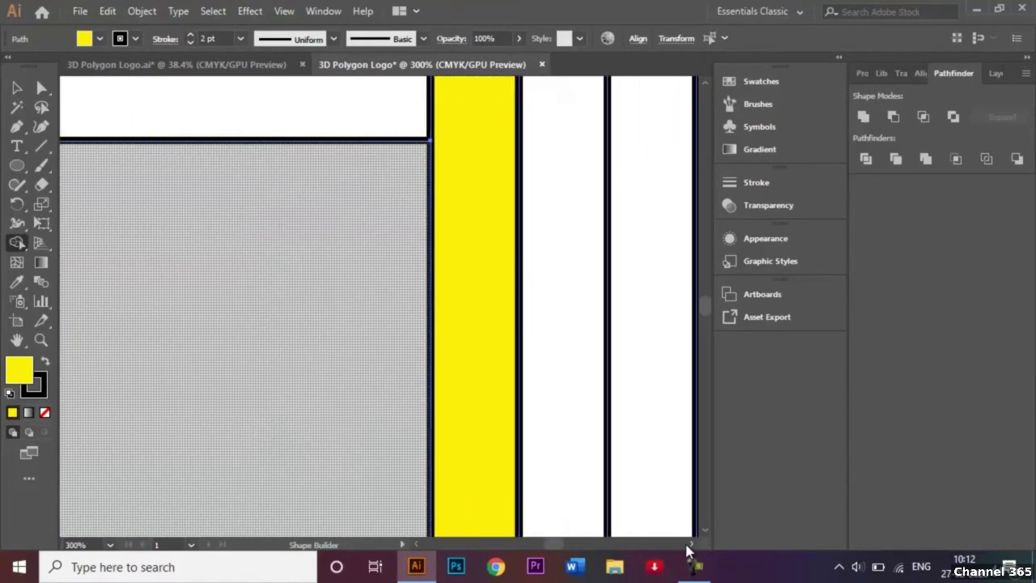
pyautogui.scroll(10, 709, 80)
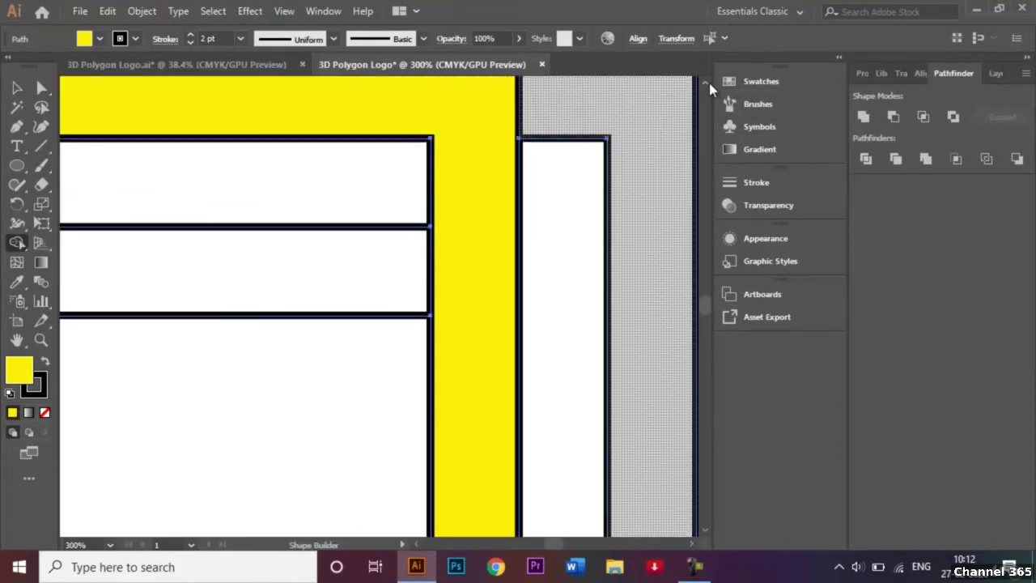
pyautogui.scroll(1, 709, 83)
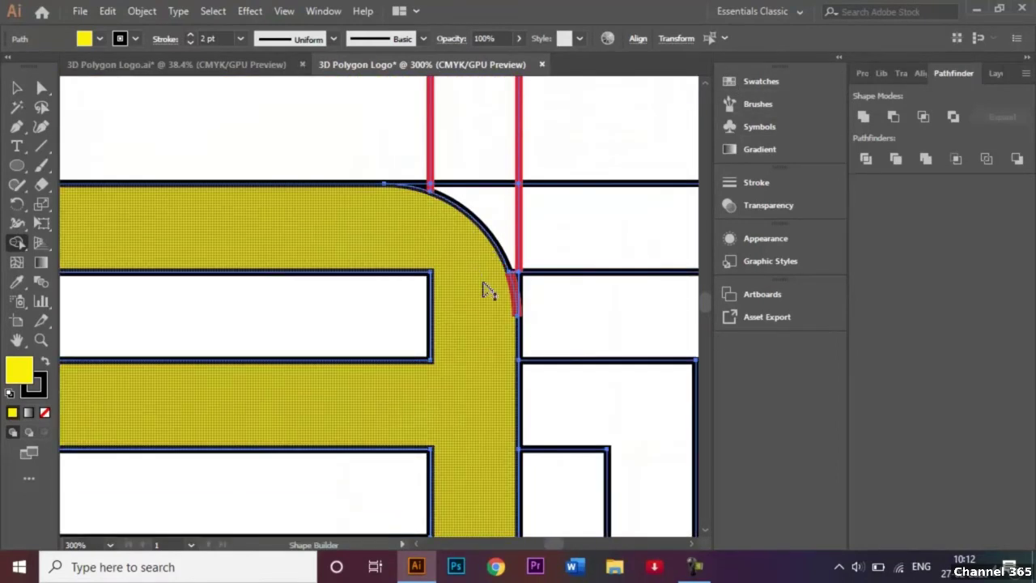
pyautogui.moveTo(488, 292)
pyautogui.mouseDown()
pyautogui.moveTo(519, 291)
pyautogui.moveTo(497, 297)
pyautogui.mouseUp()
pyautogui.click(463, 252)
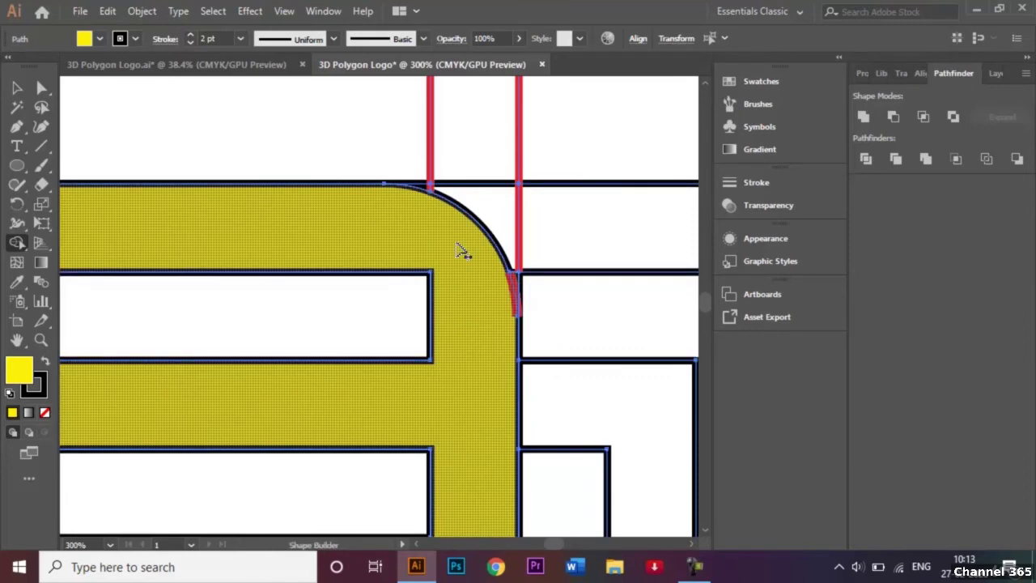
pyautogui.moveTo(463, 247)
pyautogui.mouseDown()
pyautogui.moveTo(509, 280)
pyautogui.moveTo(515, 308)
pyautogui.mouseUp()
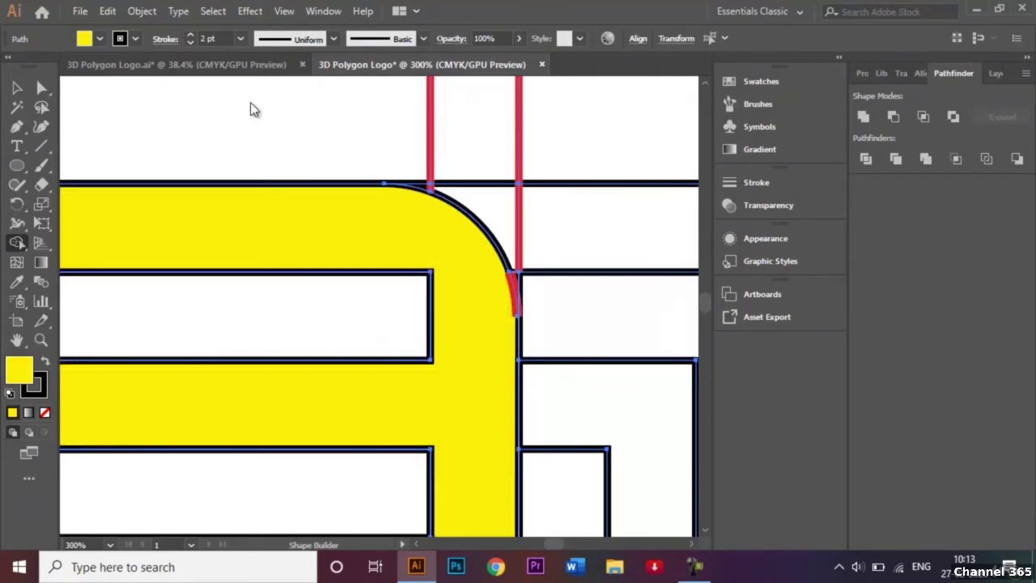
pyautogui.press('v')
pyautogui.click(225, 110)
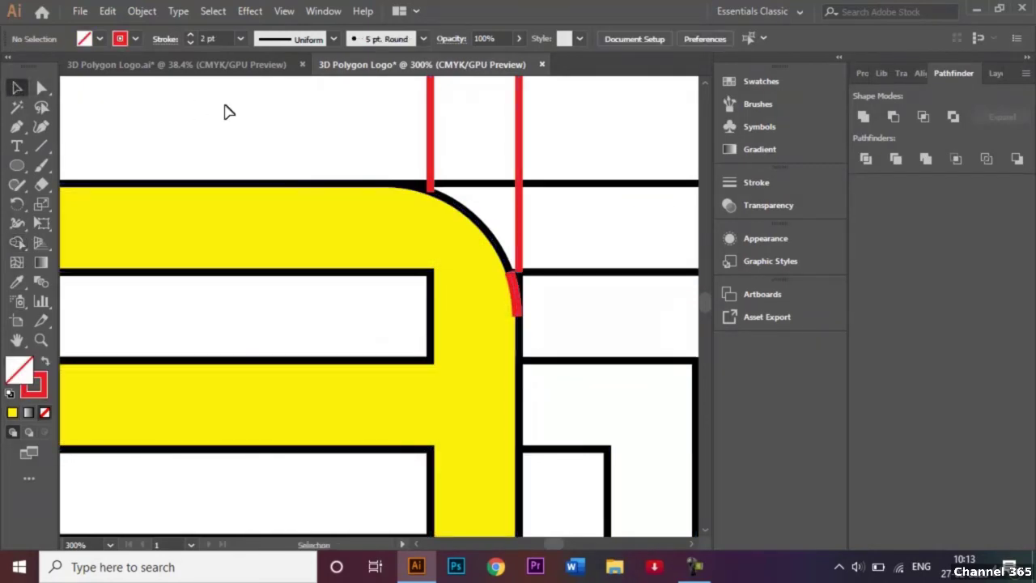
# Delete the leftover red corner sliver and fit the whole artboard in the window.
pyautogui.click(518, 295)
pyautogui.press('Delete')
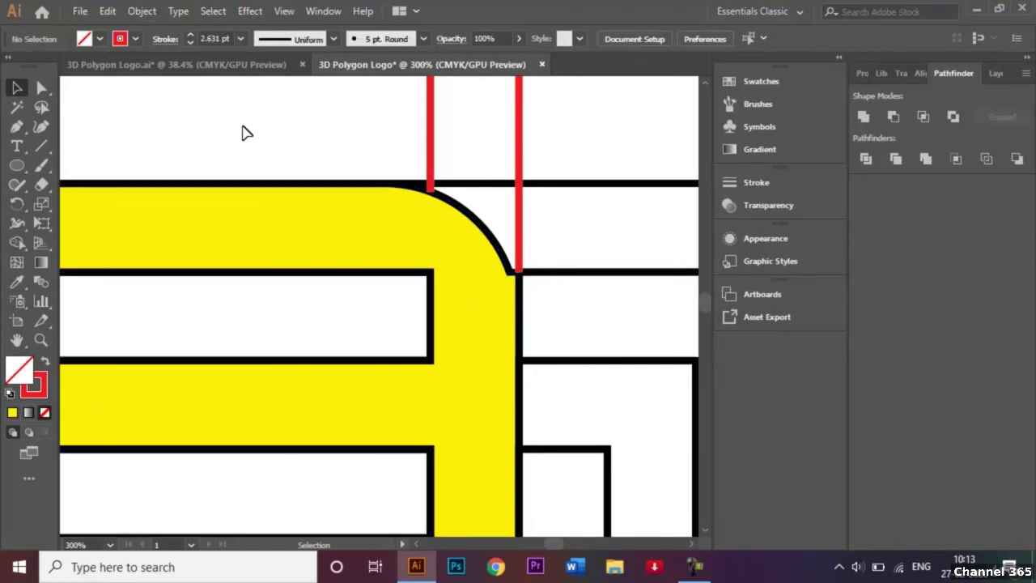
pyautogui.hotkey('ctrl', '0')
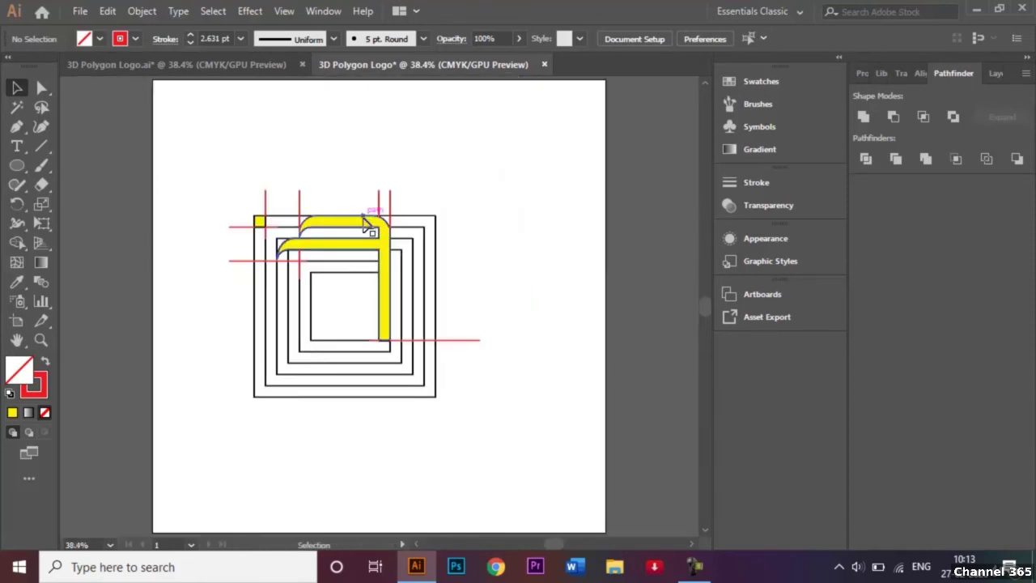
# Hide the yellow logo shape via Object > Hide, then hide the entire outline sketch.
pyautogui.click(335, 227)
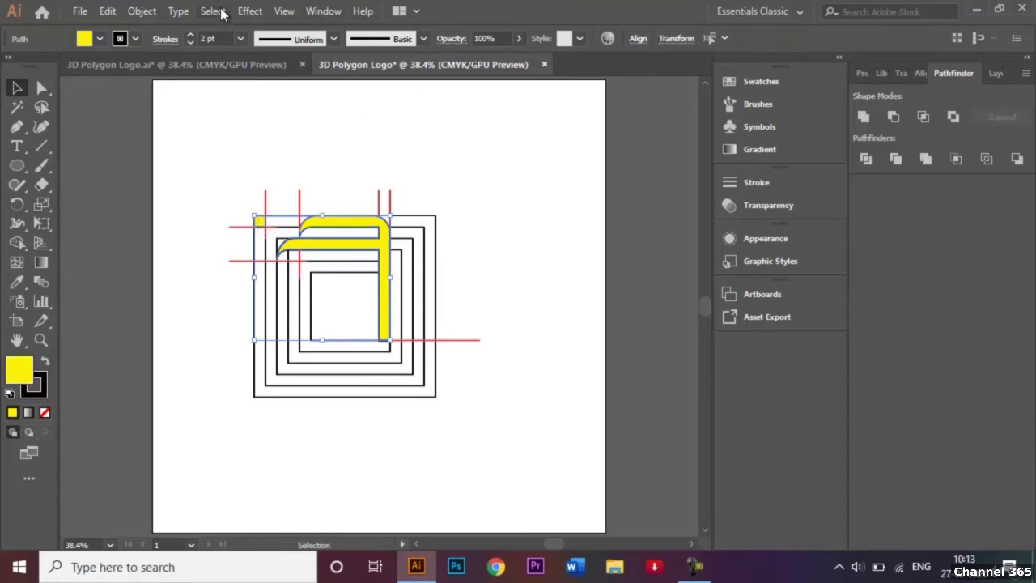
pyautogui.click(142, 11)
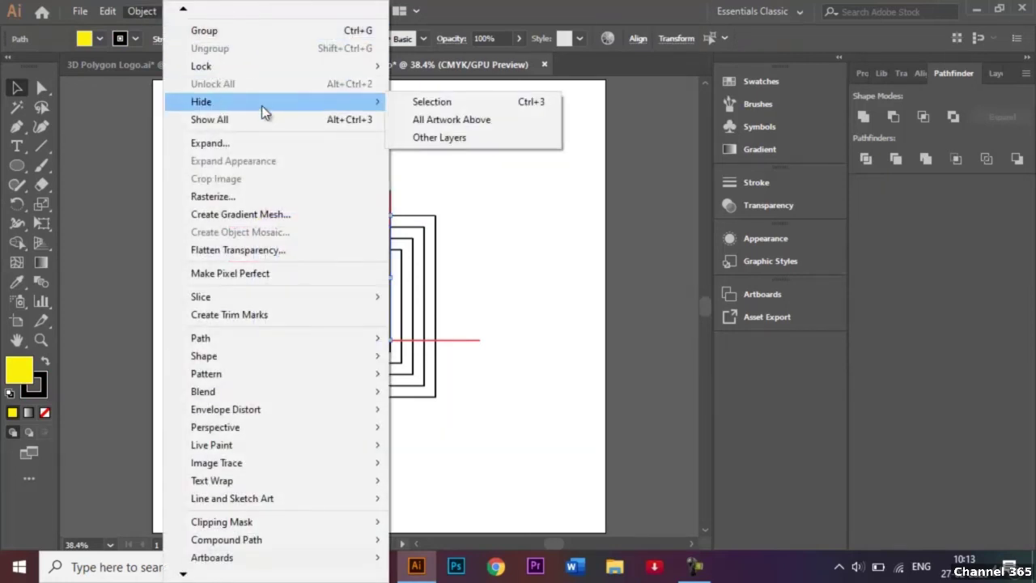
pyautogui.click(399, 104)
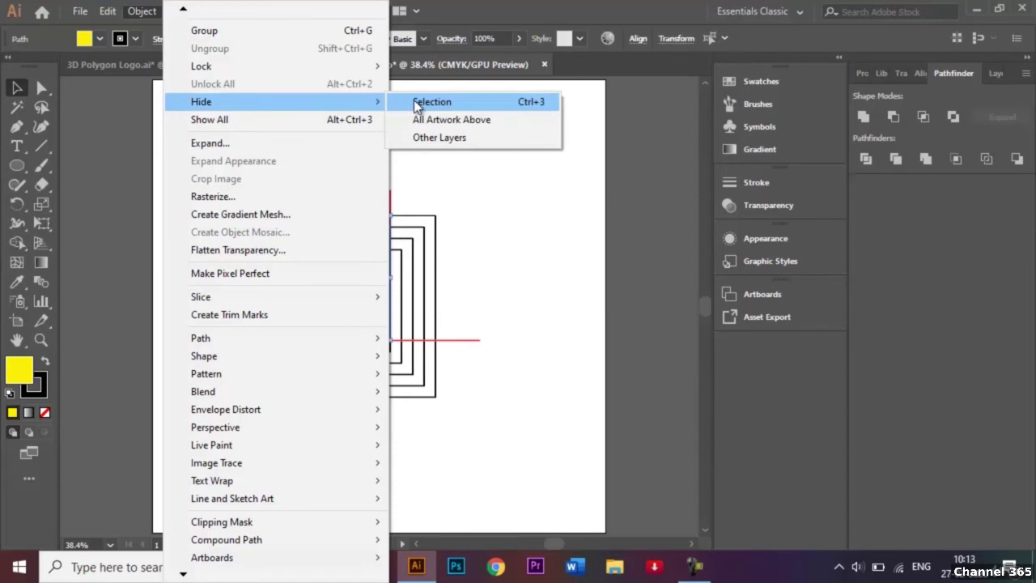
pyautogui.click(416, 103)
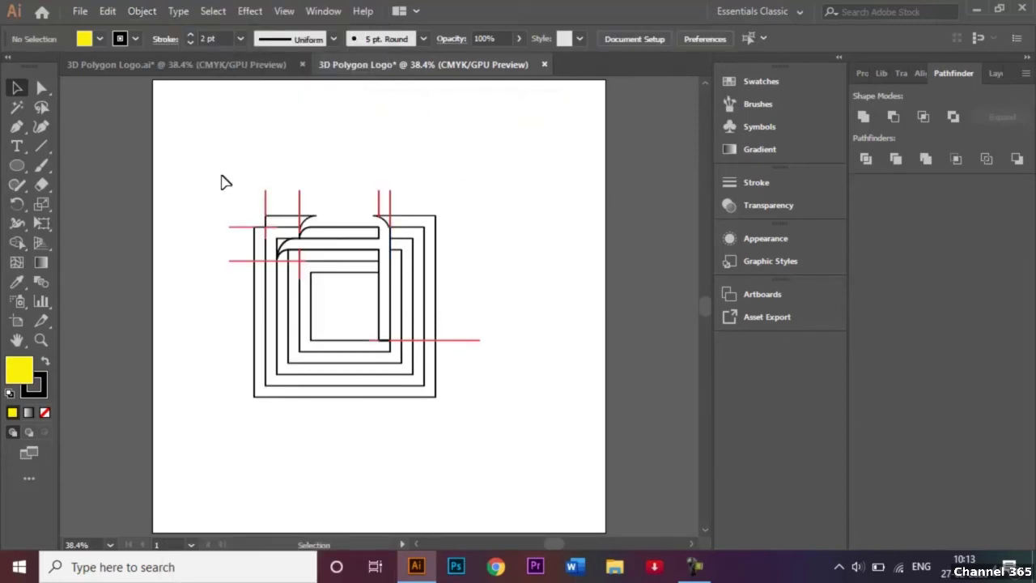
pyautogui.moveTo(225, 183); pyautogui.dragTo(474, 439)
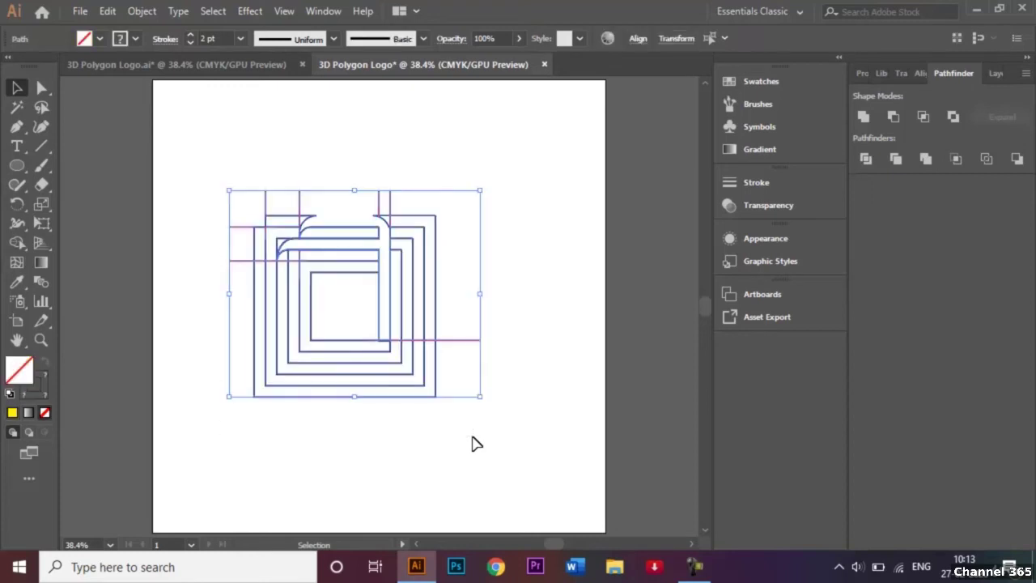
pyautogui.hotkey('ctrl', '3')
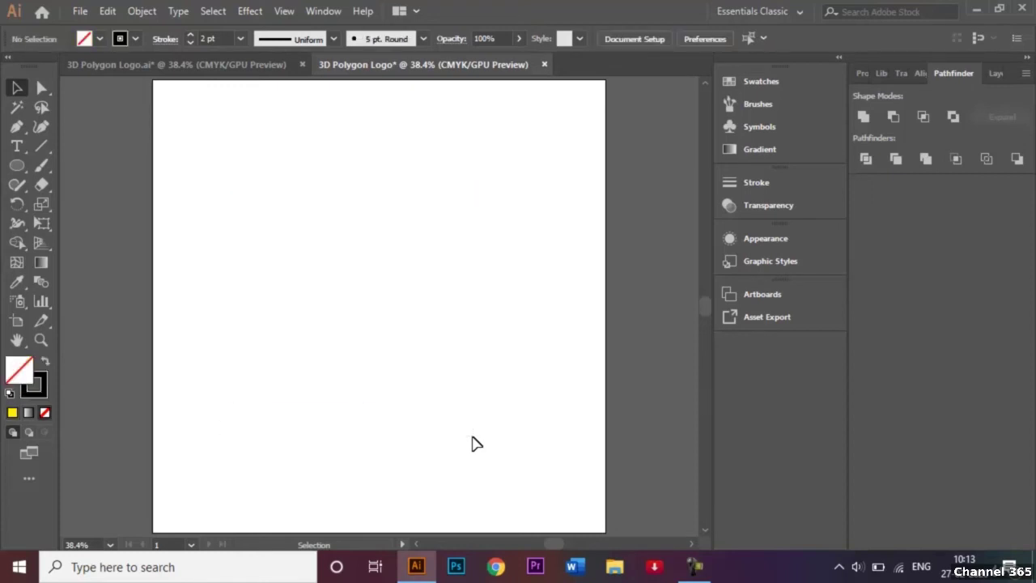
# Show all hidden artwork and shift the blue line 50 px to the left.
pyautogui.click(144, 12)
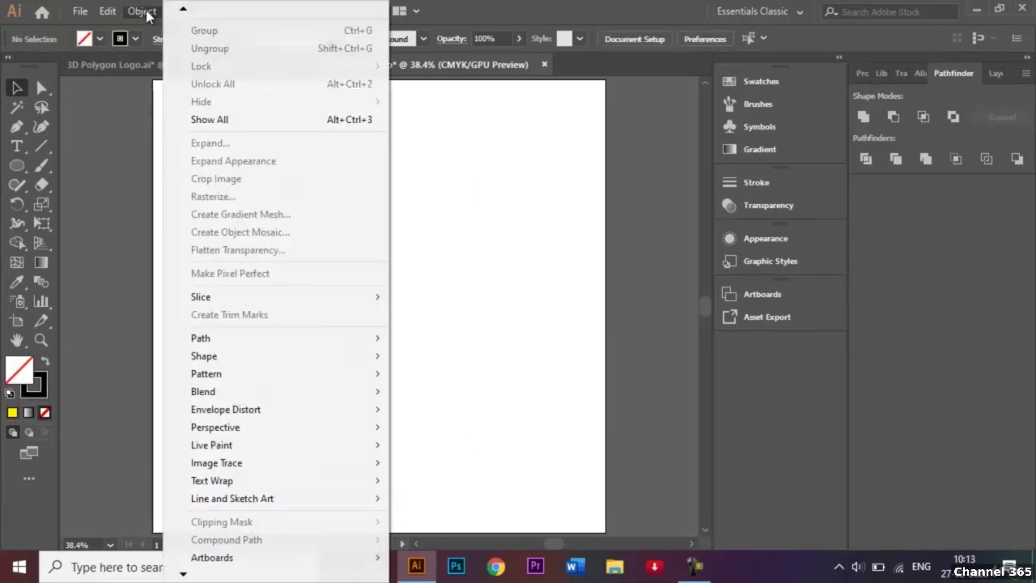
pyautogui.click(252, 119)
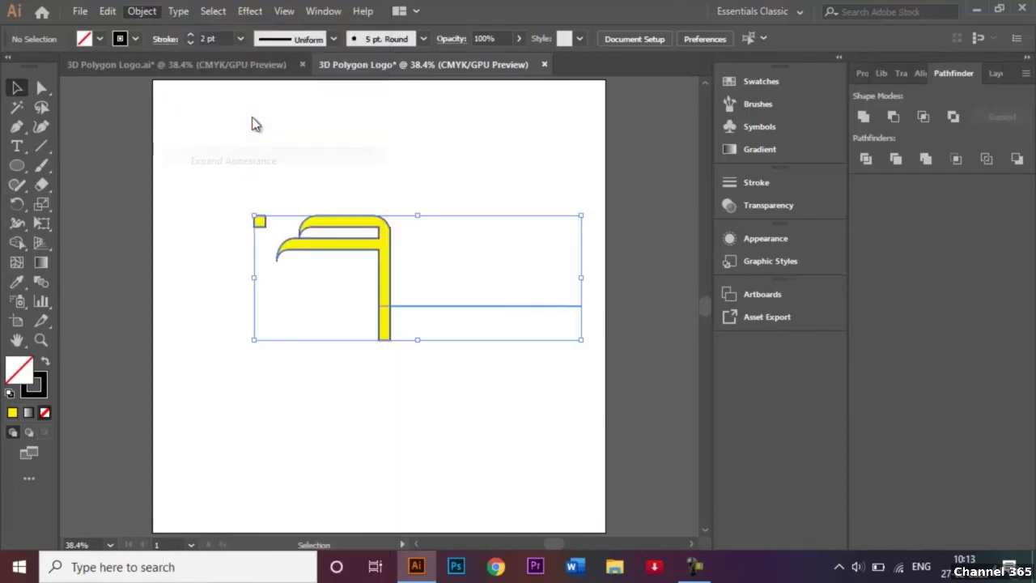
pyautogui.click(431, 149)
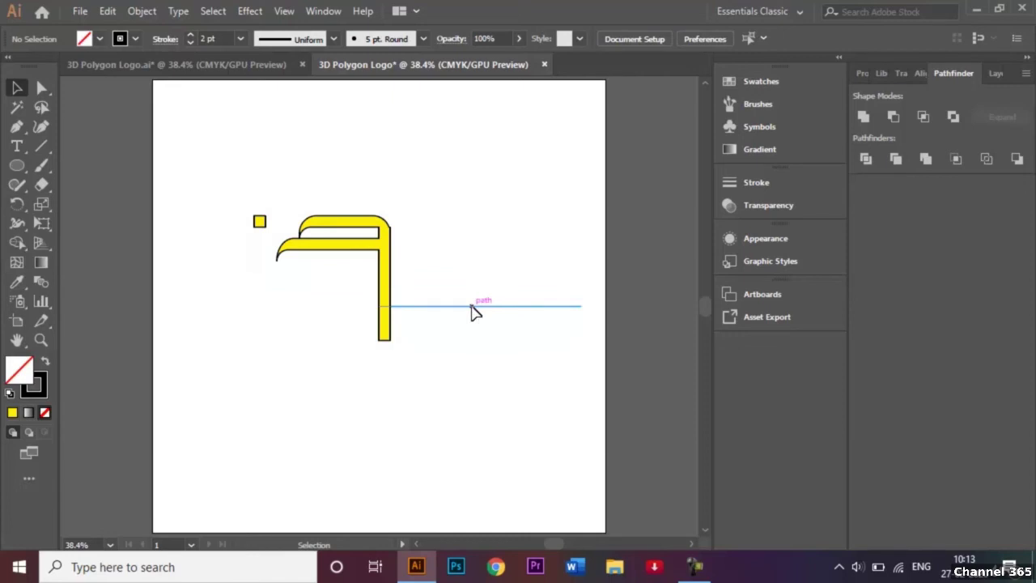
pyautogui.moveTo(472, 309); pyautogui.dragTo(451, 310)
pyautogui.click(472, 268)
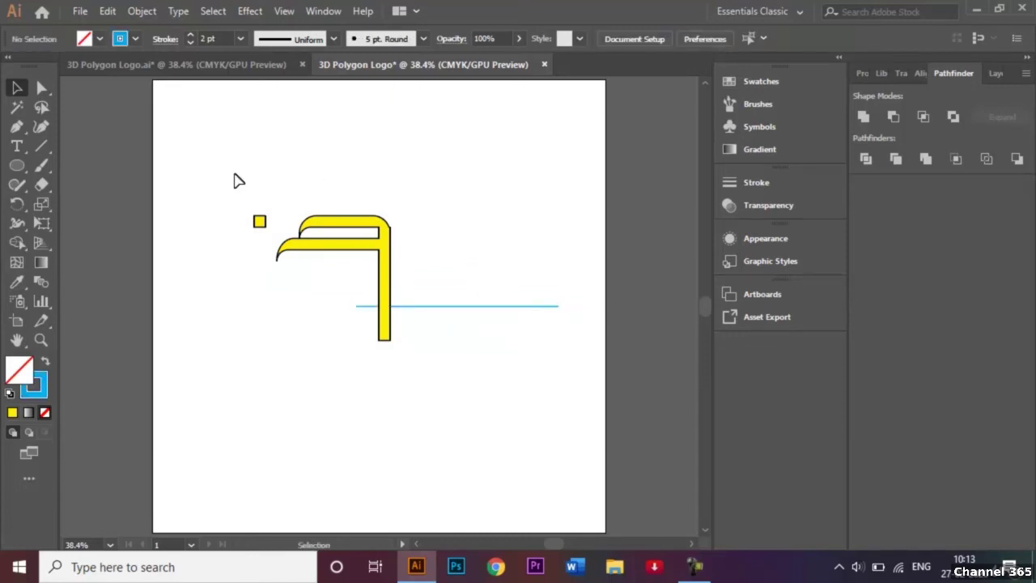
# Set the stroke of the yellow shapes, square and blue line to None.
pyautogui.moveTo(237, 184); pyautogui.dragTo(405, 311)
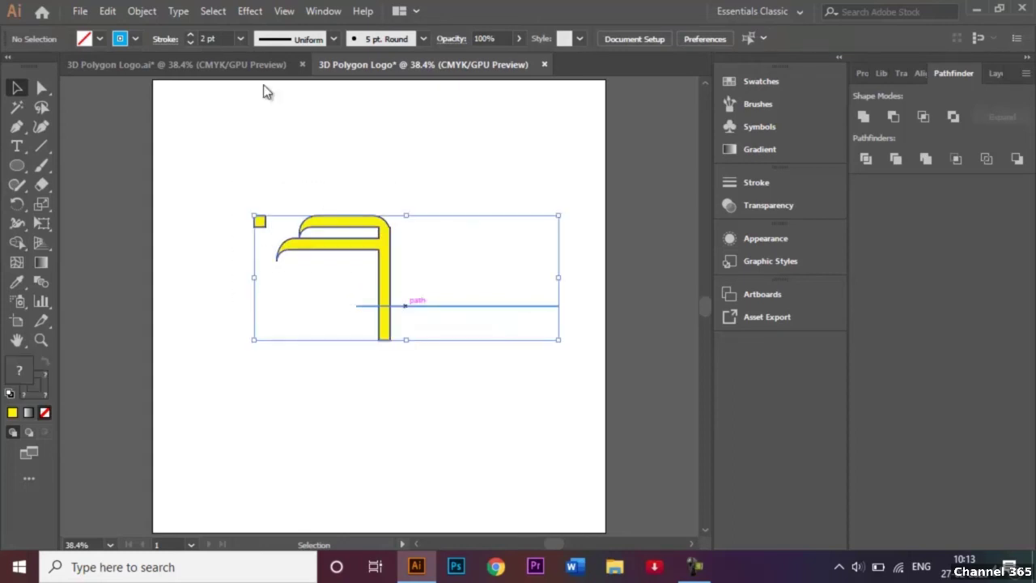
pyautogui.click(135, 39)
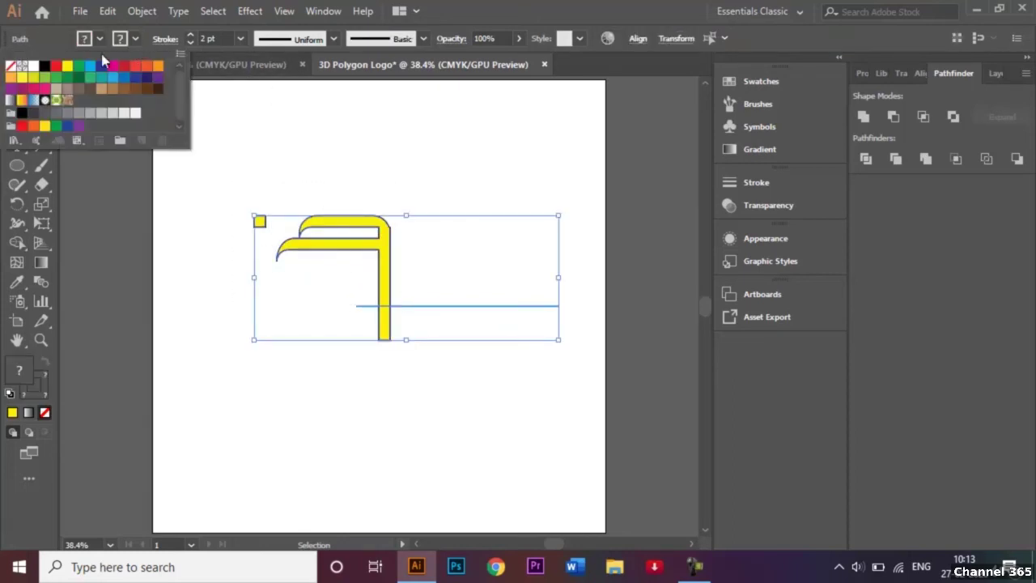
pyautogui.click(11, 66)
pyautogui.click(358, 171)
pyautogui.click(358, 171)
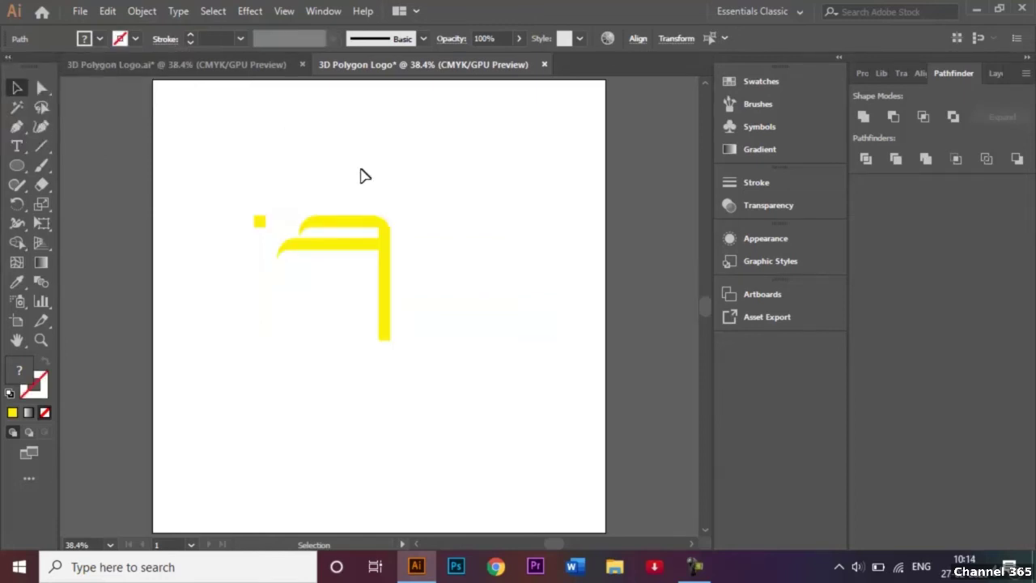
# Apply a gradient fill to the small yellow square after checking the reference logo.
pyautogui.click(259, 221)
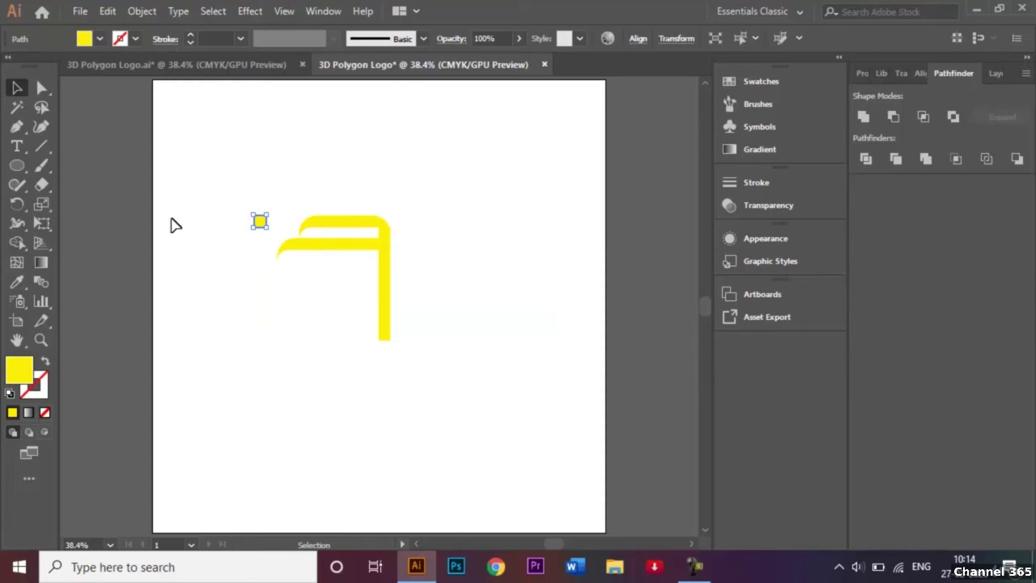
pyautogui.click(160, 67)
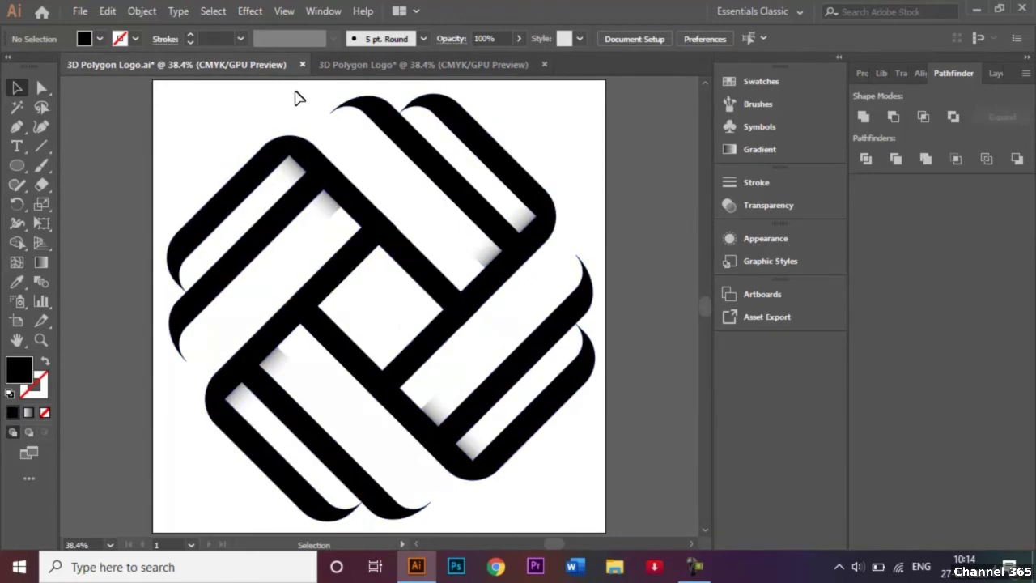
pyautogui.click(348, 66)
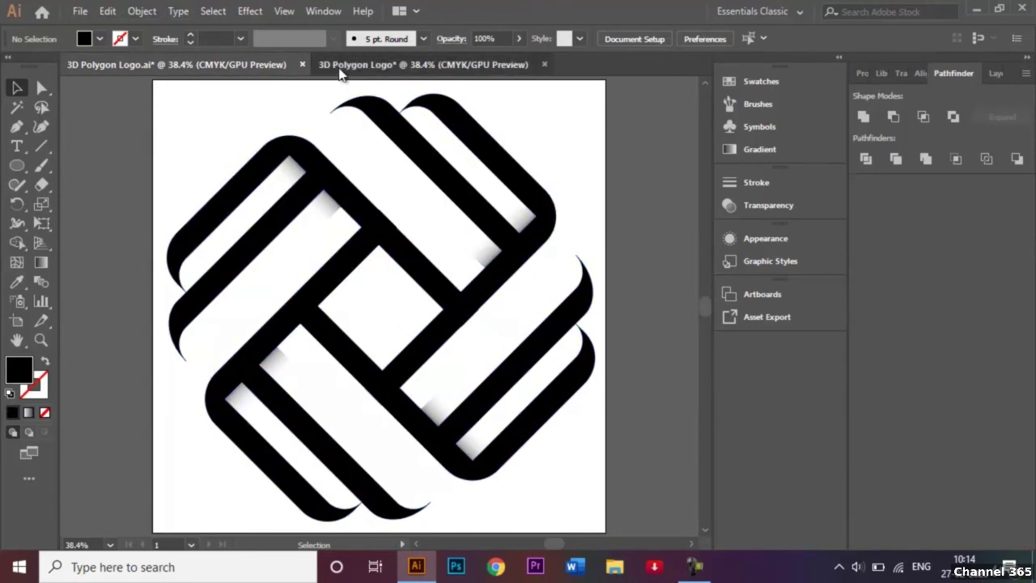
pyautogui.doubleClick(36, 261)
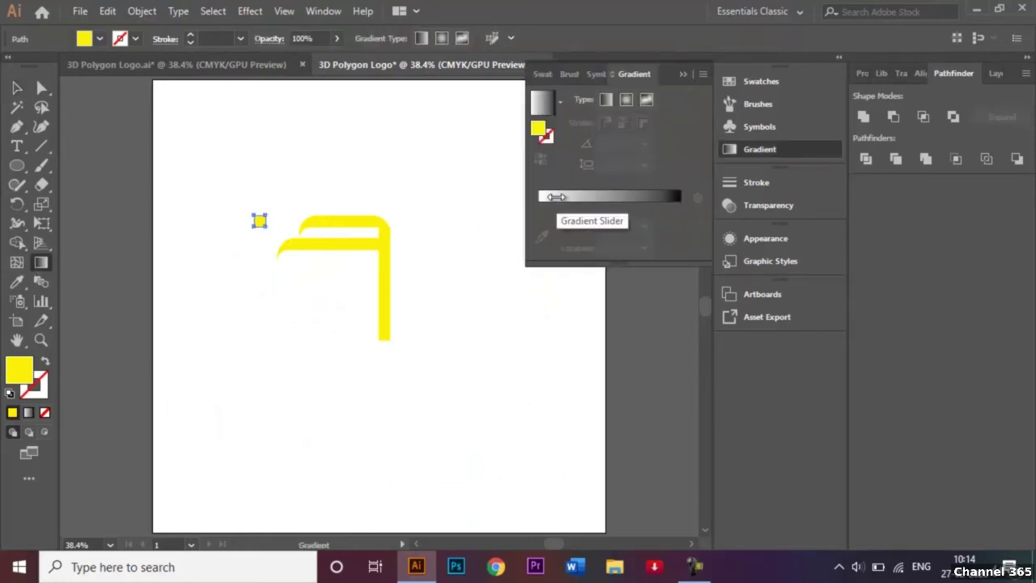
pyautogui.click(555, 197)
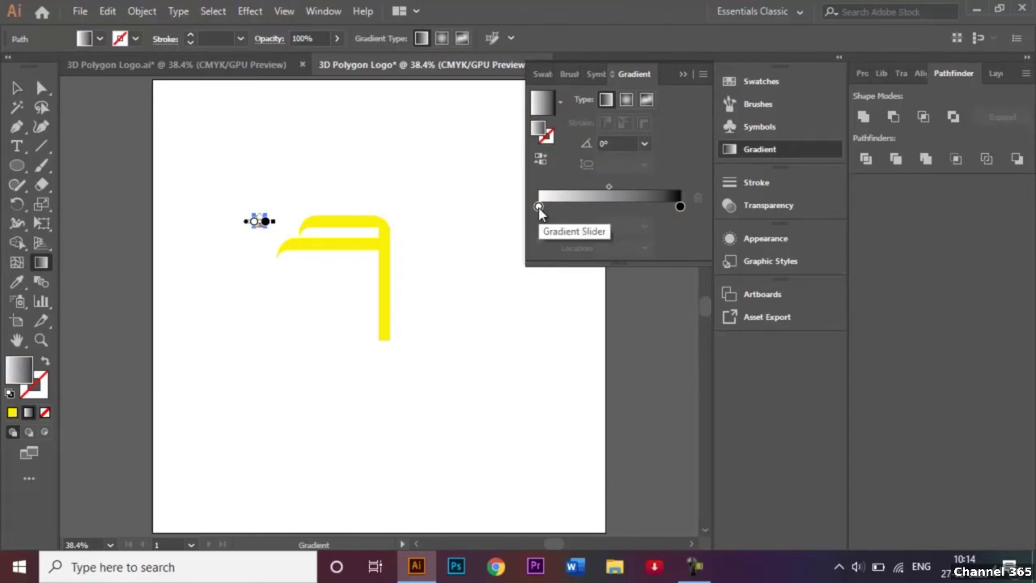
# Set the gradient's start stop to 0% opacity and the black end stop to 50%.
pyautogui.doubleClick(539, 207)
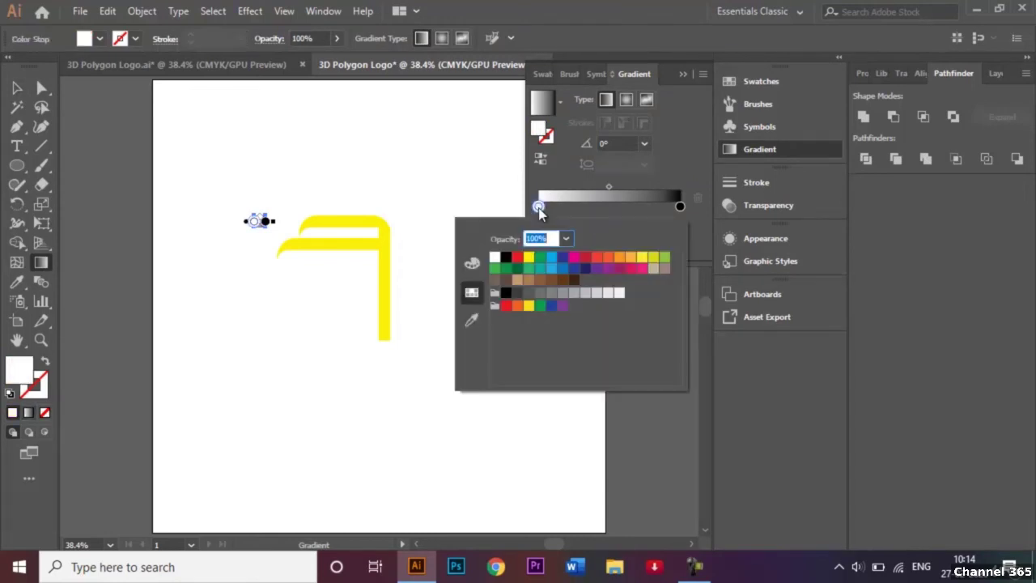
pyautogui.press('BackSpace')
pyautogui.write('0')
pyautogui.press('Return')
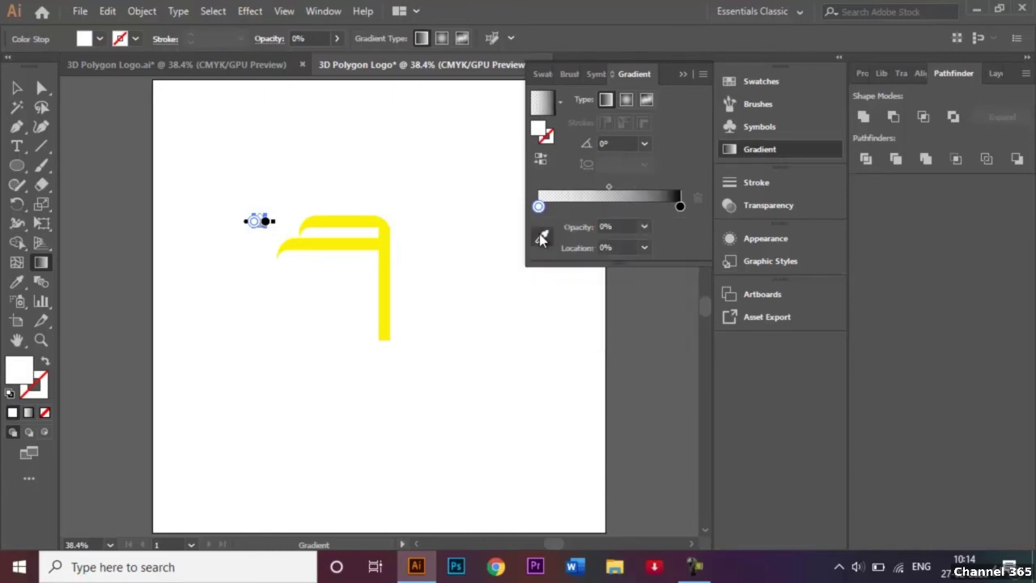
pyautogui.doubleClick(680, 207)
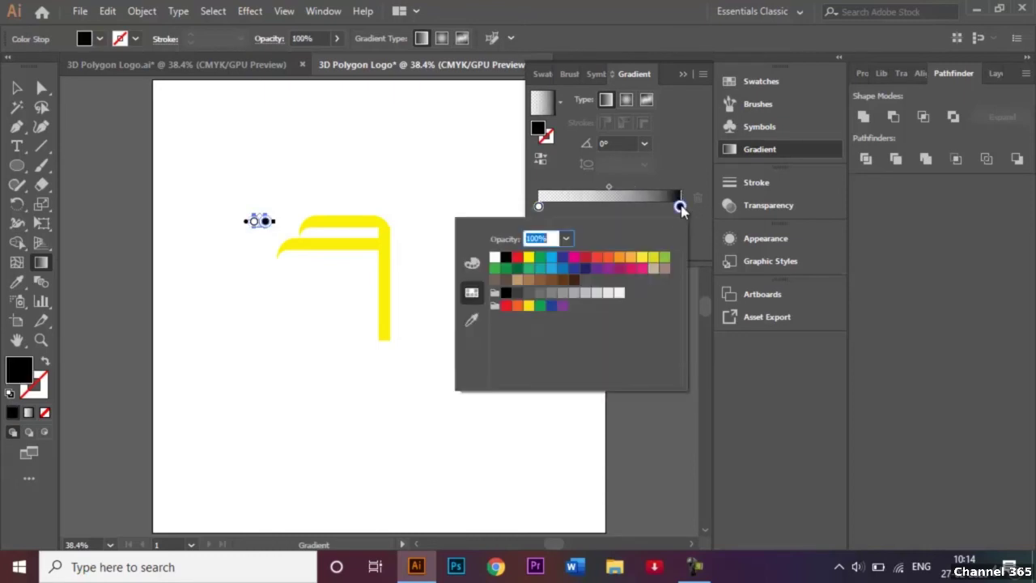
pyautogui.click(535, 235)
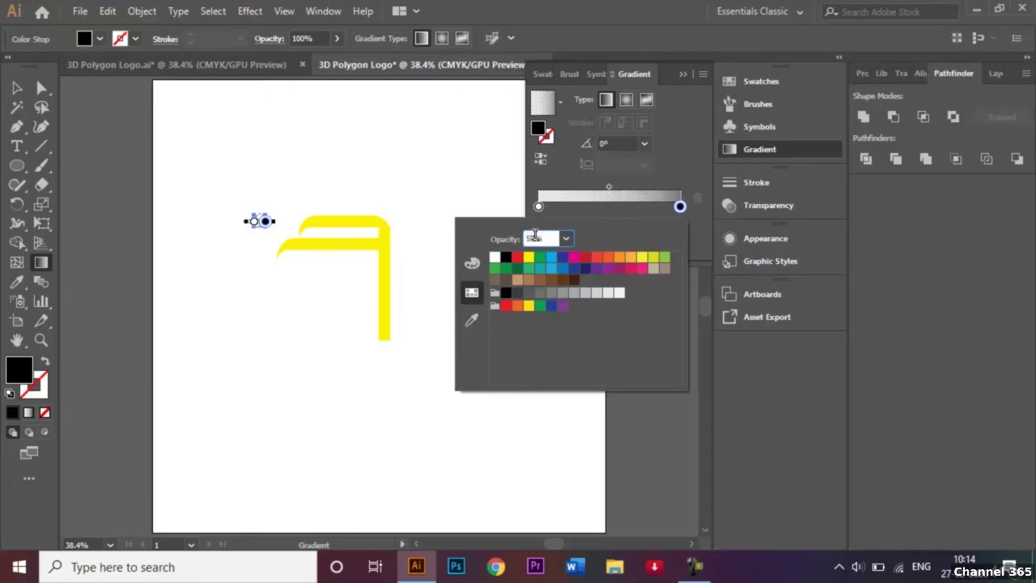
pyautogui.press('Return')
pyautogui.click(686, 75)
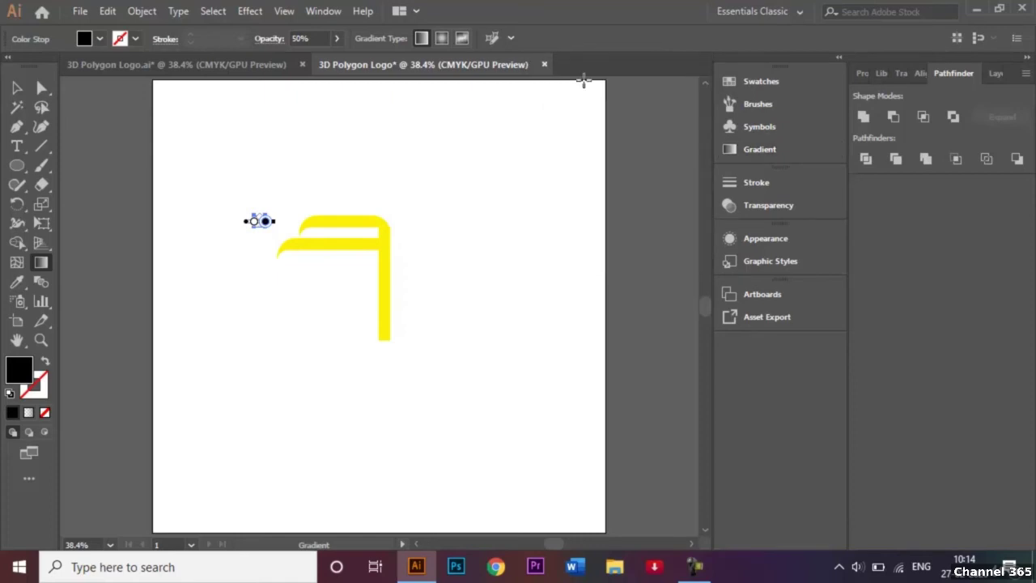
pyautogui.click(17, 88)
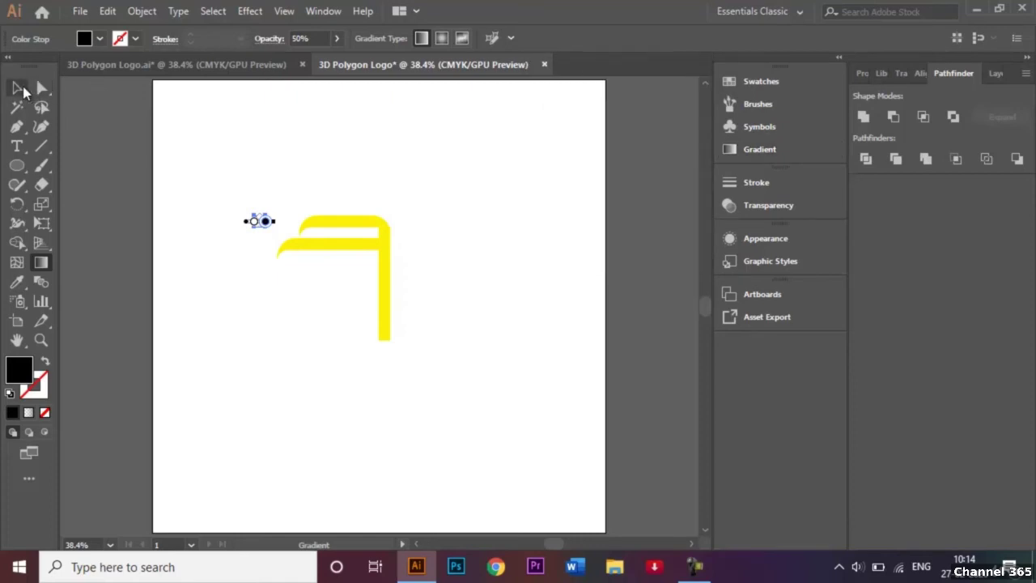
# Move the gradient square to the upper yellow bar's inner corner.
pyautogui.click(273, 173)
pyautogui.moveTo(256, 216); pyautogui.dragTo(377, 237)
pyautogui.click(407, 242)
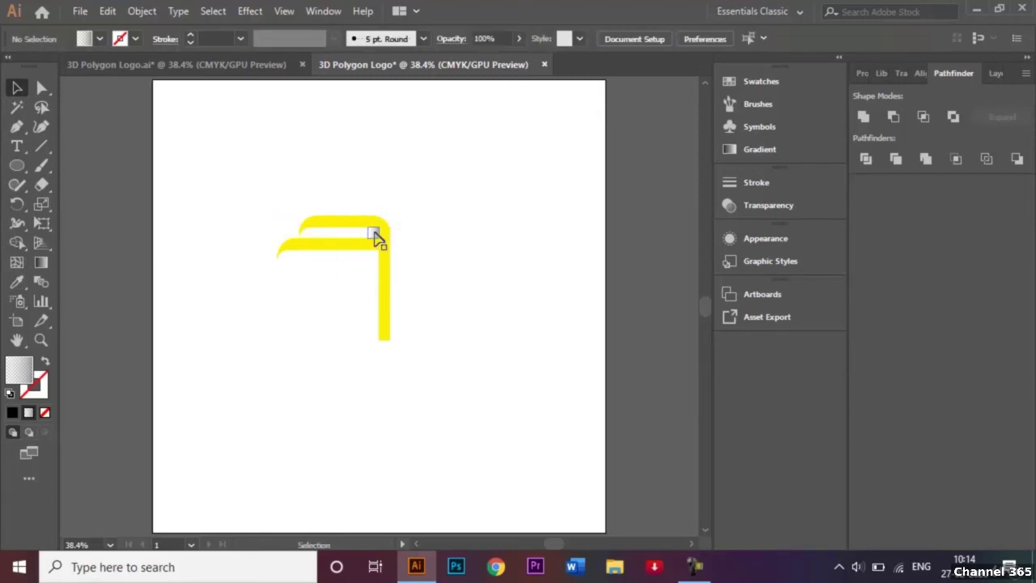
# Alt-drag a copy of the gradient square down to the lower bar's corner.
pyautogui.click(374, 235)
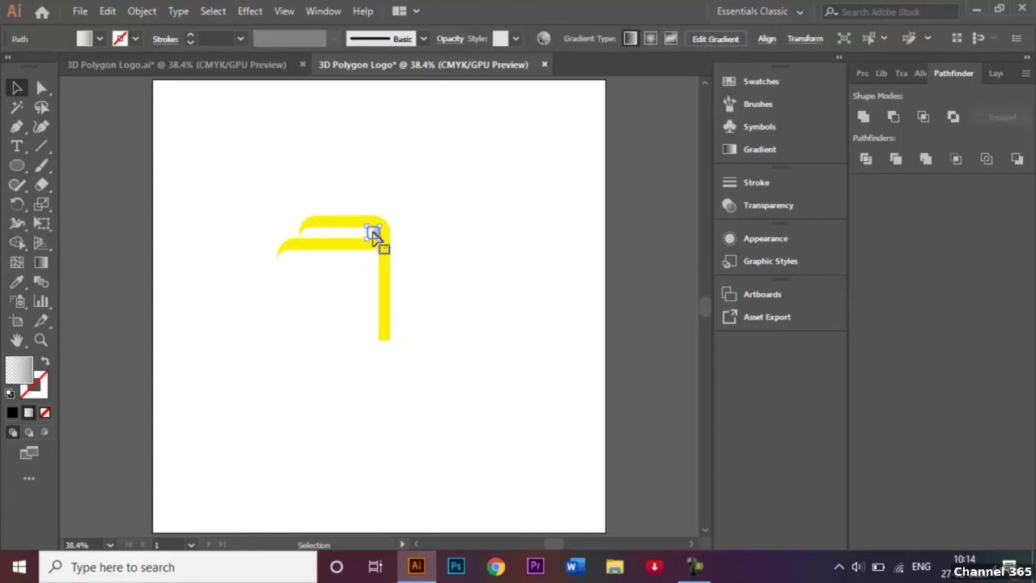
pyautogui.moveTo(374, 235); pyautogui.dragTo(378, 260)
pyautogui.click(434, 255)
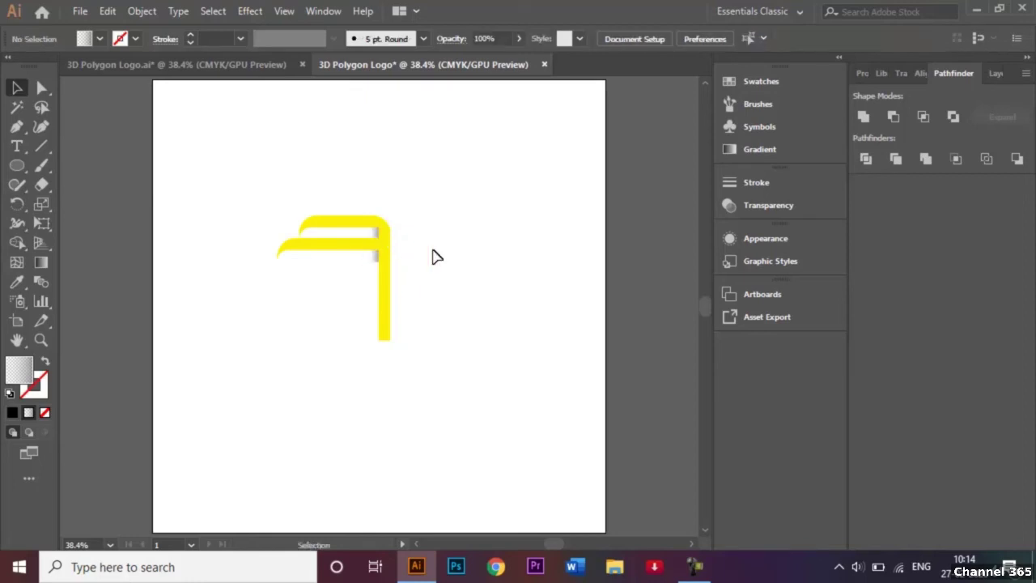
pyautogui.click(416, 305)
# Give the horizontal line a blue stroke and lower it to the vertical bar's bottom end.
pyautogui.click(134, 40)
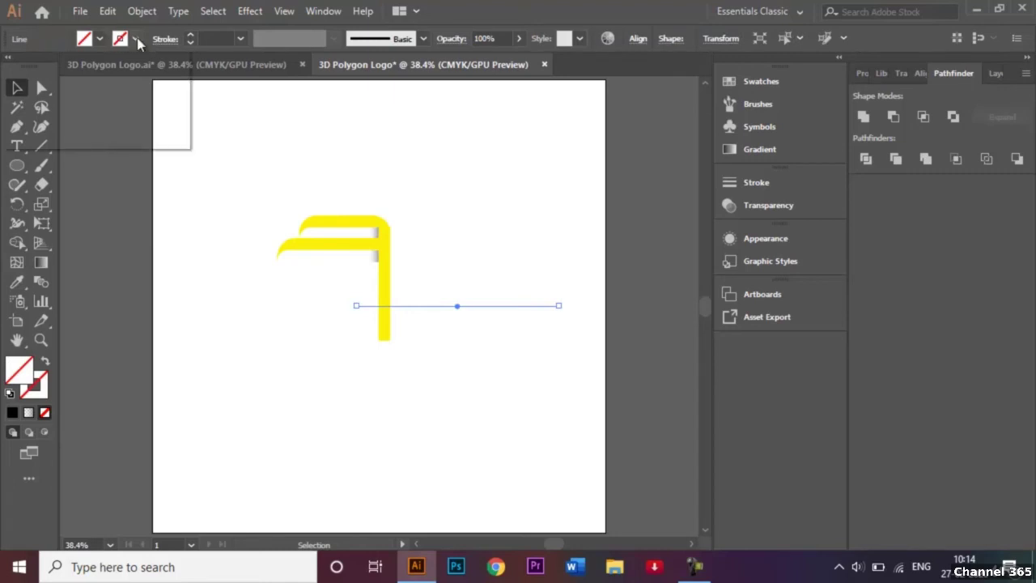
pyautogui.click(90, 67)
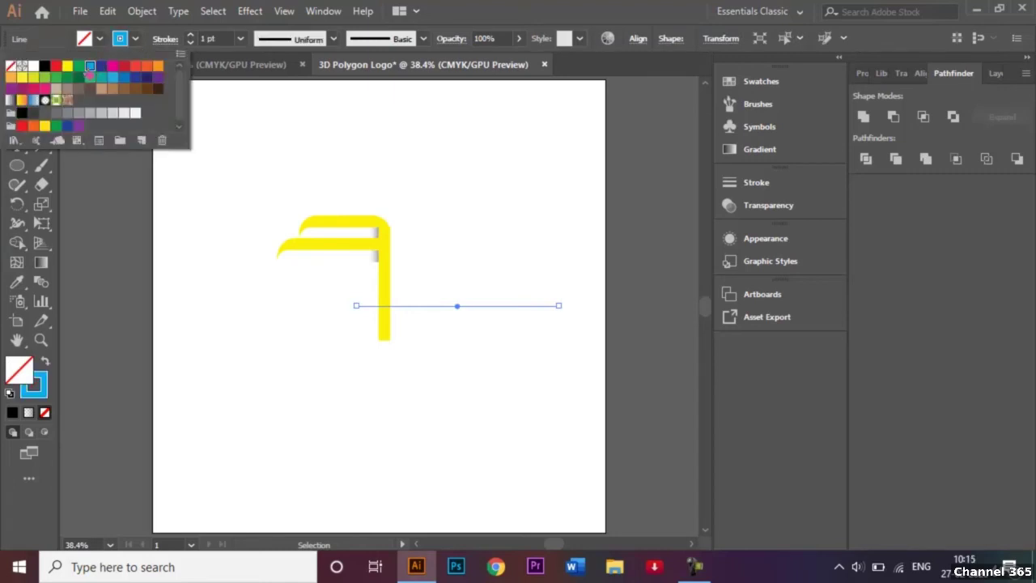
pyautogui.click(462, 195)
pyautogui.click(492, 231)
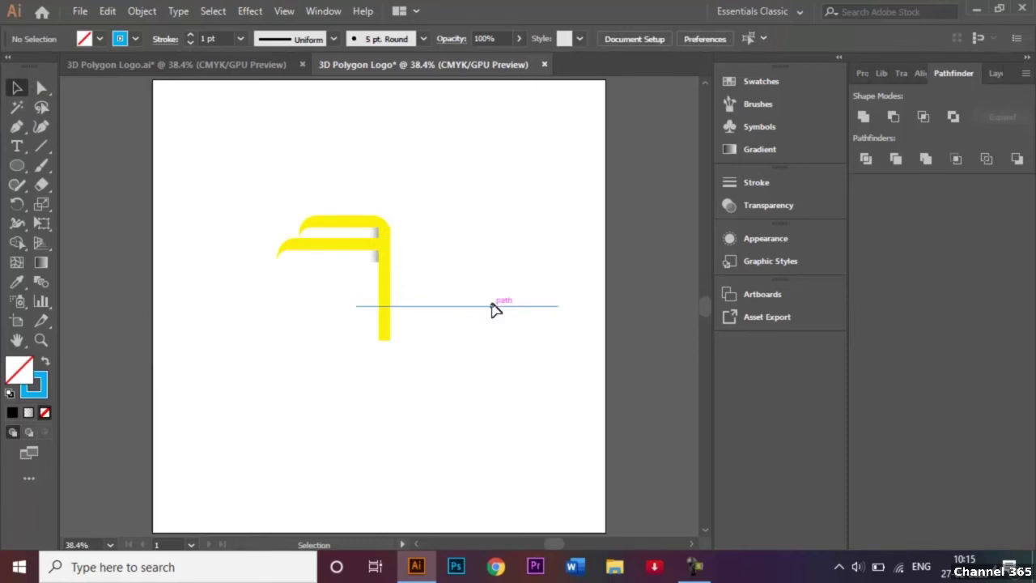
pyautogui.moveTo(494, 308); pyautogui.dragTo(495, 332)
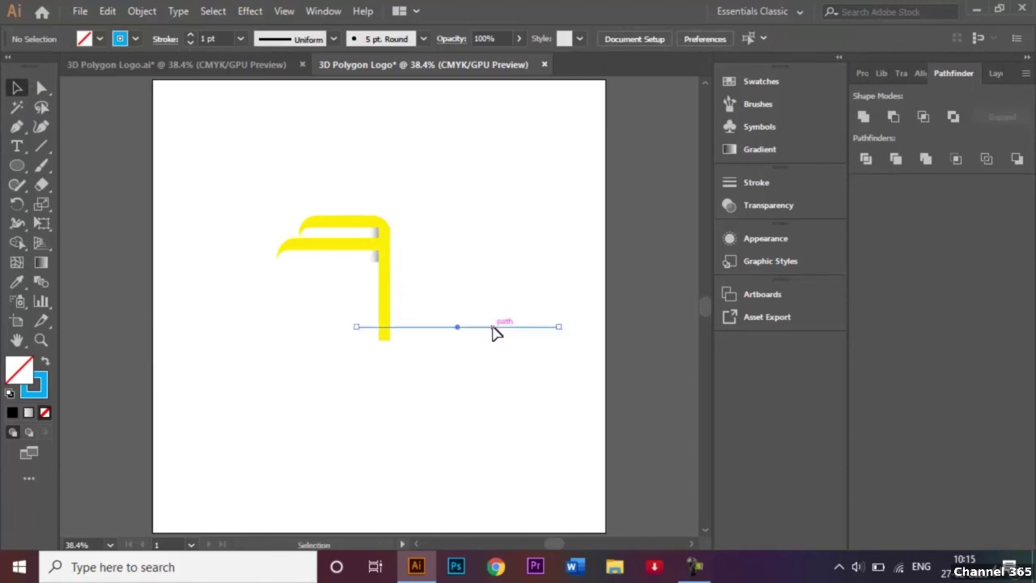
pyautogui.click(527, 280)
pyautogui.moveTo(317, 194); pyautogui.dragTo(396, 288)
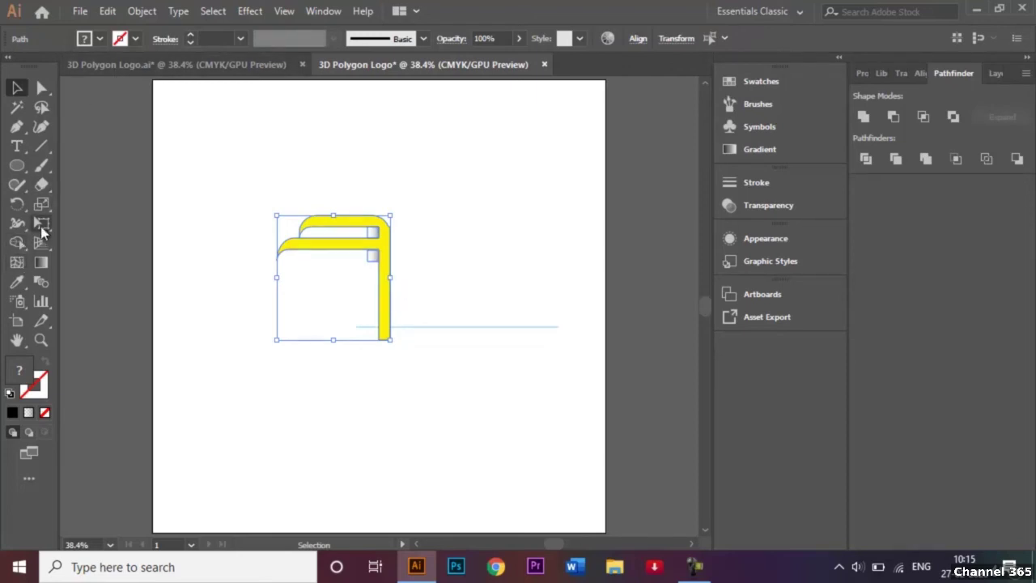
# Rotate-copy the bar shapes 90° around the guide line's left end, repeated twice with Ctrl+D.
pyautogui.click(17, 206)
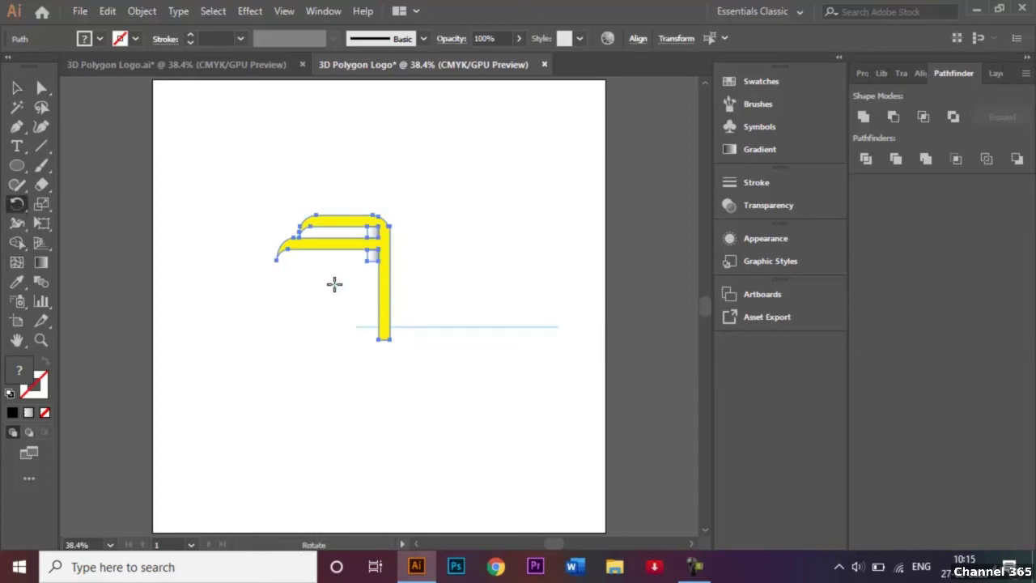
pyautogui.keyDown('alt'); pyautogui.click(355, 325); pyautogui.keyUp('alt')
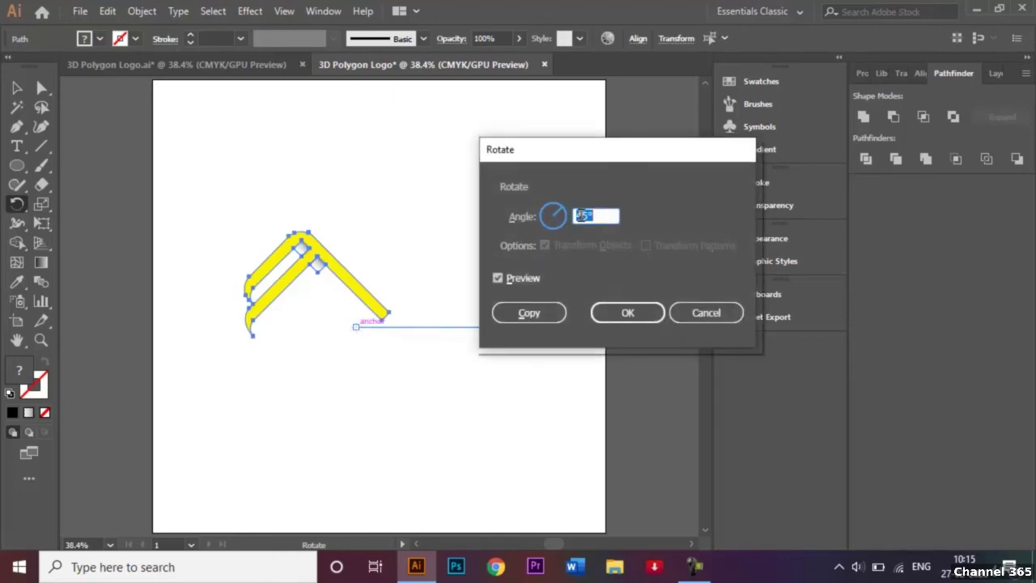
pyautogui.press('BackSpace')
pyautogui.write('90')
pyautogui.click(550, 312)
pyautogui.hotkey('ctrl', 'd')
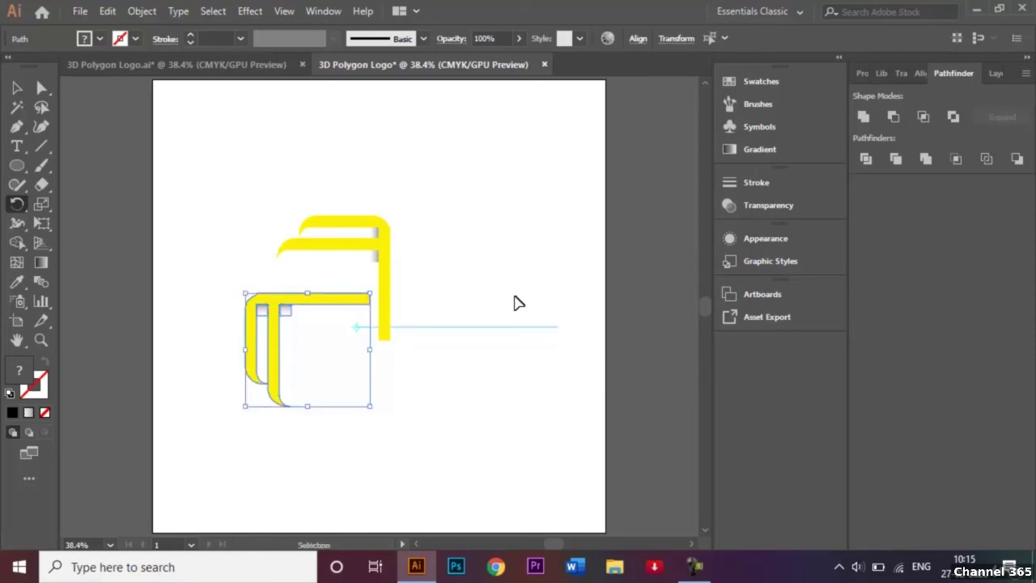
pyautogui.hotkey('ctrl', 'd')
pyautogui.hotkey('ctrl', 'd')
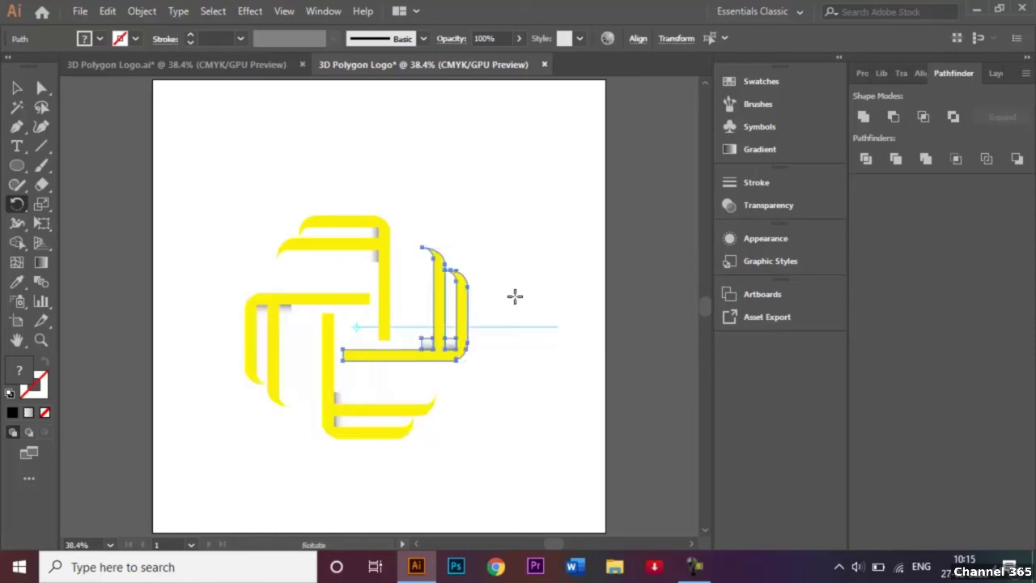
pyautogui.click(16, 88)
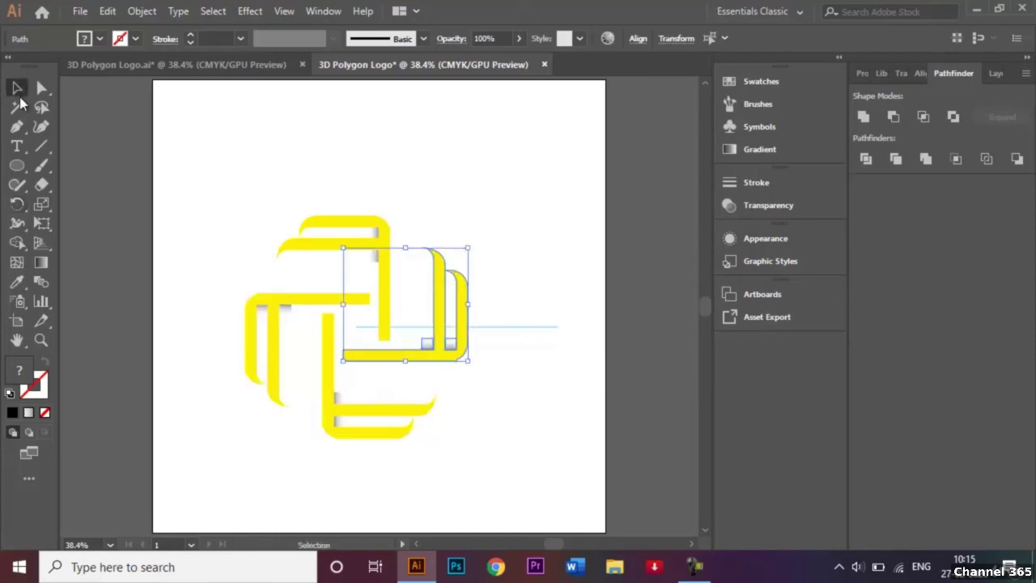
# Drag the left bar piece right toward the centre of the pinwheel.
pyautogui.click(328, 275)
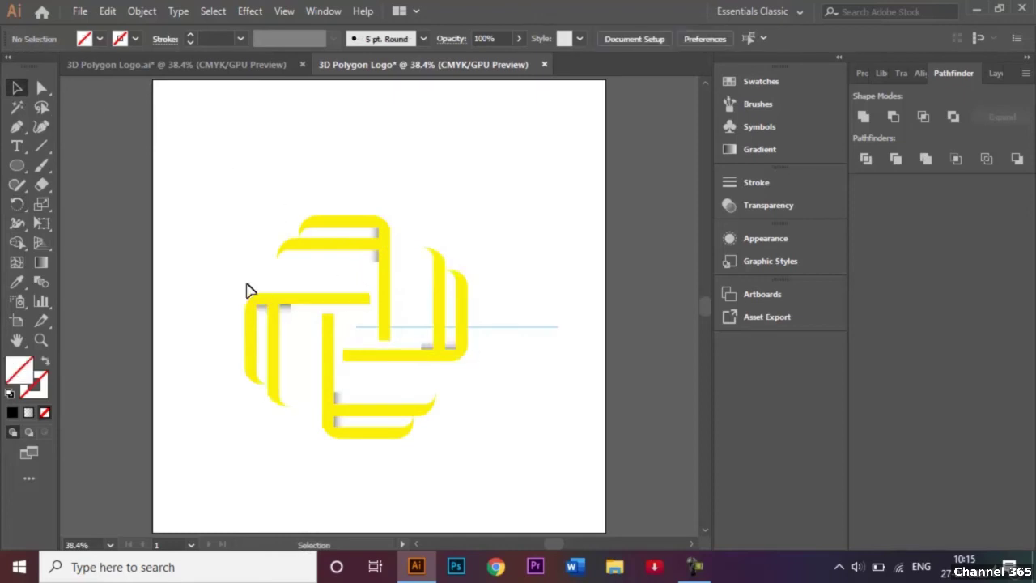
pyautogui.click(285, 346)
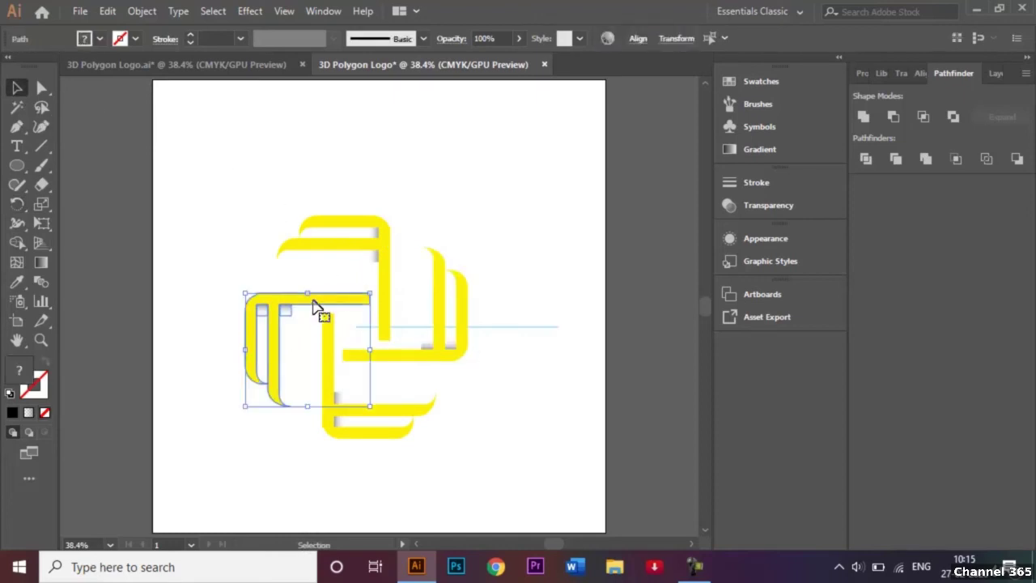
pyautogui.moveTo(318, 304); pyautogui.dragTo(340, 300)
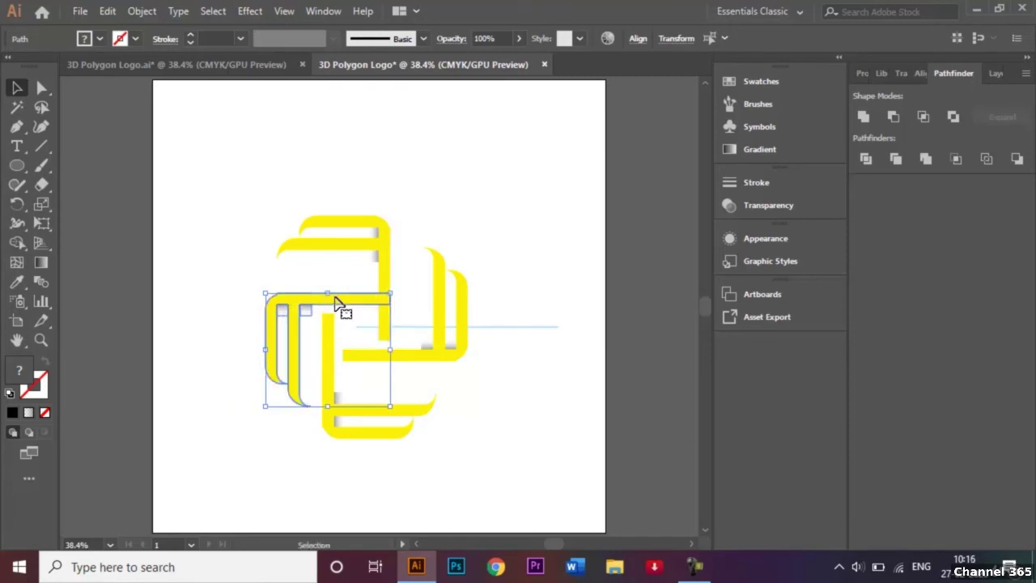
pyautogui.click(437, 293)
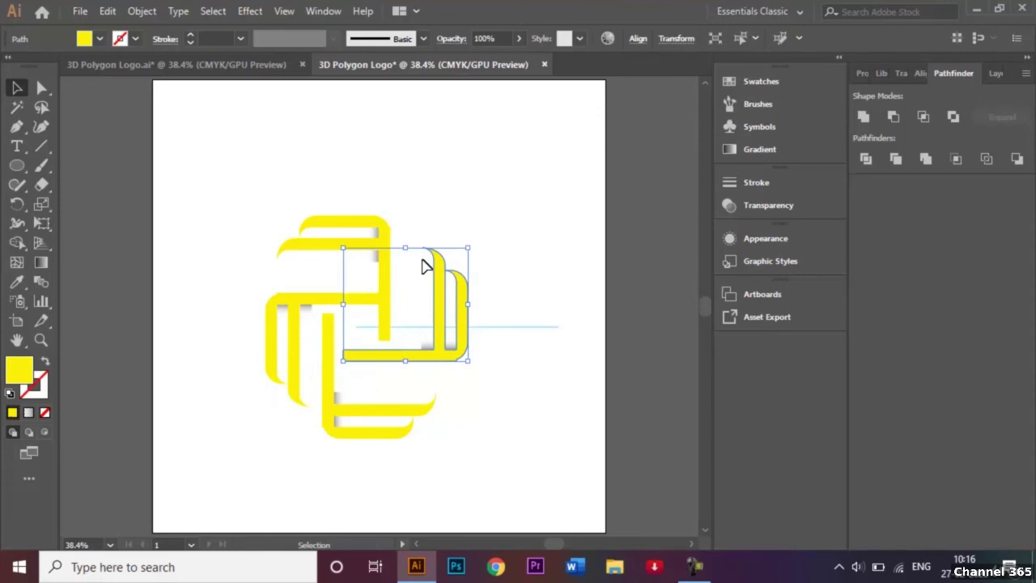
pyautogui.scroll(2, 458, 421)
pyautogui.click(458, 421)
pyautogui.scroll(5, 459, 421)
pyautogui.scroll(-7, 523, 418)
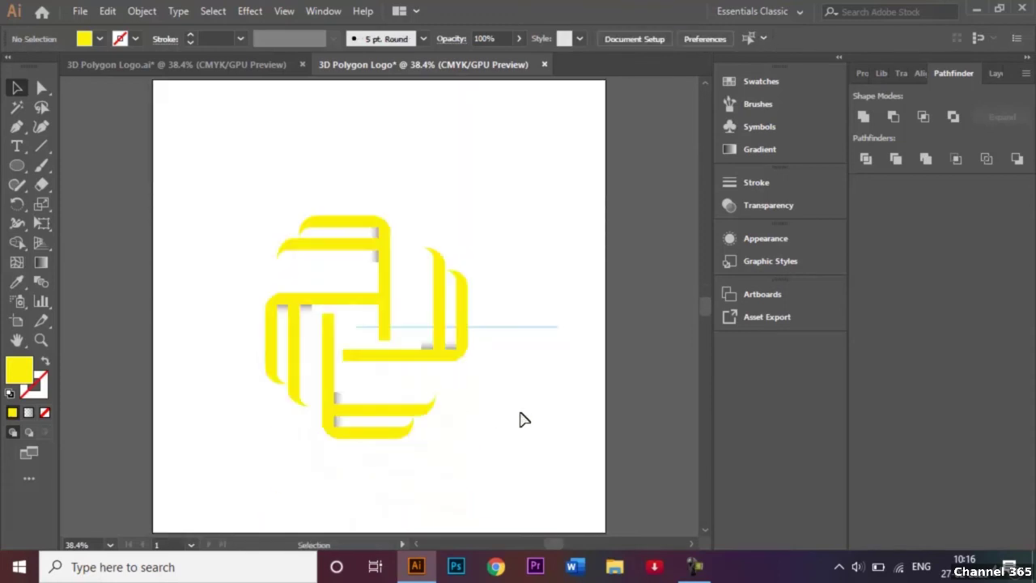
# Nudge the bottom bar piece right and up with the arrow keys to interlock.
pyautogui.click(326, 393)
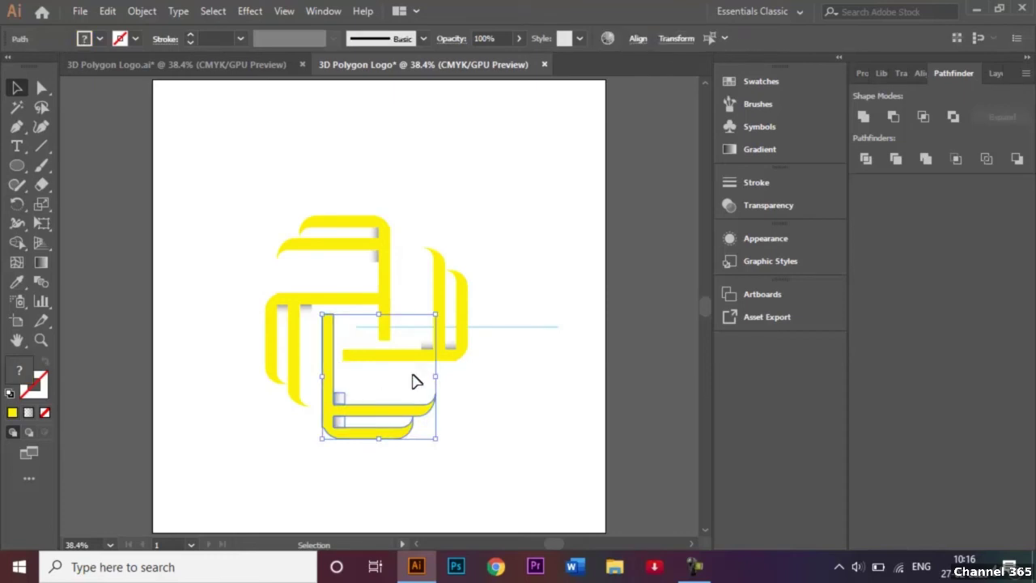
pyautogui.press('Right')
pyautogui.press('Right')
pyautogui.press('Up')
pyautogui.press('Up')
pyautogui.press('Up')
pyautogui.press('Up')
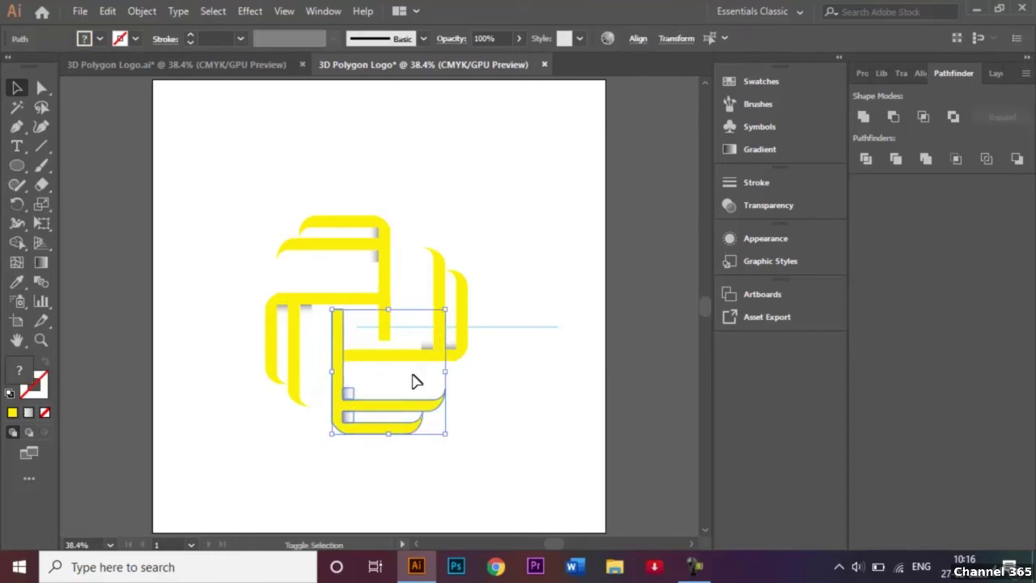
pyautogui.press('Up')
pyautogui.press('Up')
pyautogui.press('Up')
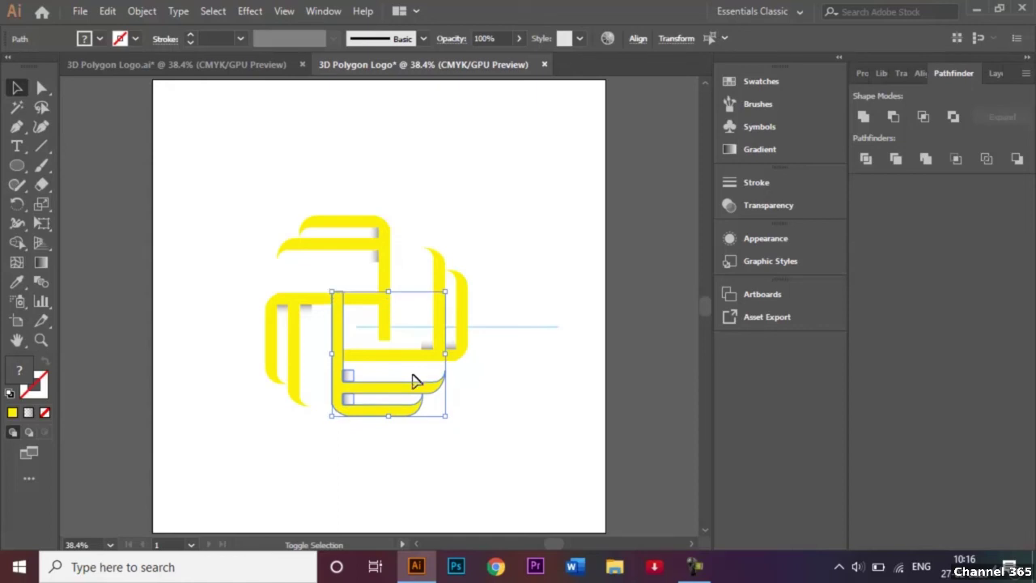
pyautogui.press('Down')
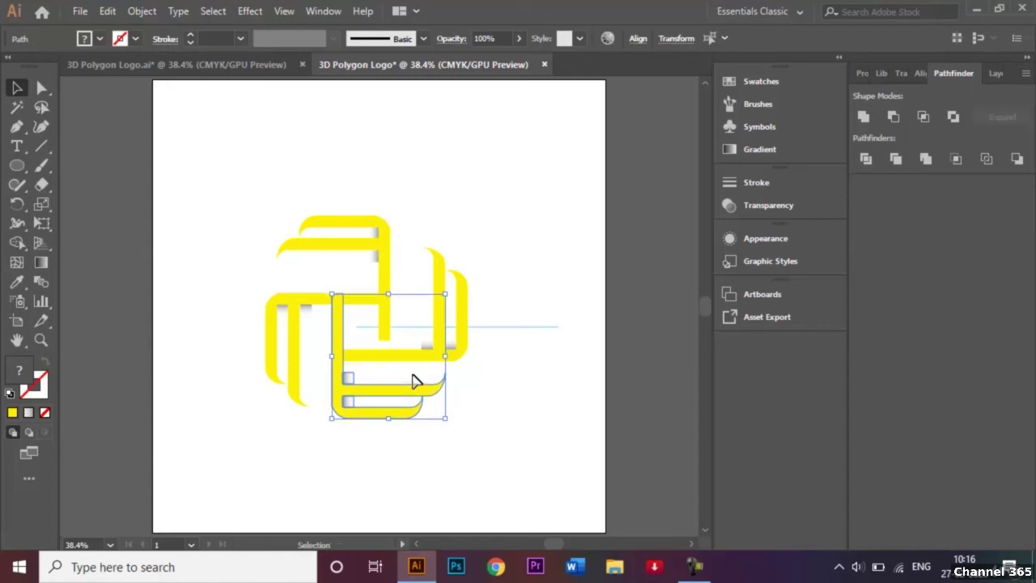
pyautogui.click(445, 217)
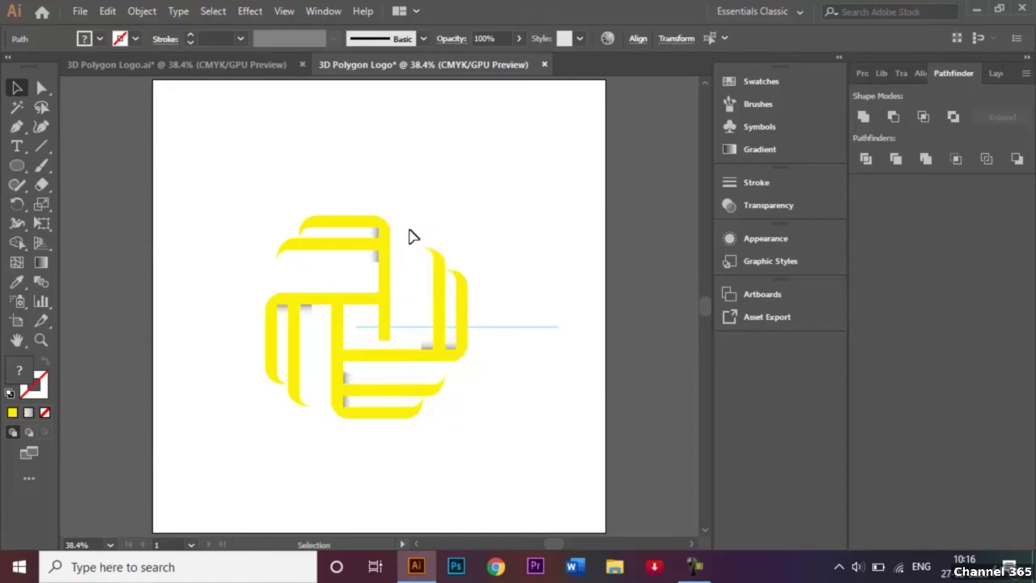
# Nudge the right-hand bar piece up and left into place with the arrow keys.
pyautogui.moveTo(409, 233); pyautogui.dragTo(465, 326)
pyautogui.click(505, 371)
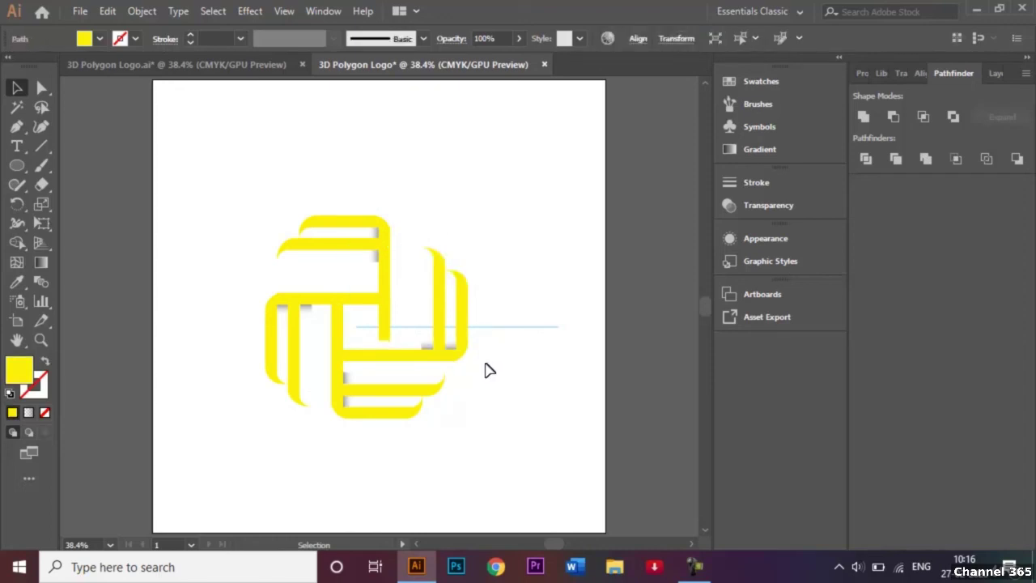
pyautogui.moveTo(486, 363); pyautogui.dragTo(421, 348)
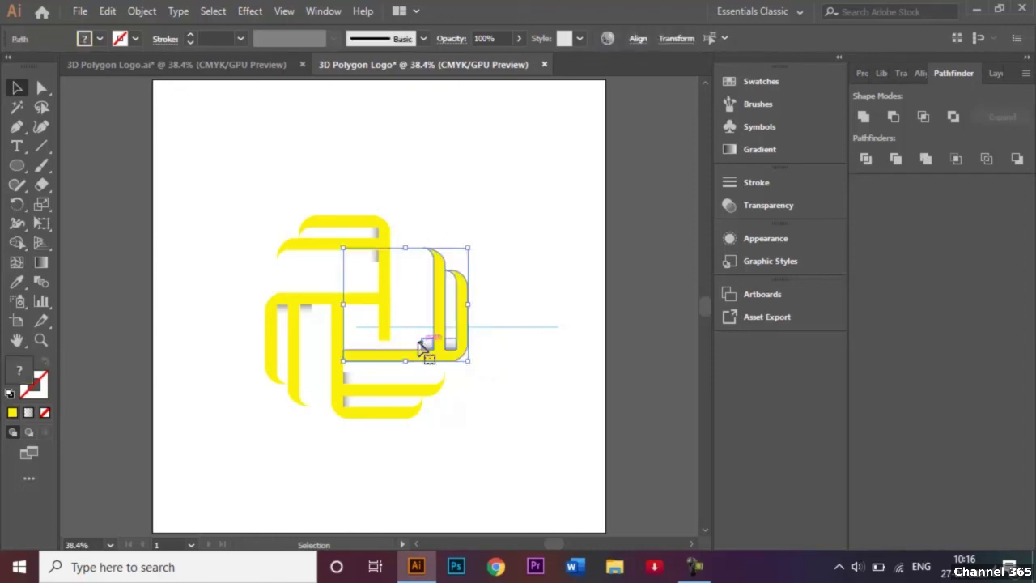
pyautogui.press('Up')
pyautogui.press('Up')
pyautogui.press('Up')
pyautogui.press('Up')
pyautogui.press('Up')
pyautogui.press('Up')
pyautogui.press('Up')
pyautogui.press('Up')
pyautogui.press('Up')
pyautogui.press('Up')
pyautogui.press('Up')
pyautogui.press('Up')
pyautogui.press('Up')
pyautogui.press('Up')
pyautogui.press('Up')
pyautogui.press('Up')
pyautogui.press('Up')
pyautogui.press('Up')
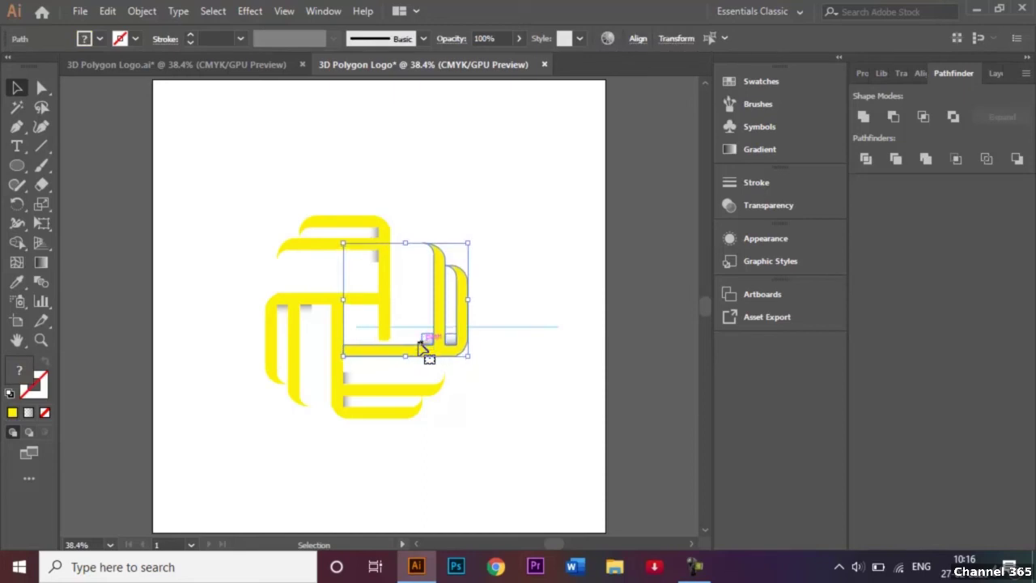
pyautogui.press('Up')
pyautogui.press('Up')
pyautogui.press('Up')
pyautogui.press('Up')
pyautogui.press('Up')
pyautogui.press('Up')
pyautogui.press('Up')
pyautogui.press('Up')
pyautogui.press('Up')
pyautogui.press('Up')
pyautogui.press('Up')
pyautogui.press('Up')
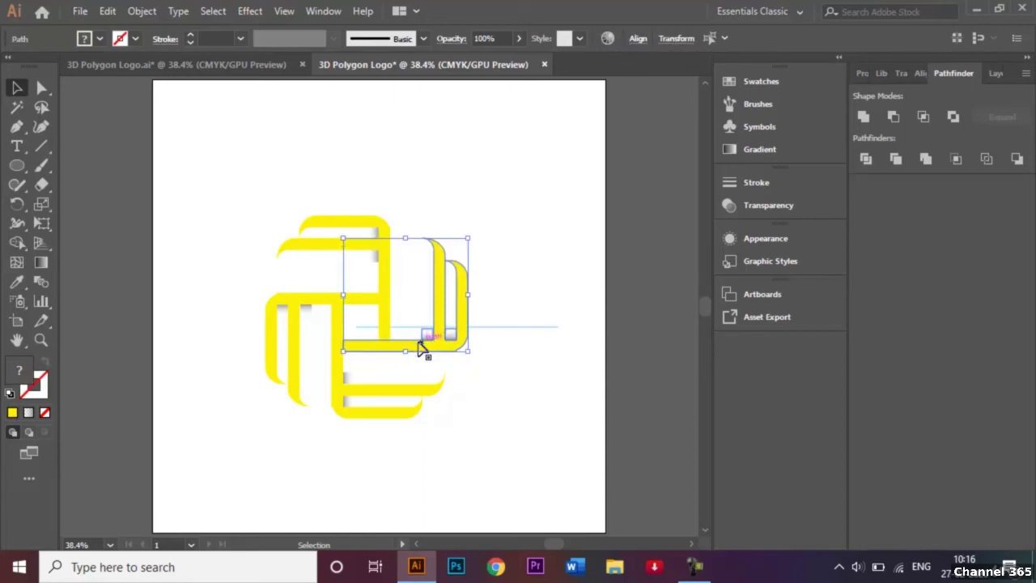
pyautogui.press('Up')
pyautogui.press('Up')
pyautogui.press('Up')
pyautogui.press('Up')
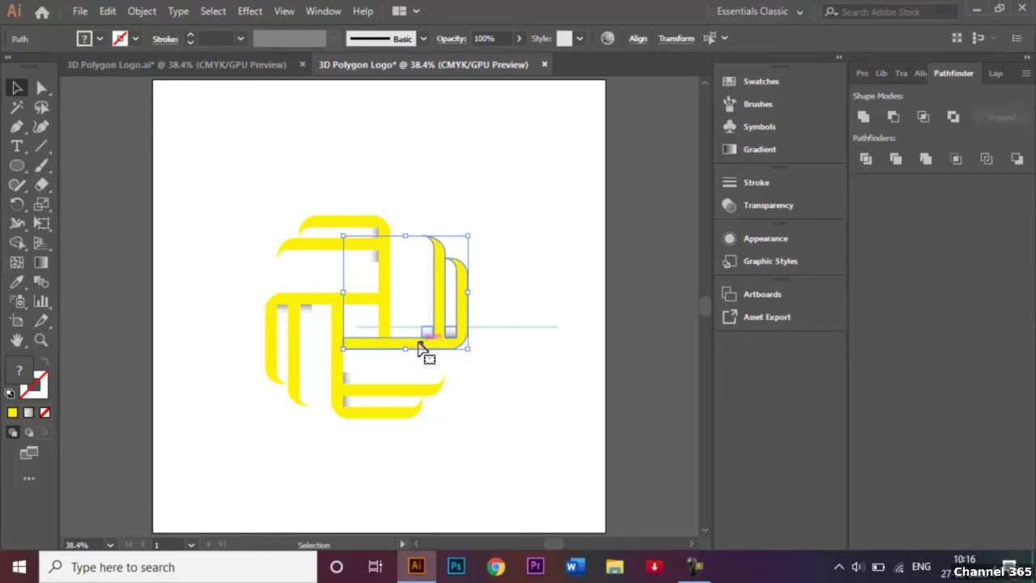
pyautogui.press('Left')
pyautogui.press('Left')
pyautogui.press('Left')
pyautogui.press('Left')
pyautogui.press('Left')
pyautogui.press('Left')
pyautogui.press('Left')
pyautogui.press('Left')
pyautogui.press('Left')
pyautogui.press('Left')
pyautogui.press('Left')
pyautogui.press('Left')
pyautogui.press('Left')
pyautogui.press('Left')
pyautogui.press('Left')
pyautogui.press('Left')
pyautogui.press('Left')
pyautogui.press('Left')
pyautogui.press('Left')
pyautogui.press('Left')
pyautogui.press('Left')
pyautogui.press('Left')
pyautogui.press('Left')
pyautogui.press('Left')
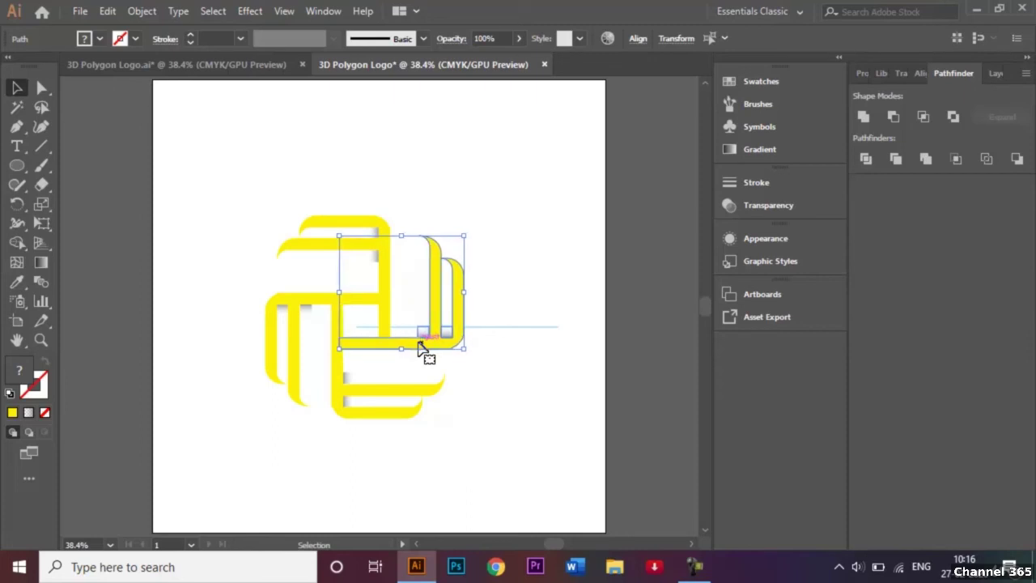
pyautogui.press('Left')
pyautogui.press('Left')
pyautogui.press('Left')
pyautogui.press('Left')
pyautogui.press('Left')
pyautogui.press('Left')
pyautogui.press('Left')
pyautogui.press('Left')
pyautogui.press('Left')
pyautogui.press('Left')
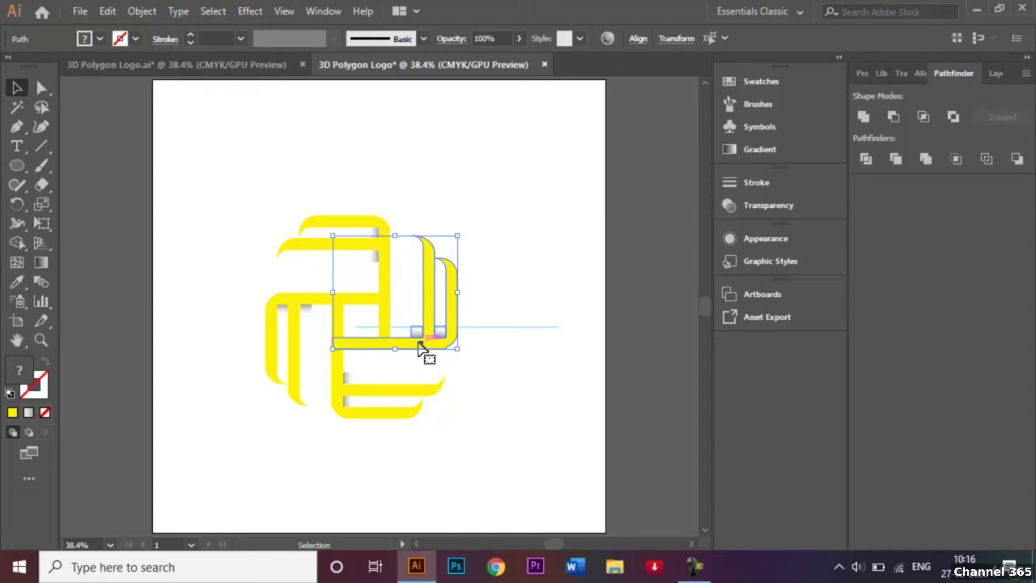
pyautogui.click(526, 227)
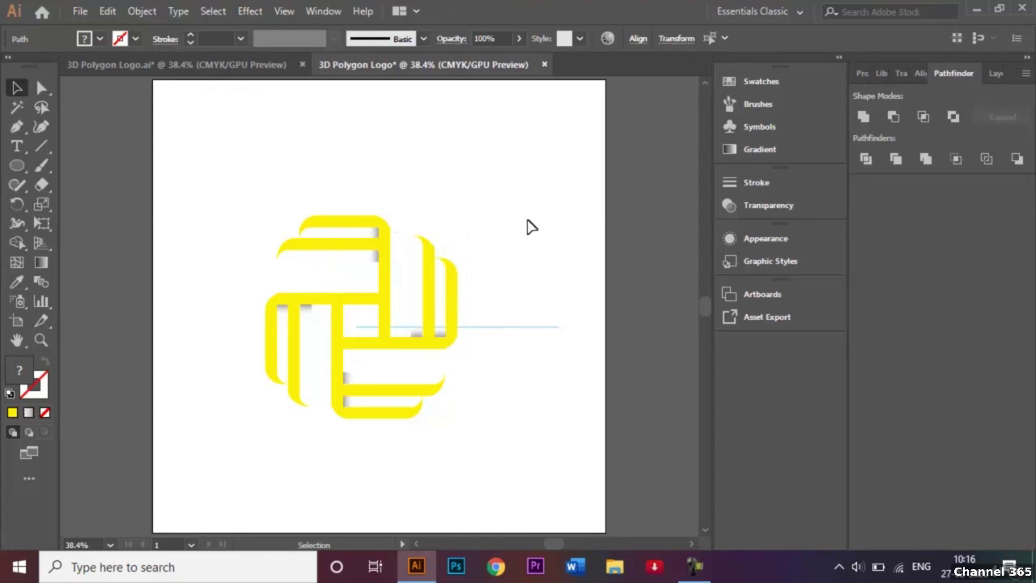
# Delete the stray blue line and select all four logo pieces.
pyautogui.click(534, 332)
pyautogui.press('Delete')
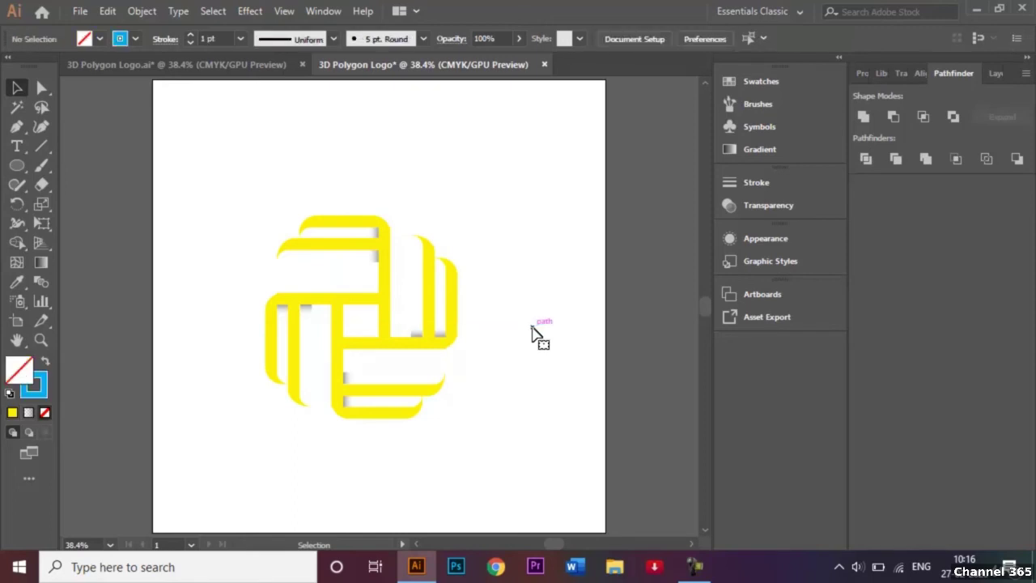
pyautogui.moveTo(472, 442); pyautogui.dragTo(234, 213)
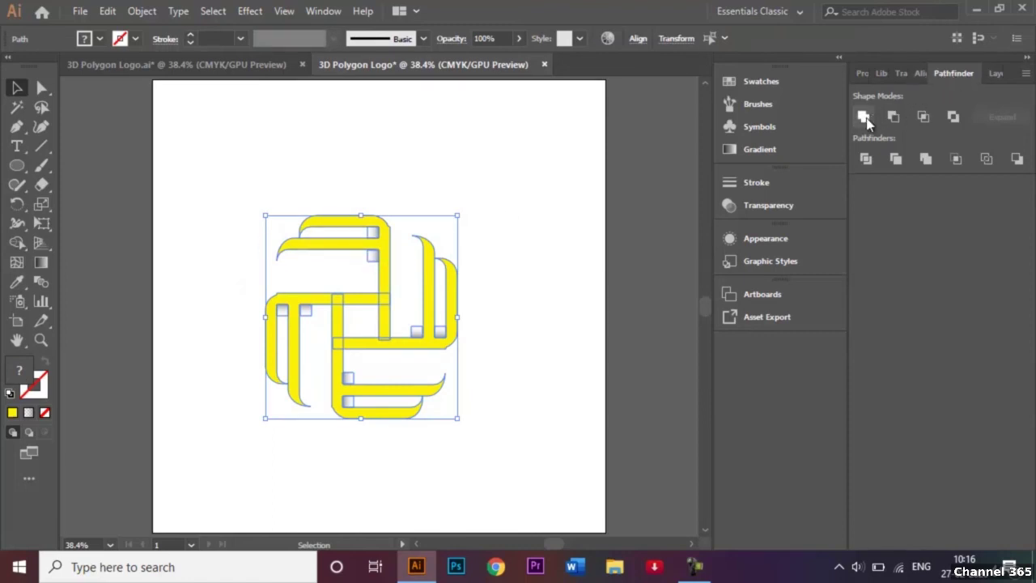
# Select the four bar pieces and merge them into one shape.
pyautogui.click(636, 157)
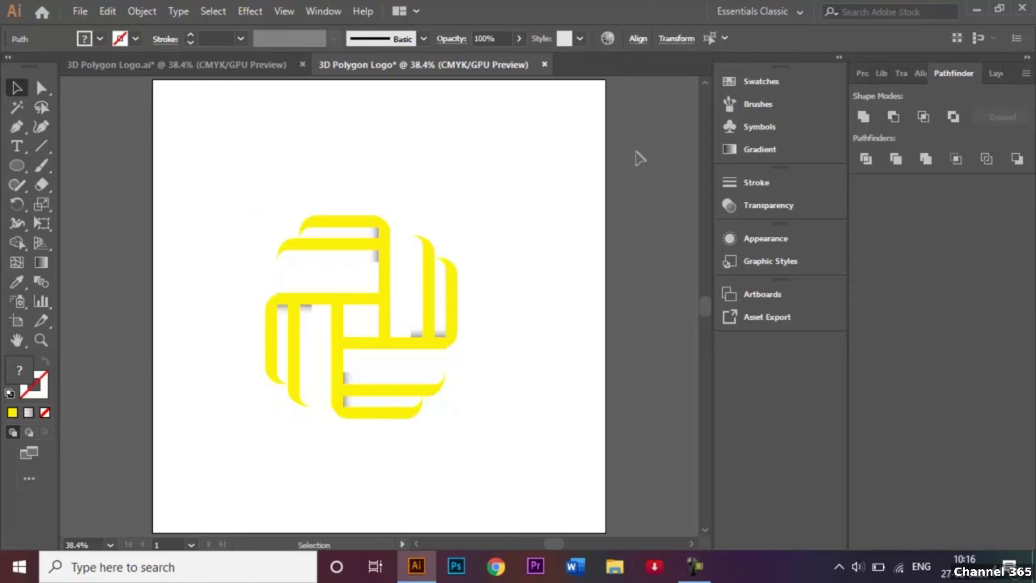
pyautogui.click(380, 224)
pyautogui.keyDown('shift'); pyautogui.click(423, 246); pyautogui.keyUp('shift')
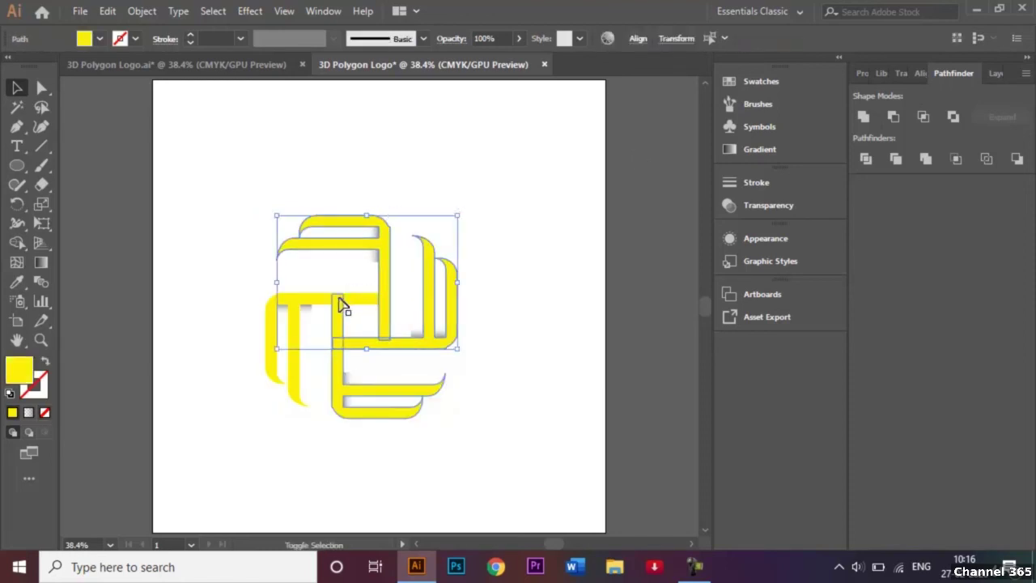
pyautogui.keyDown('shift'); pyautogui.click(340, 308); pyautogui.keyUp('shift')
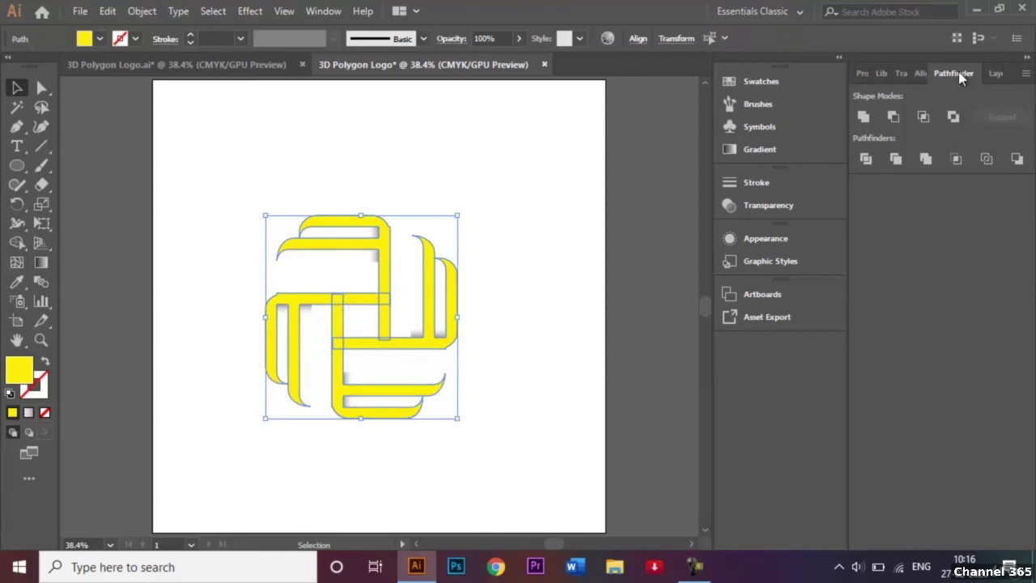
pyautogui.click(864, 118)
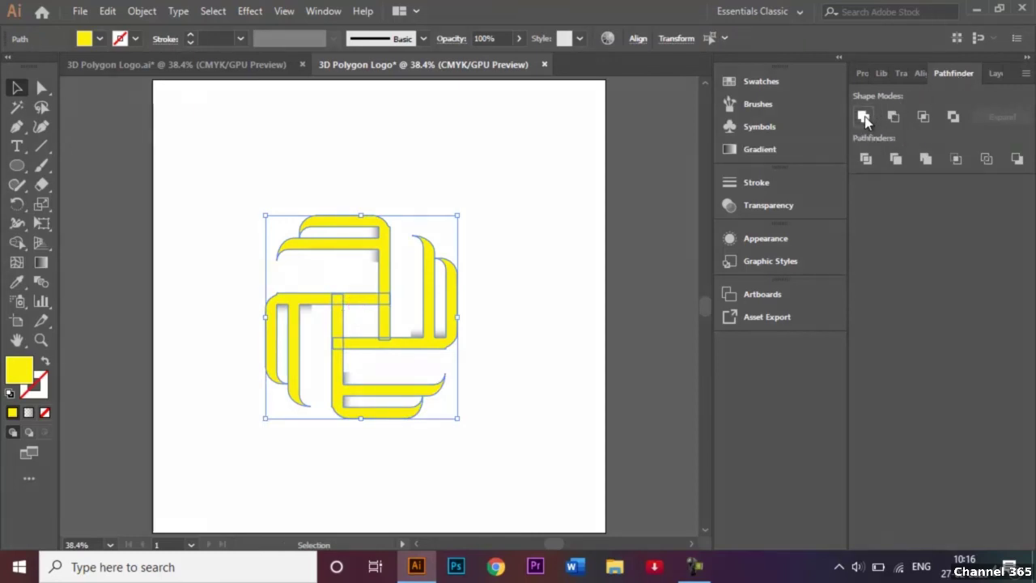
# Inspect the merged logo's context menu, then undo and redo the last change.
pyautogui.rightClick(456, 271)
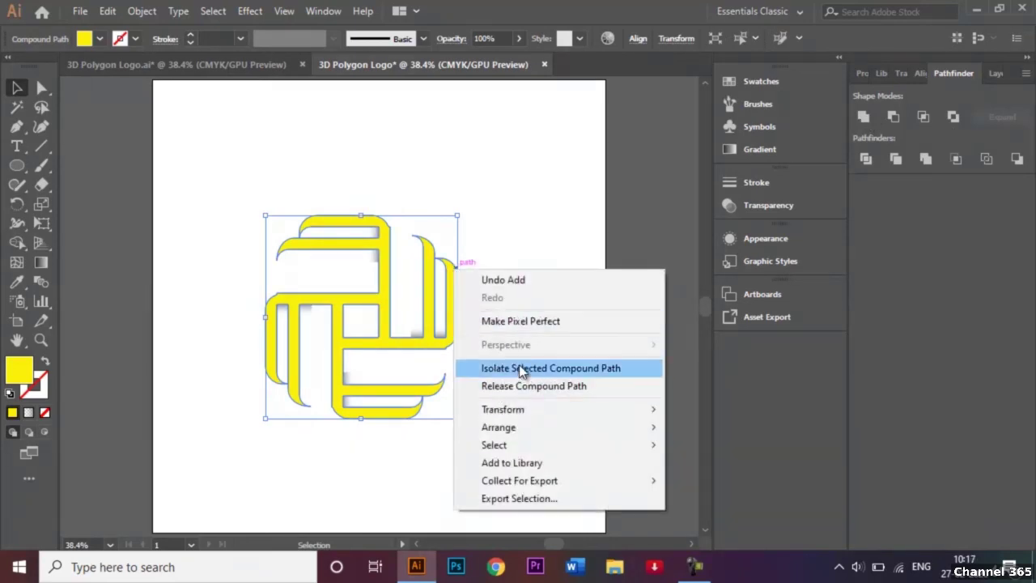
pyautogui.click(515, 225)
pyautogui.click(382, 223)
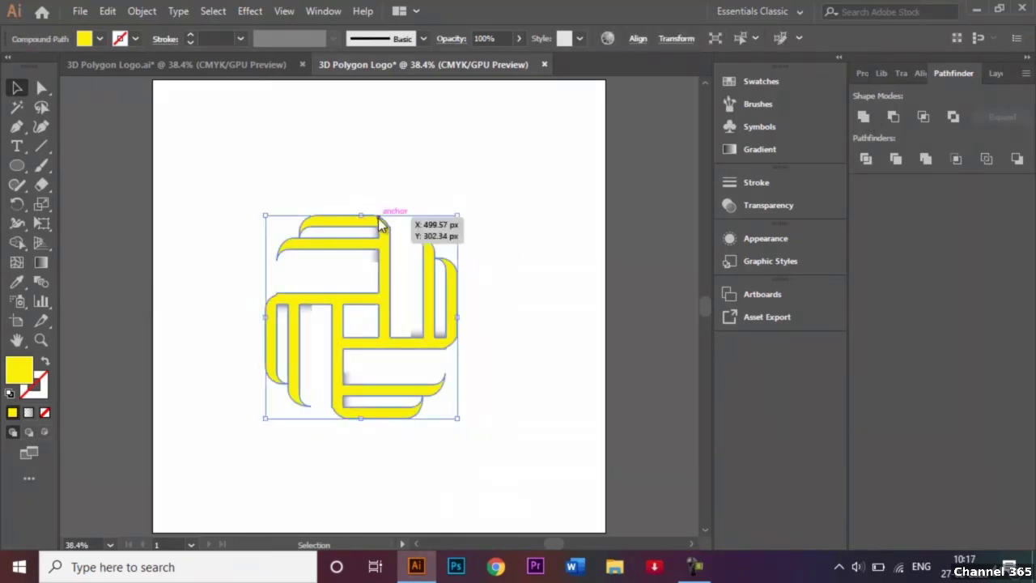
pyautogui.rightClick(378, 218)
pyautogui.click(376, 229)
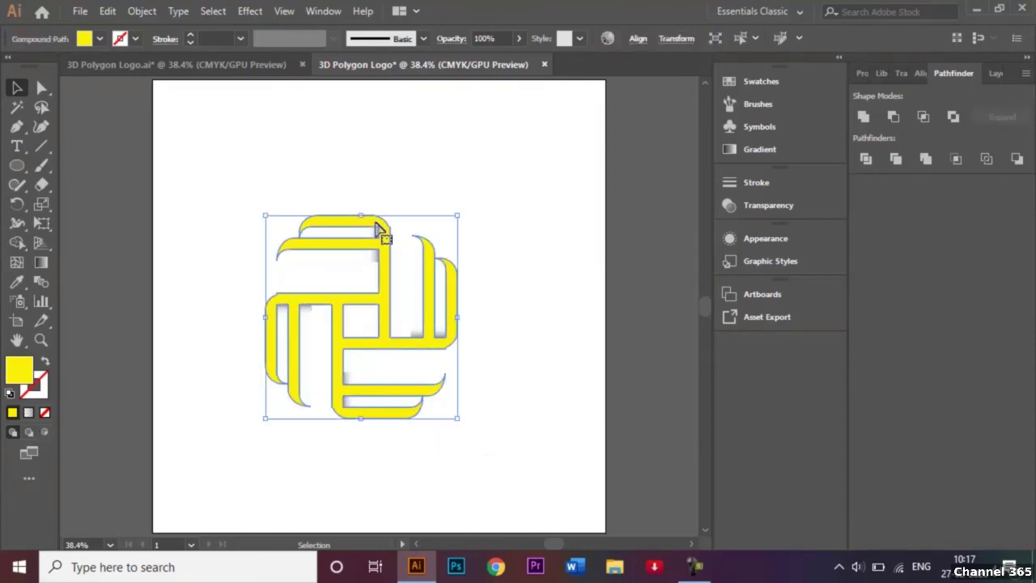
pyautogui.hotkey('ctrl', 'z')
pyautogui.hotkey('ctrl', 'shift', 'z')
pyautogui.click(465, 143)
# Group the yellow arms and gradient corner squares into a single object.
pyautogui.click(386, 220)
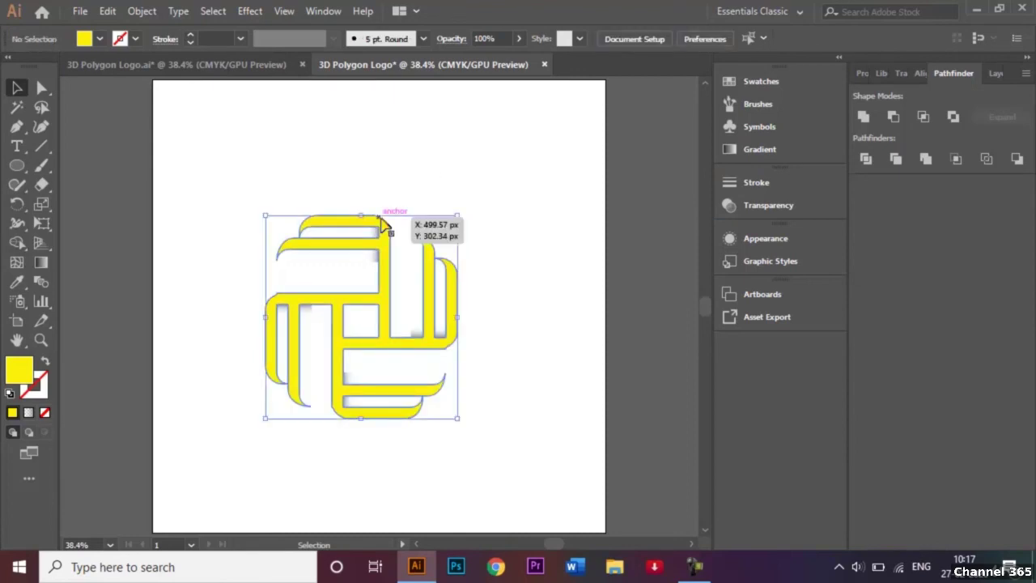
pyautogui.moveTo(254, 203); pyautogui.dragTo(509, 479)
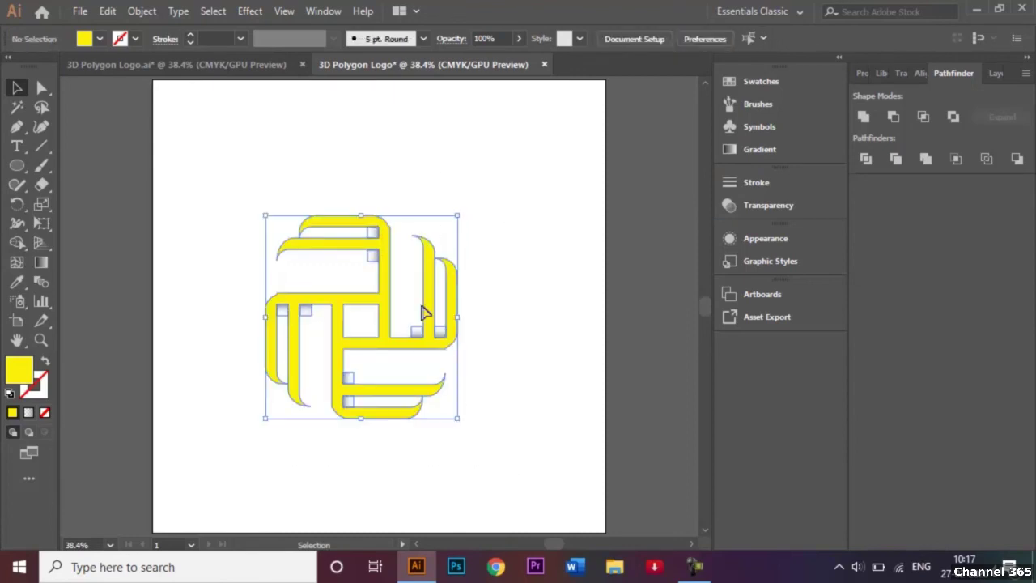
pyautogui.rightClick(428, 308)
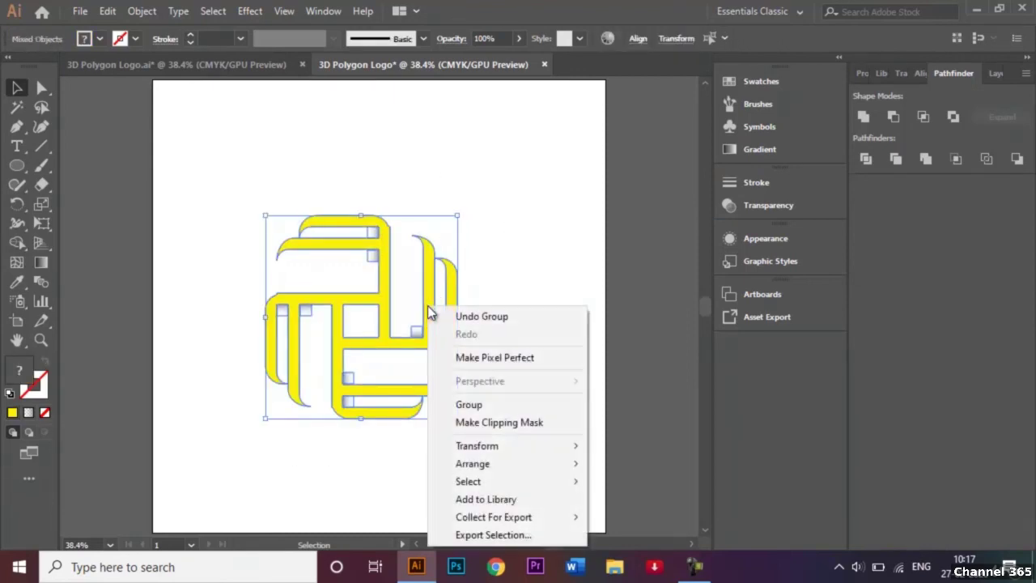
pyautogui.click(483, 405)
pyautogui.click(523, 316)
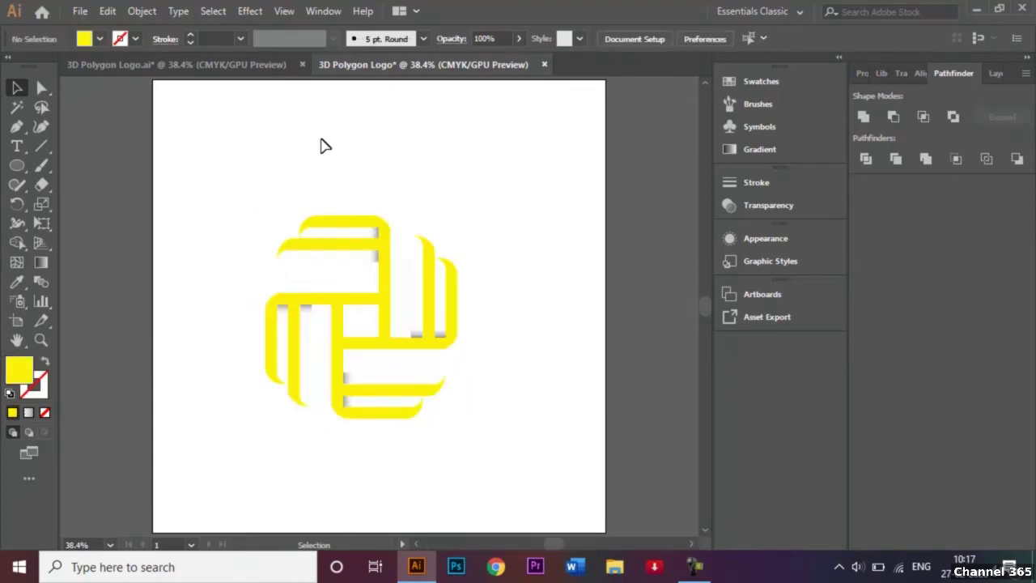
pyautogui.click(338, 221)
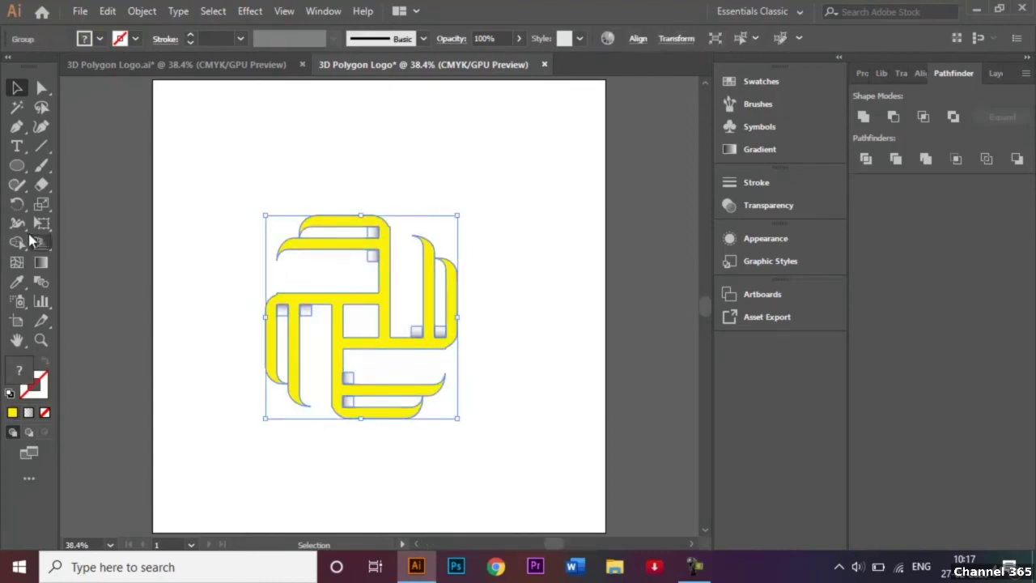
# Rotate the grouped logo by 45° using the Rotate dialog.
pyautogui.click(16, 204)
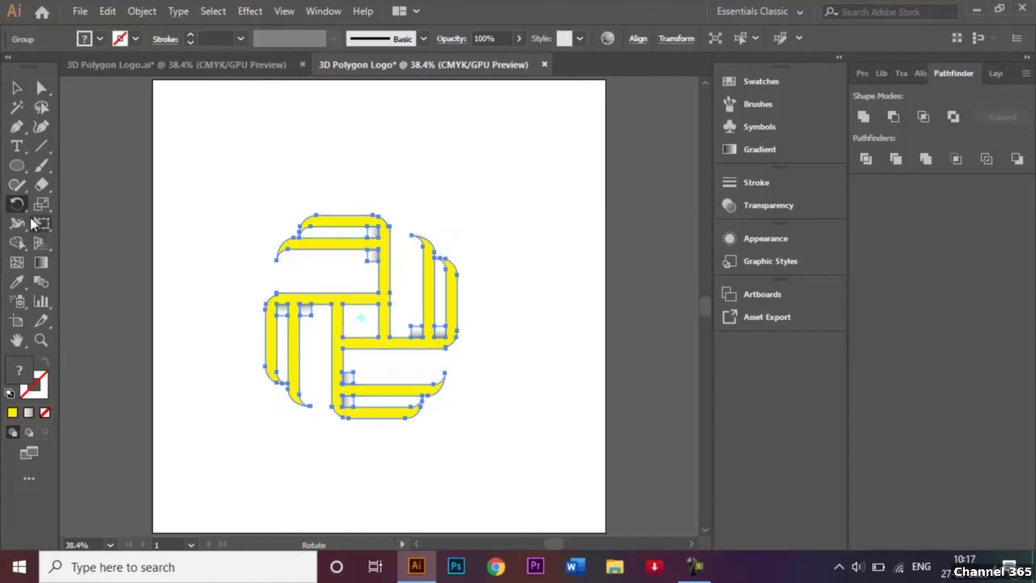
pyautogui.doubleClick(18, 205)
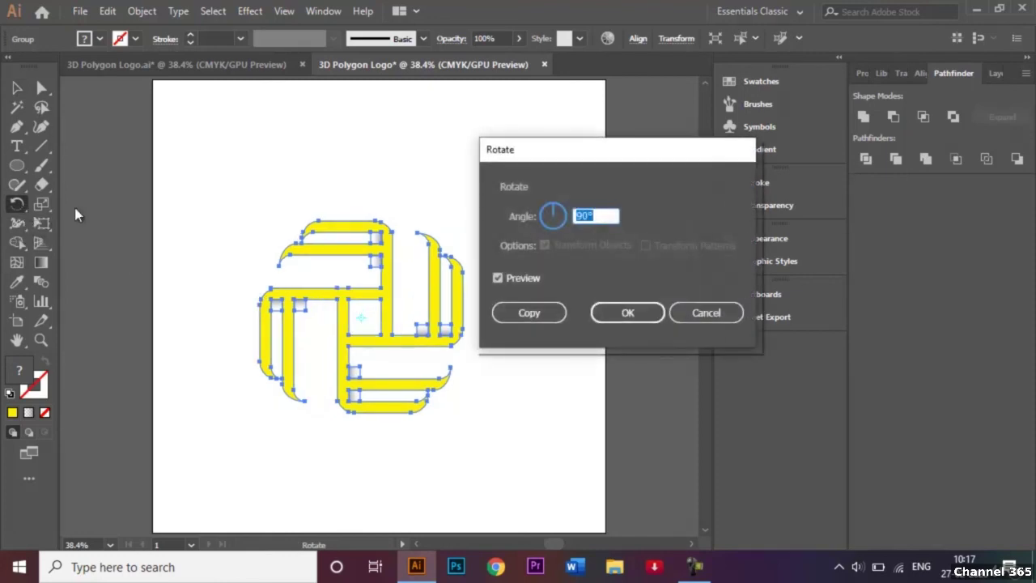
pyautogui.click(586, 214)
pyautogui.write('45')
pyautogui.press('Return')
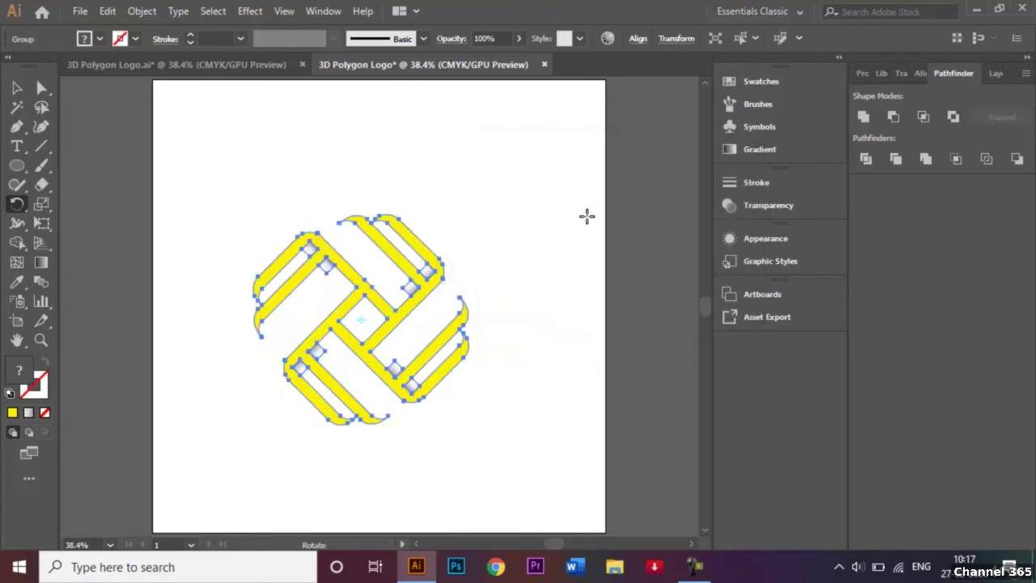
pyautogui.click(18, 87)
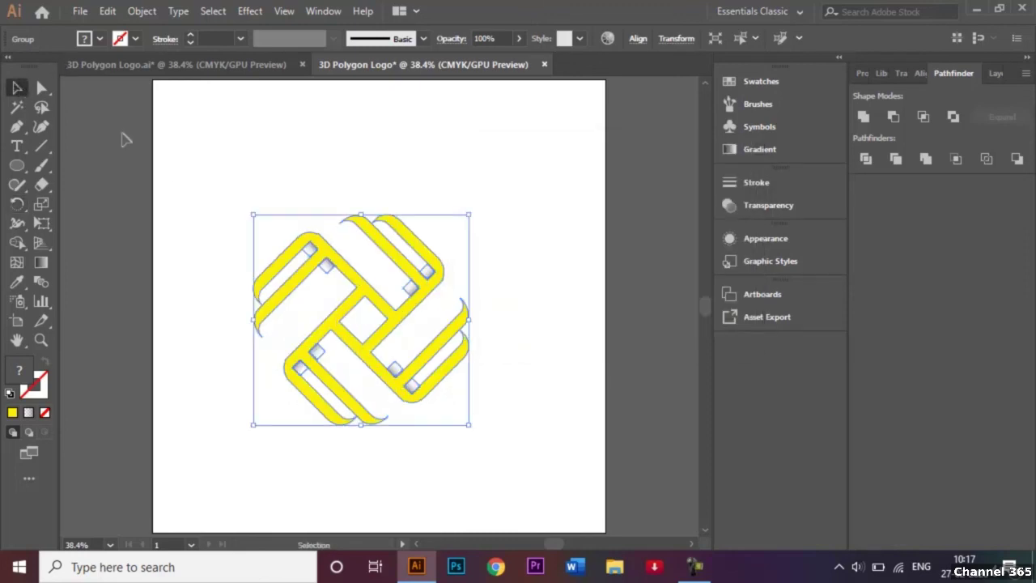
pyautogui.click(122, 134)
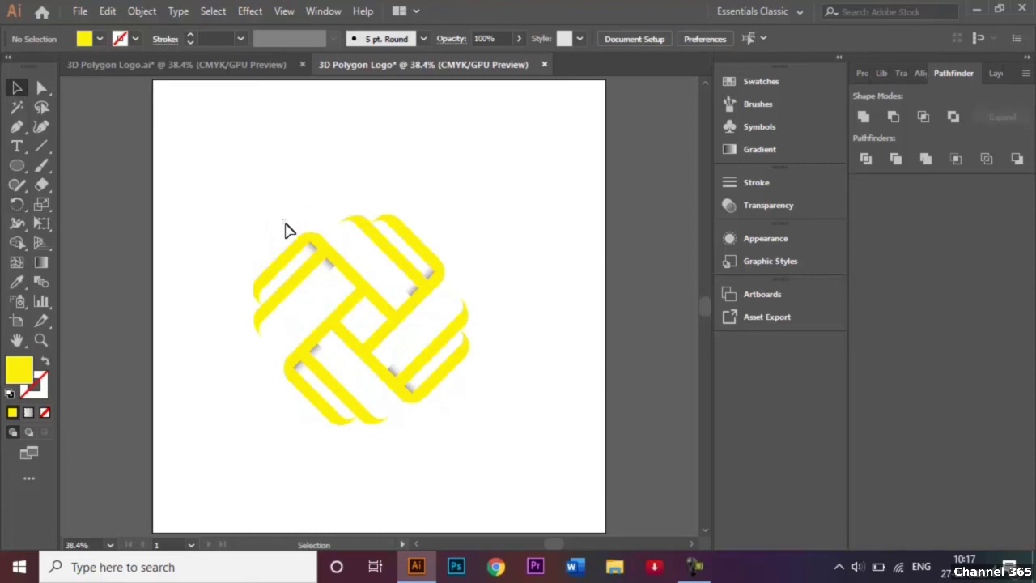
# Ungroup the rotated logo into its separate pieces.
pyautogui.moveTo(287, 229); pyautogui.dragTo(412, 389)
pyautogui.rightClick(381, 338)
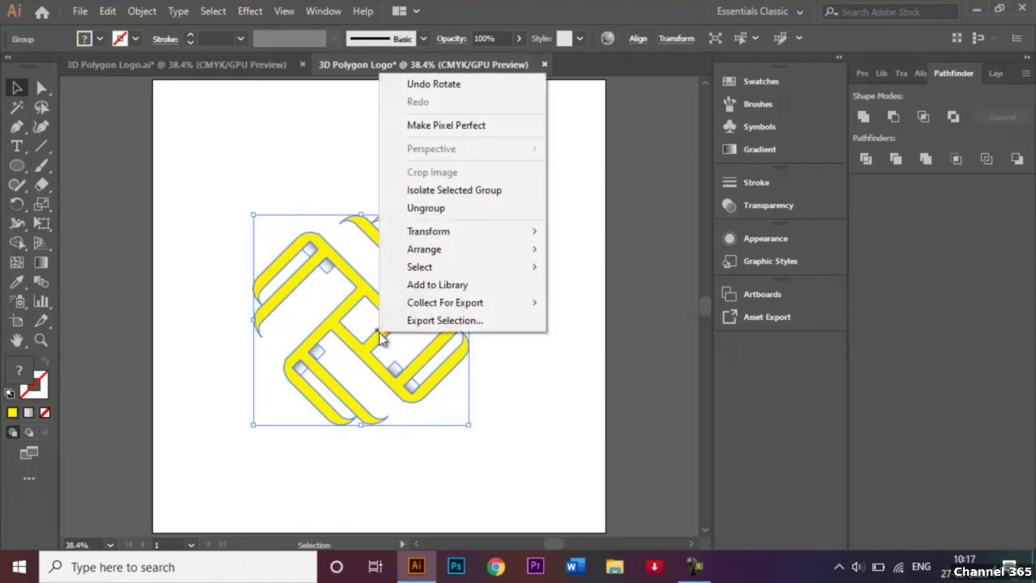
pyautogui.click(467, 214)
pyautogui.click(502, 224)
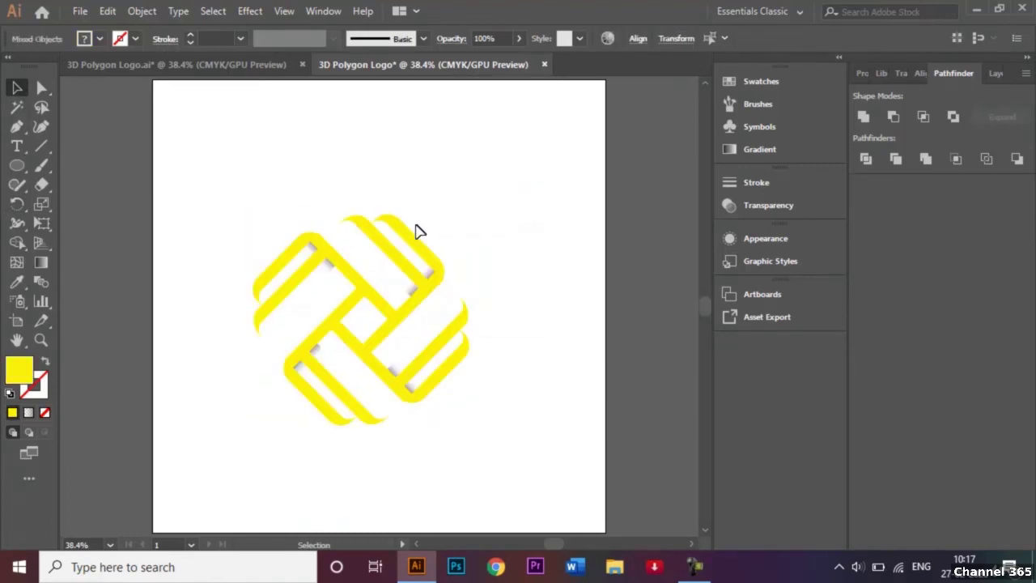
# Fill the logo pieces with black instead of yellow.
pyautogui.click(409, 232)
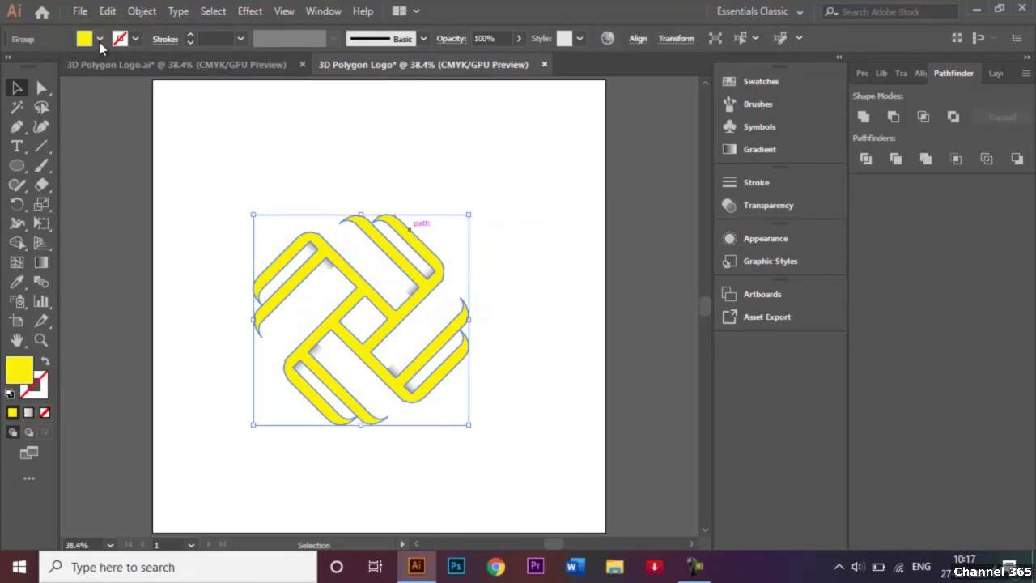
pyautogui.click(99, 39)
pyautogui.click(44, 67)
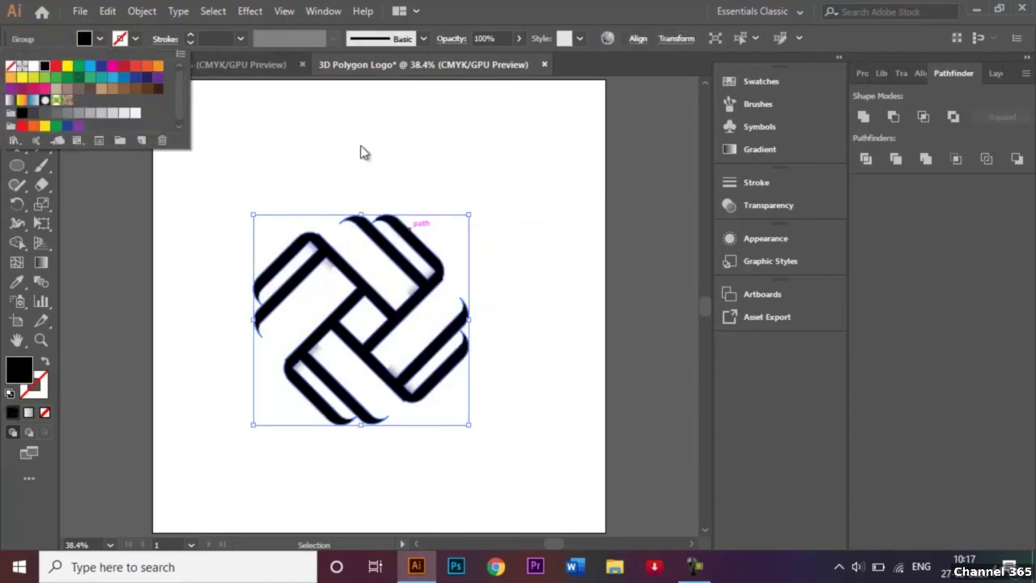
pyautogui.click(379, 168)
pyautogui.click(463, 196)
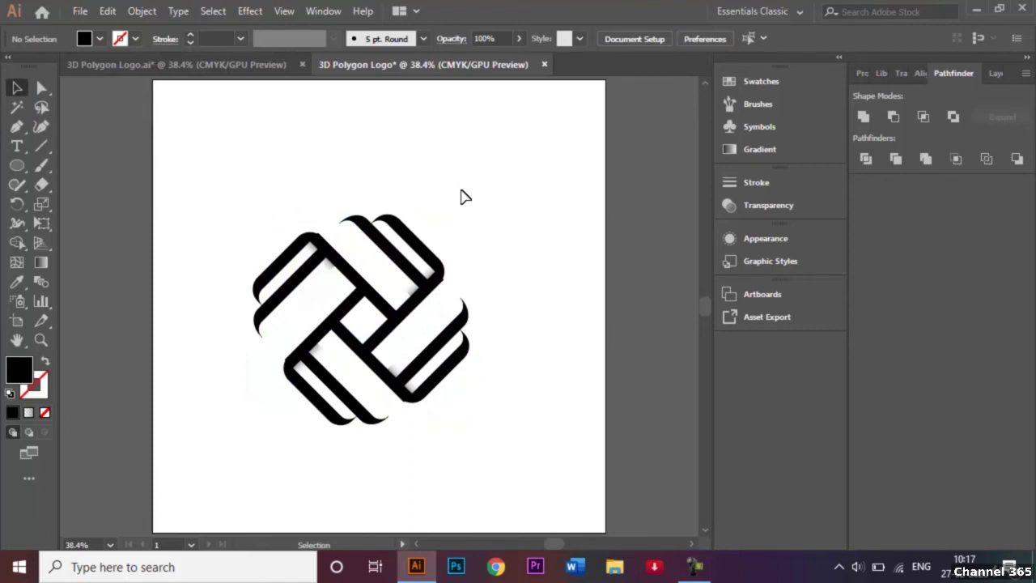
# Regroup all the black logo pieces into one object.
pyautogui.moveTo(222, 191); pyautogui.dragTo(472, 421)
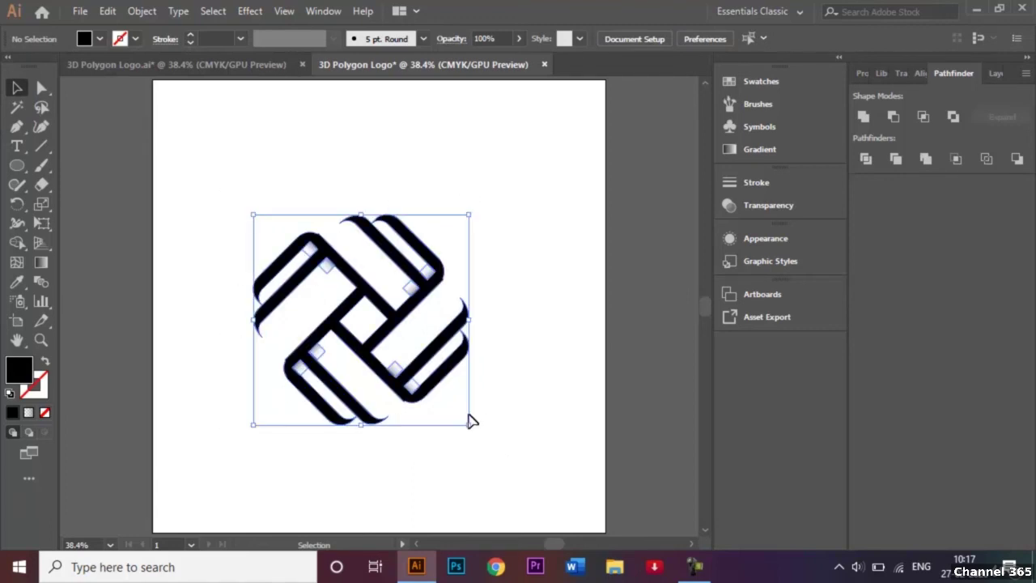
pyautogui.rightClick(398, 373)
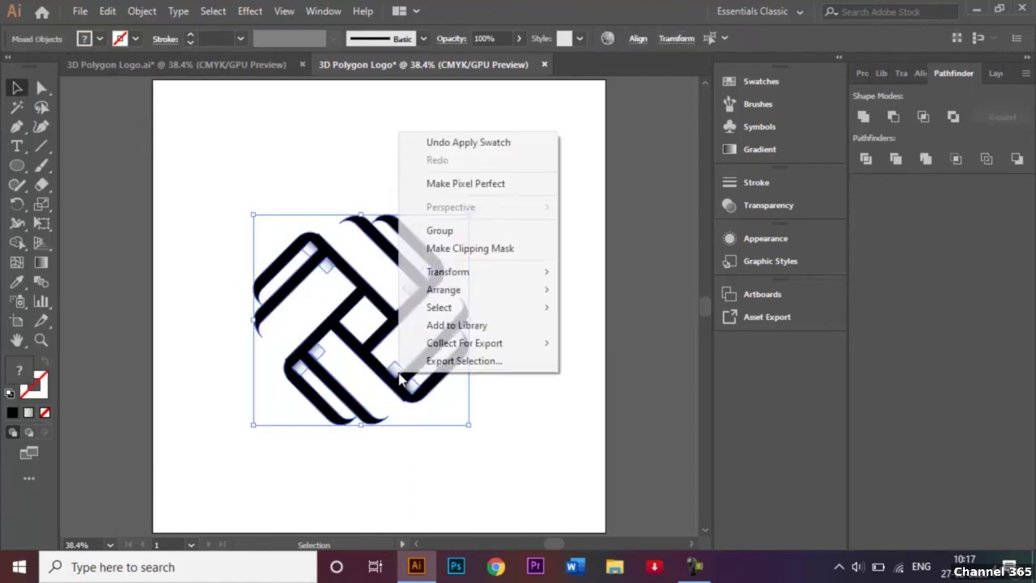
pyautogui.click(525, 232)
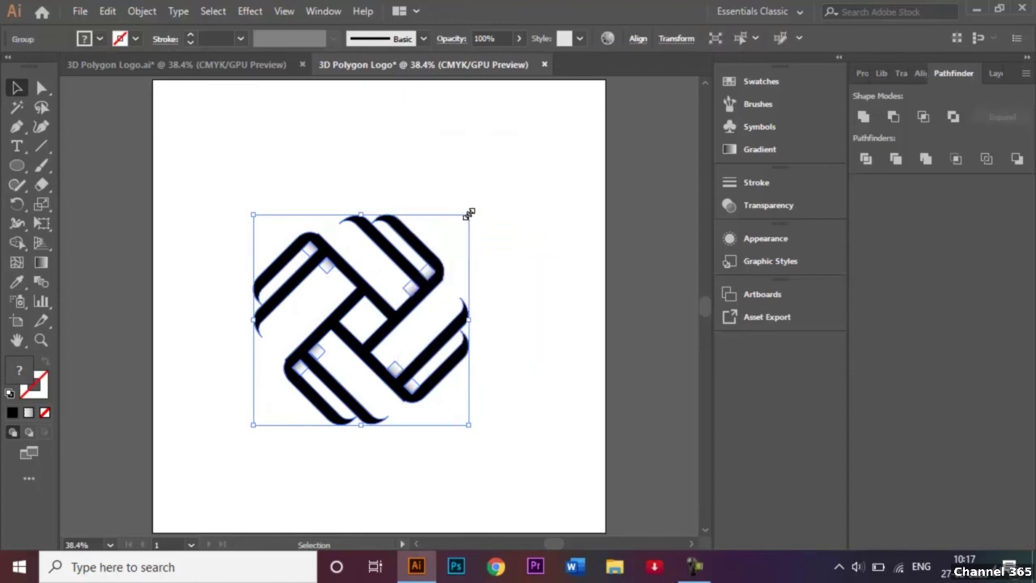
# Scale the grouped pinwheel logo up to nearly fill the artboard and nudge it centred.
pyautogui.moveTo(469, 213); pyautogui.dragTo(585, 107)
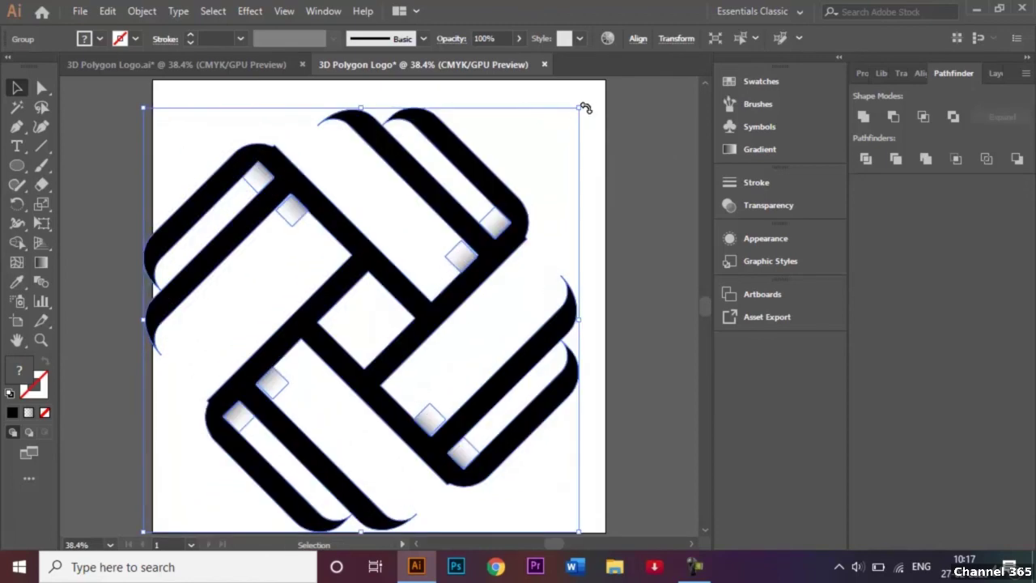
pyautogui.press('Right')
pyautogui.press('Right')
pyautogui.press('Right')
pyautogui.press('Right')
pyautogui.press('Right')
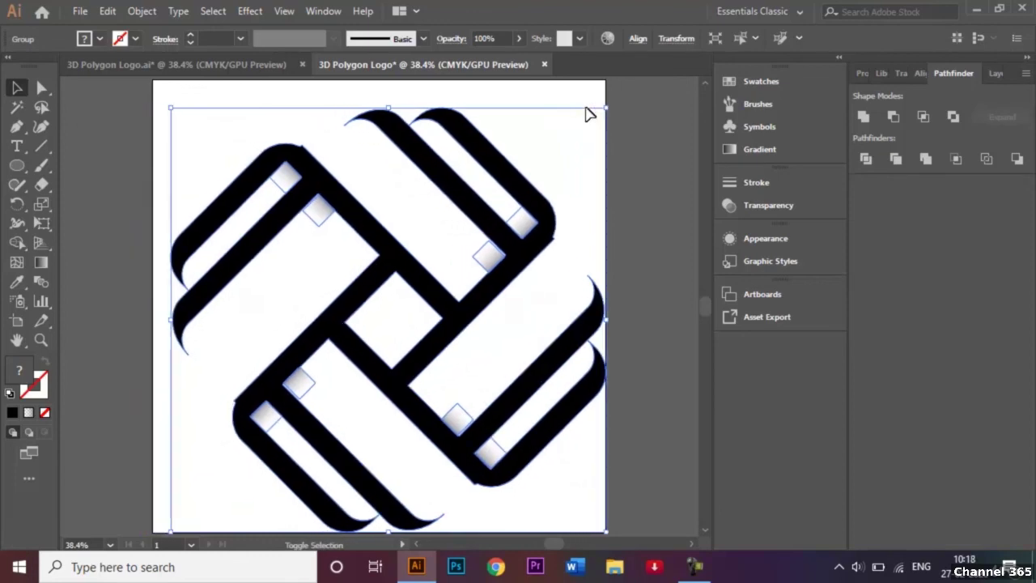
pyautogui.press('Up')
pyautogui.press('Up')
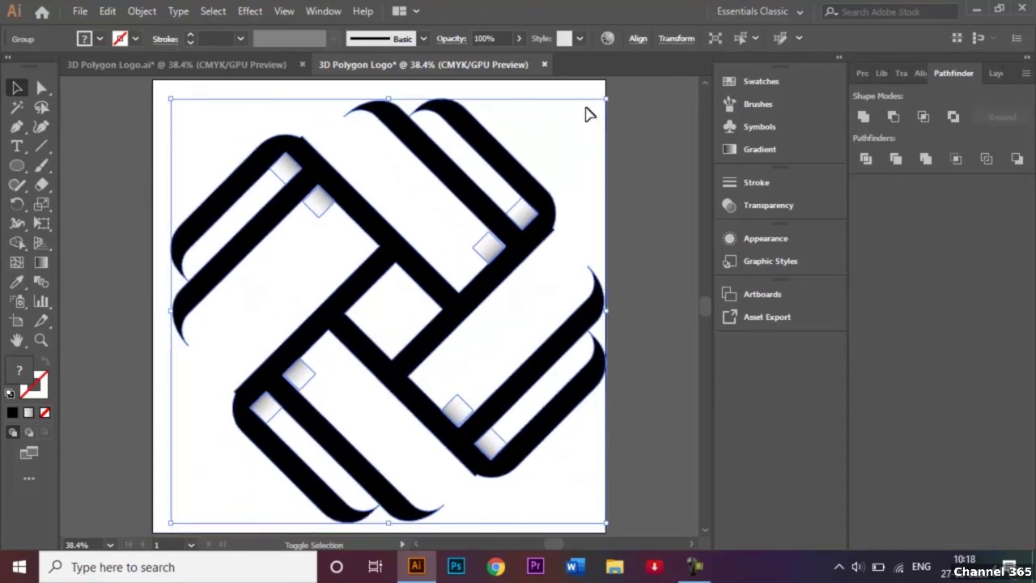
pyautogui.press('Left')
pyautogui.press('Left')
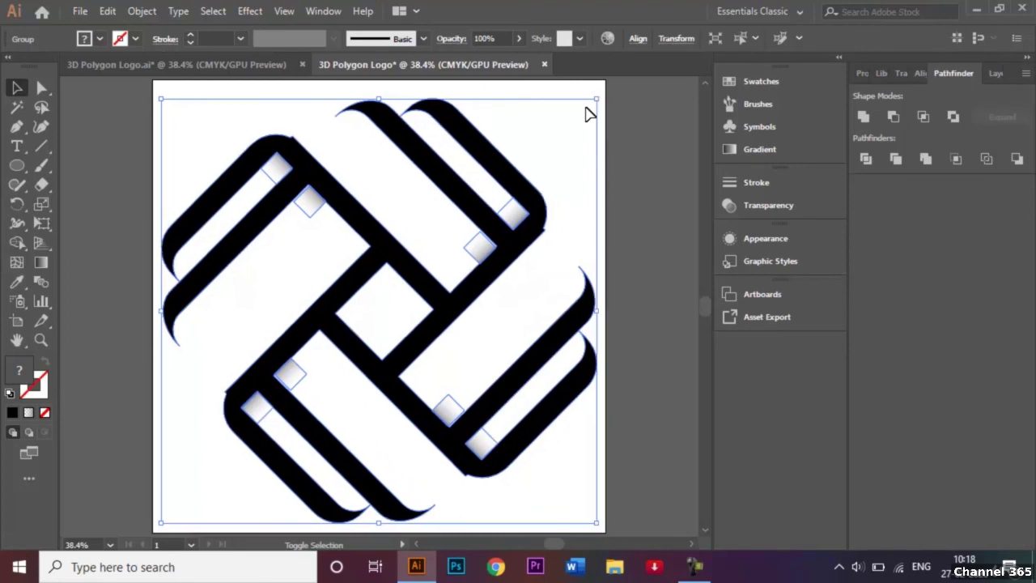
pyautogui.click(648, 159)
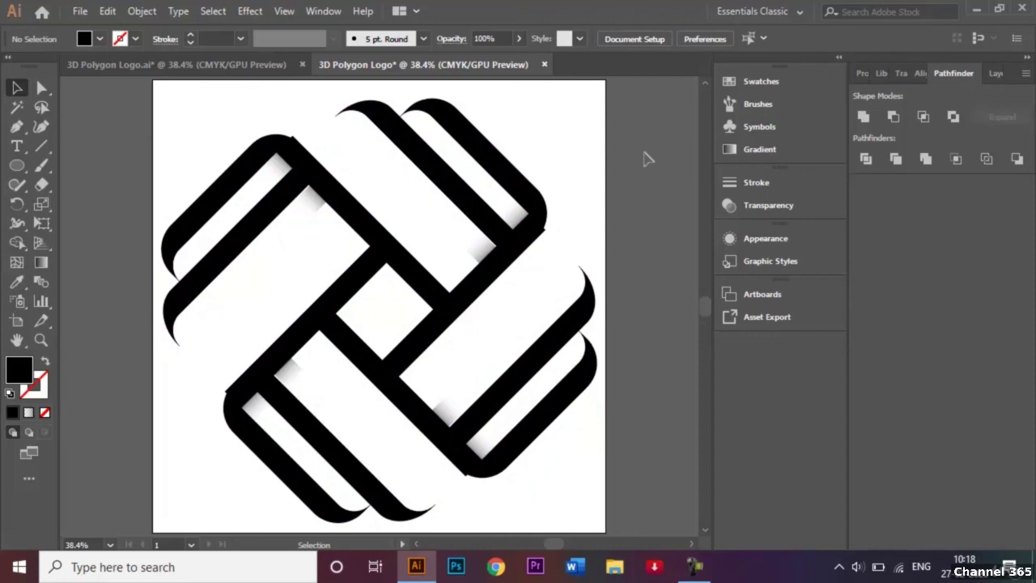
# Save as '3D Polygon Logo.ai' in Desktop > Graphic Designing Course > Adobe Illustrator, accepting default options.
pyautogui.click(80, 12)
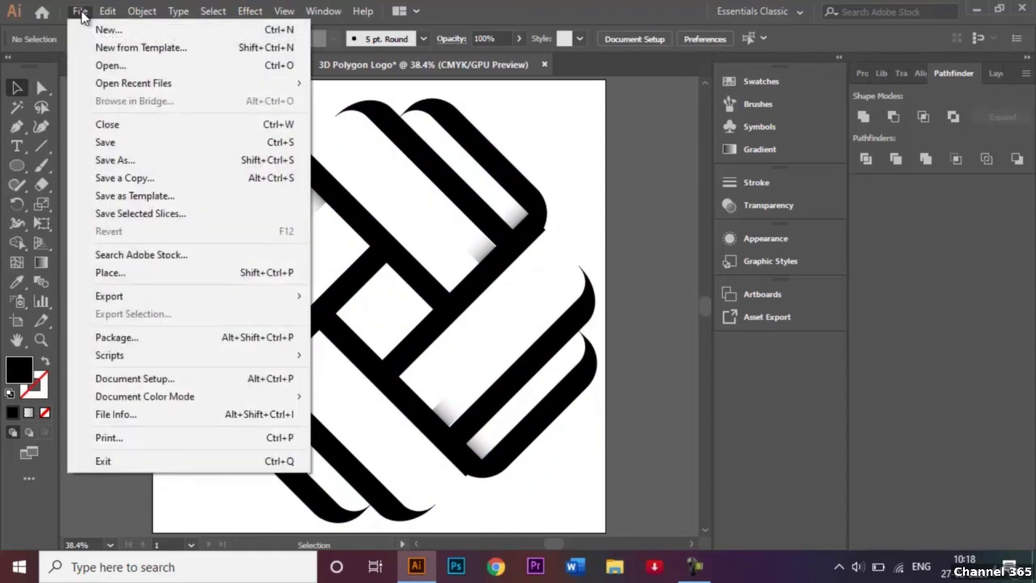
pyautogui.click(127, 159)
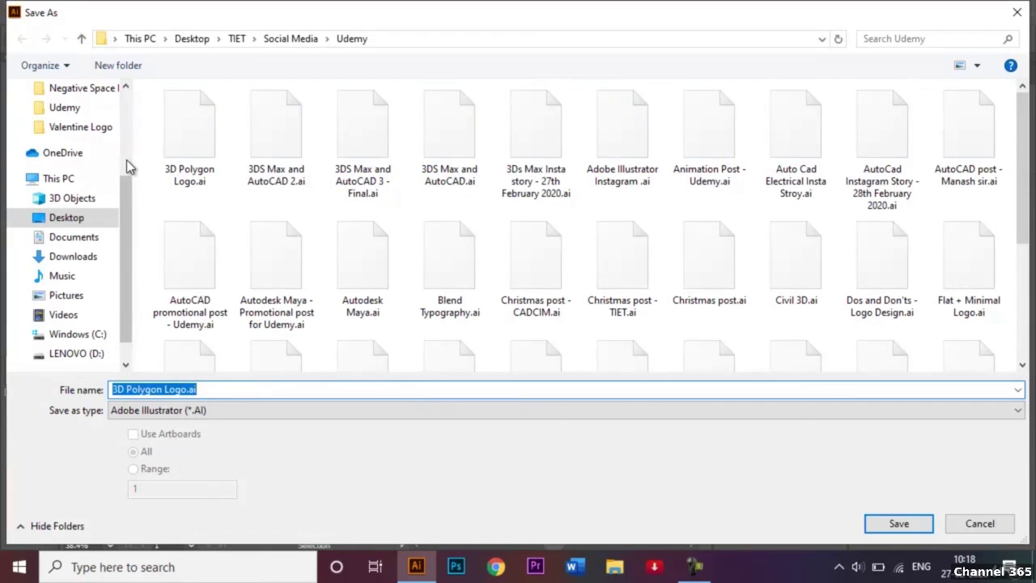
pyautogui.moveTo(127, 186); pyautogui.dragTo(131, 107)
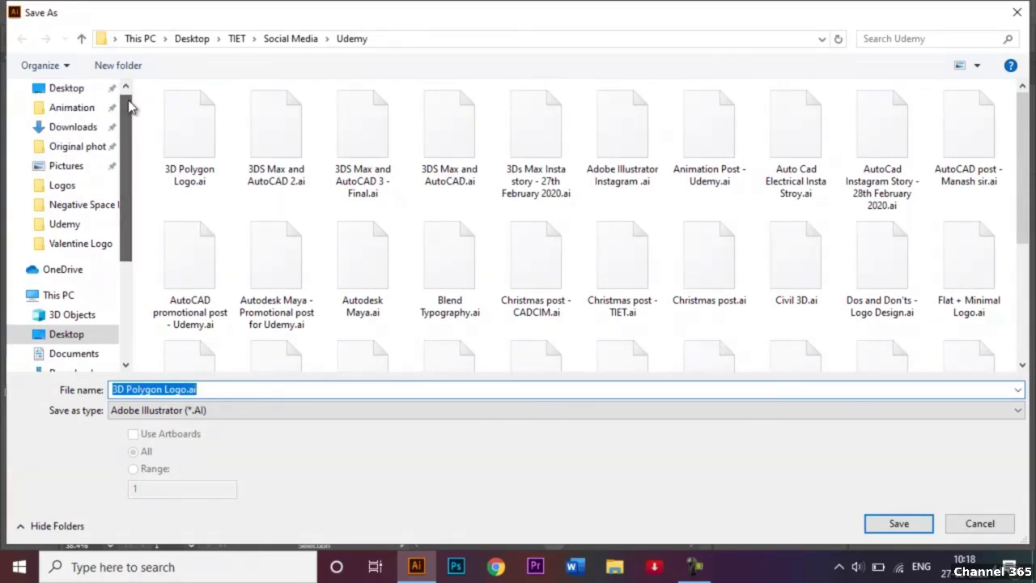
pyautogui.click(87, 94)
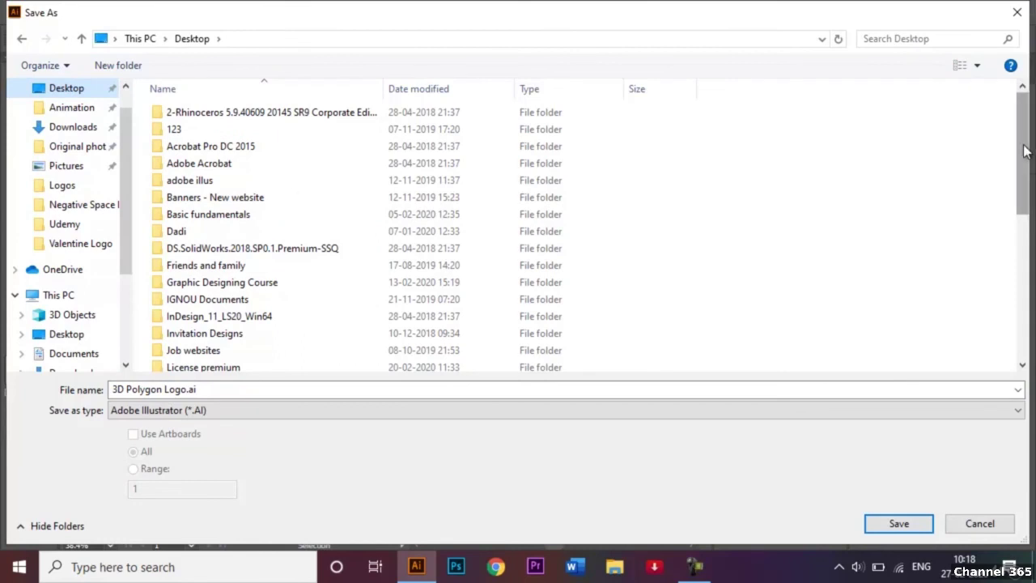
pyautogui.doubleClick(305, 289)
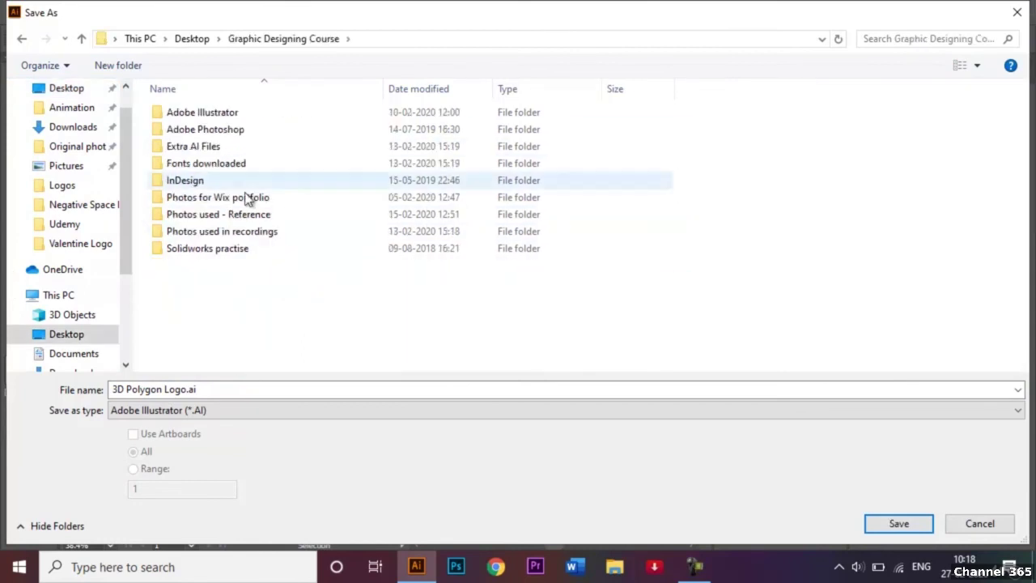
pyautogui.doubleClick(217, 115)
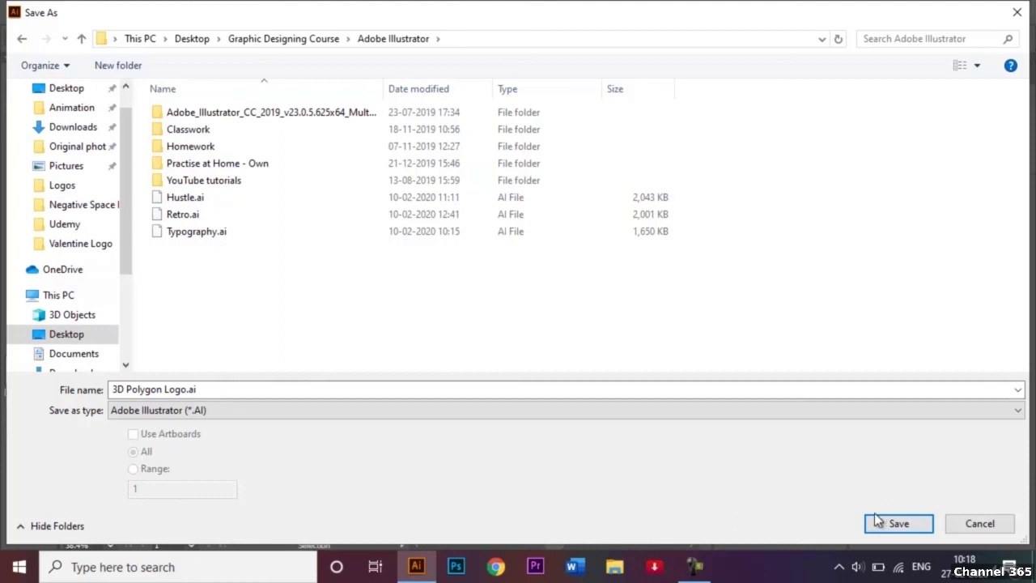
pyautogui.click(897, 524)
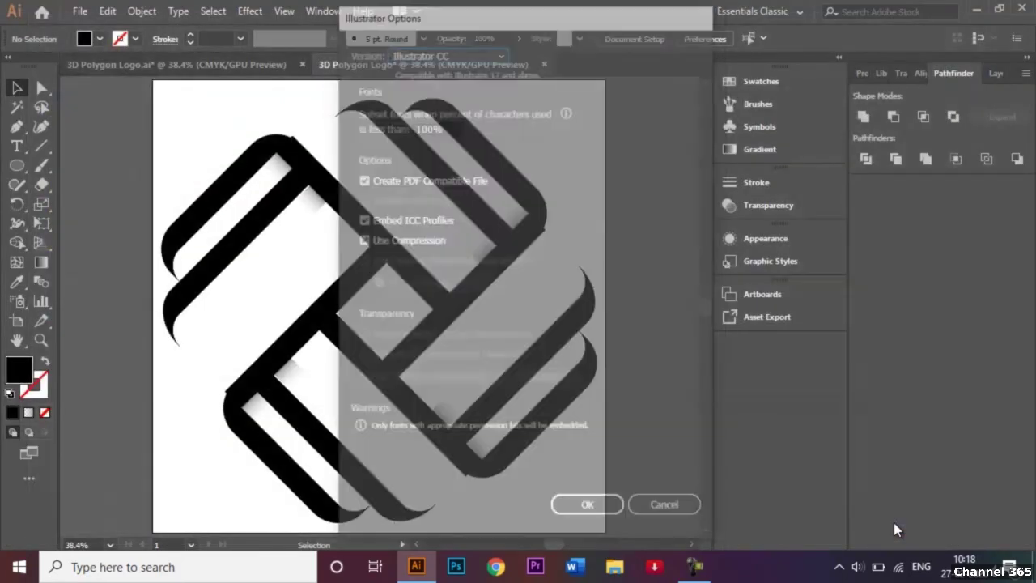
pyautogui.click(606, 511)
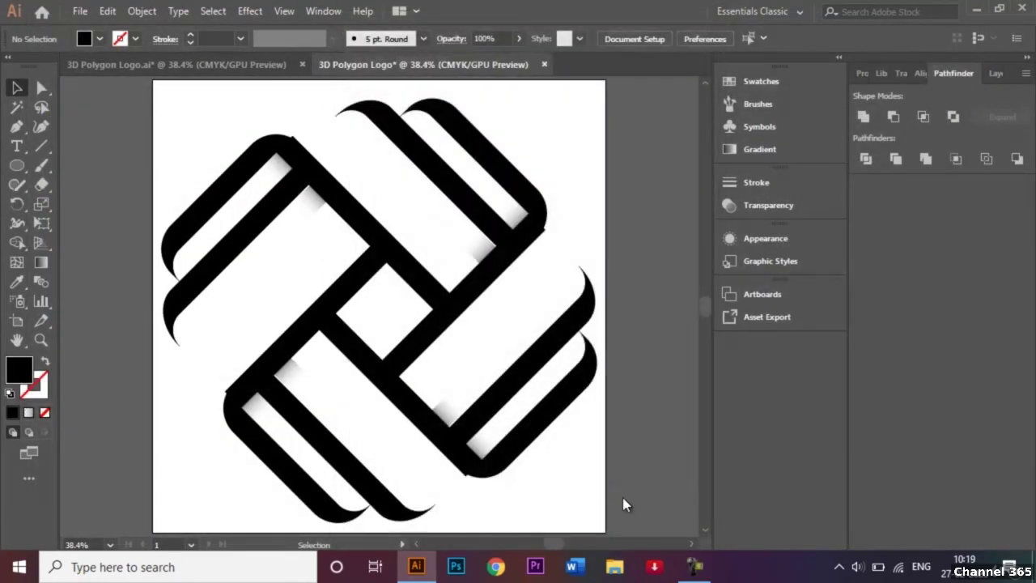